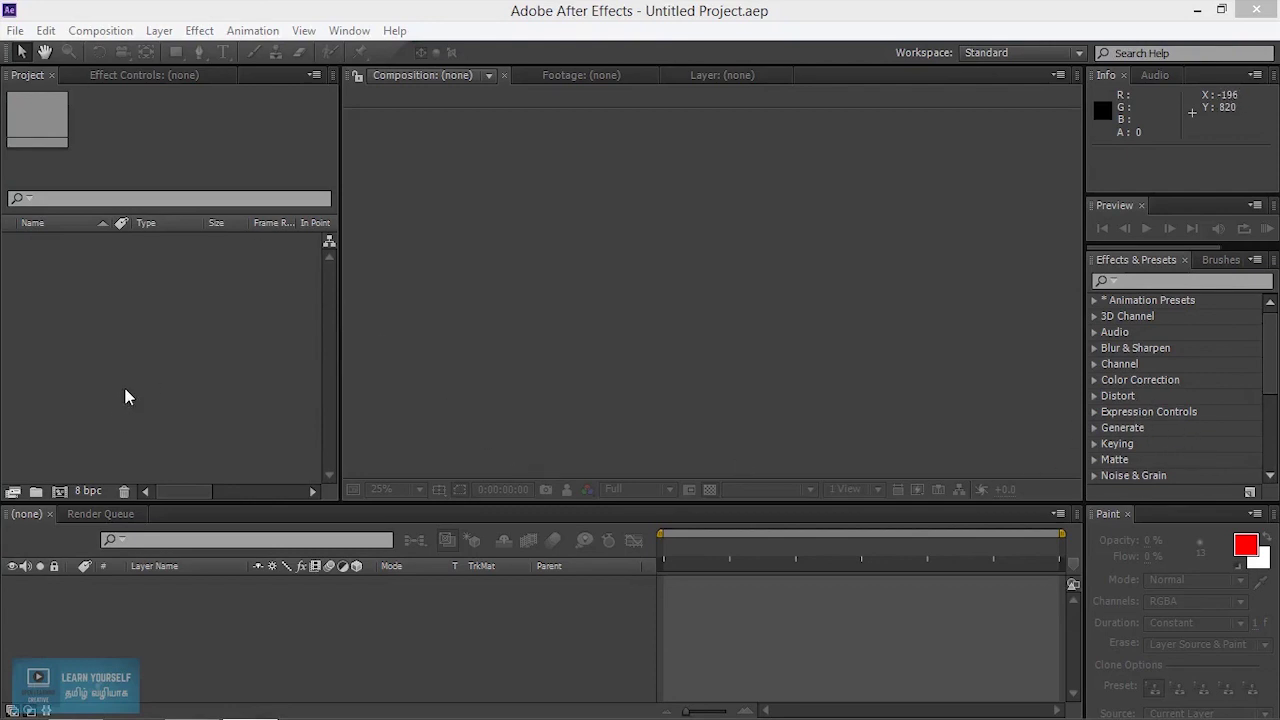
- Create Comp 1 from the HDTV 1080 24 preset: 1920×1080, 24 fps, 21 seconds
{"action": "left_click", "coordinate": [188, 437]}
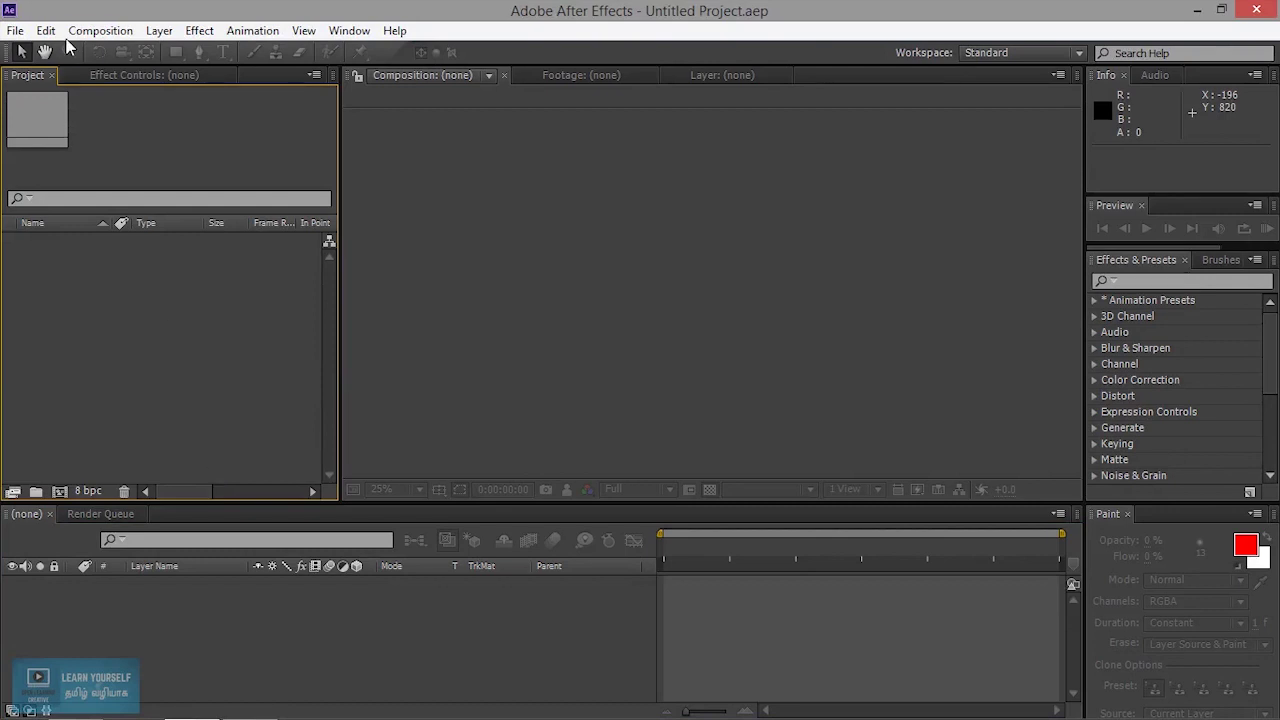
{"action": "left_click", "coordinate": [100, 30]}
{"action": "left_click", "coordinate": [110, 48]}
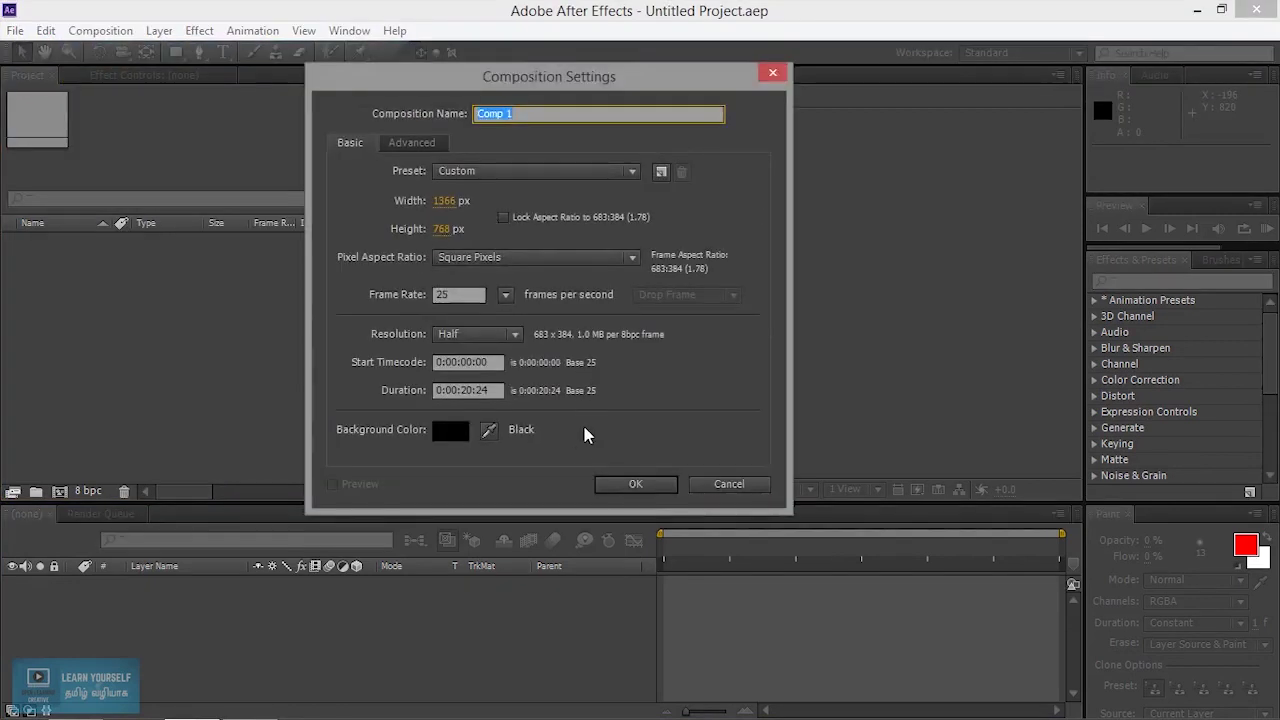
{"action": "left_click", "coordinate": [556, 172]}
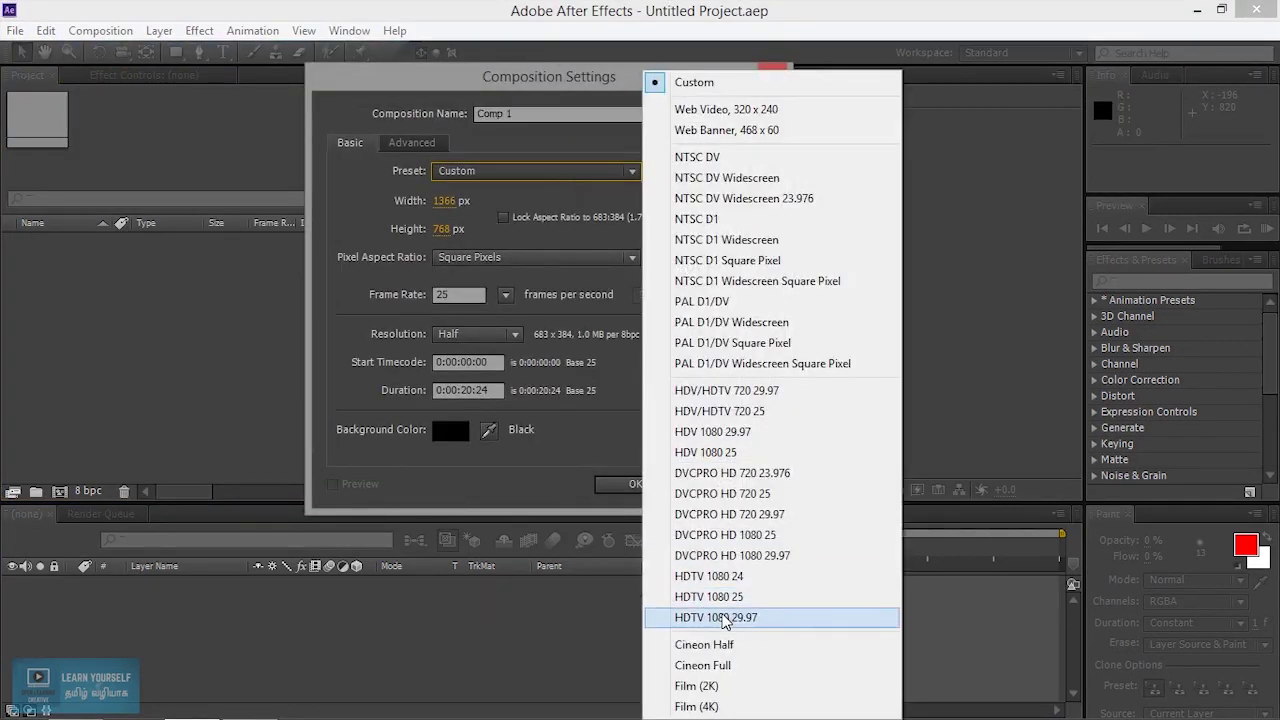
{"action": "left_click", "coordinate": [756, 580]}
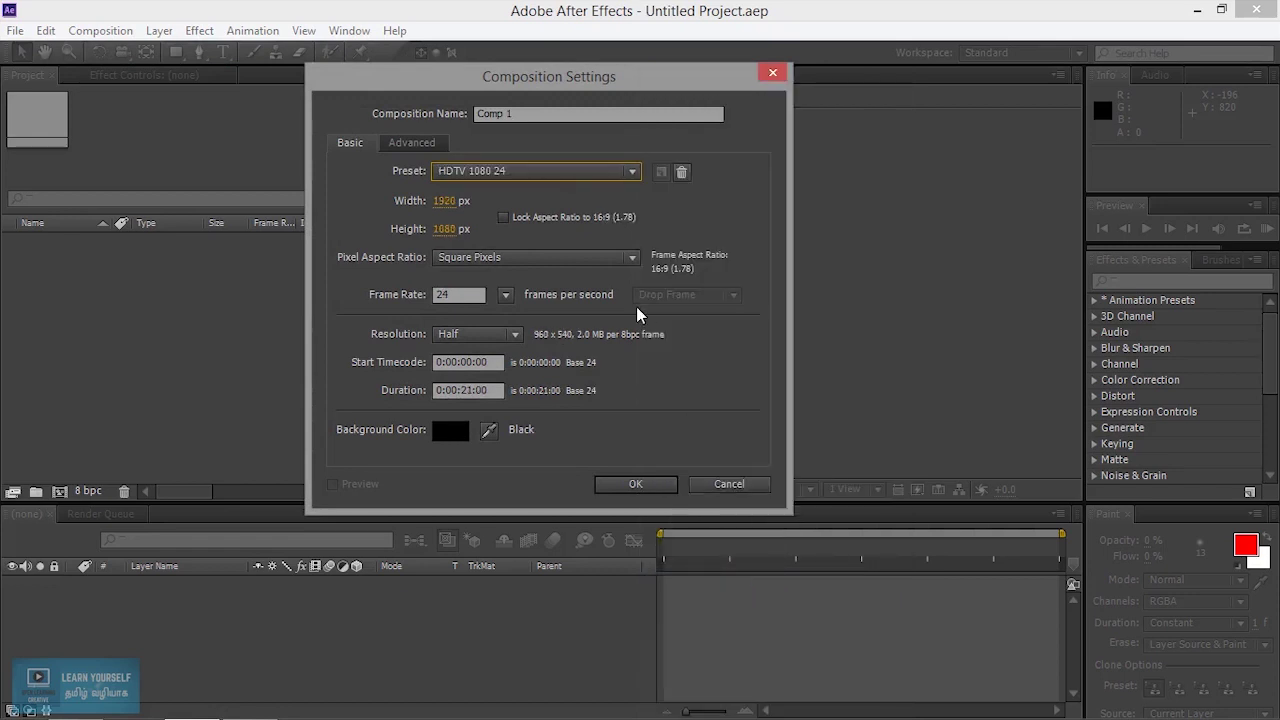
{"action": "left_click", "coordinate": [571, 178]}
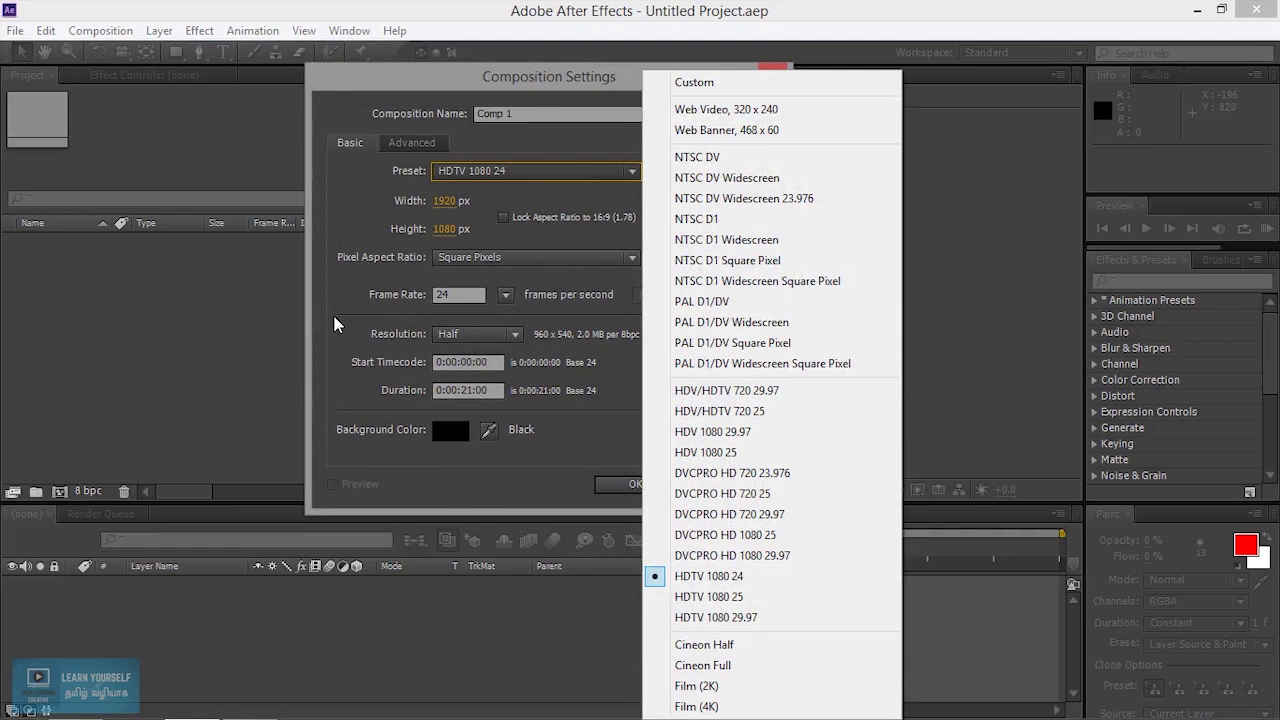
{"action": "left_click", "coordinate": [358, 334]}
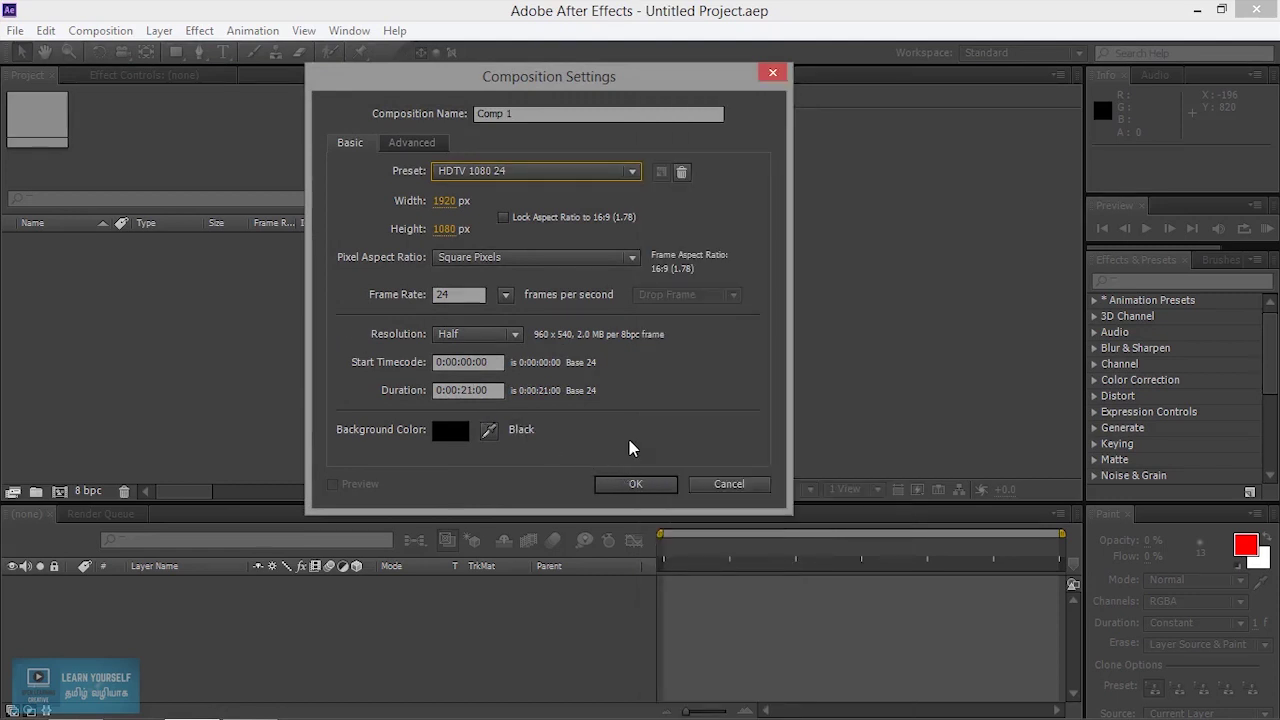
{"action": "left_click", "coordinate": [655, 484]}
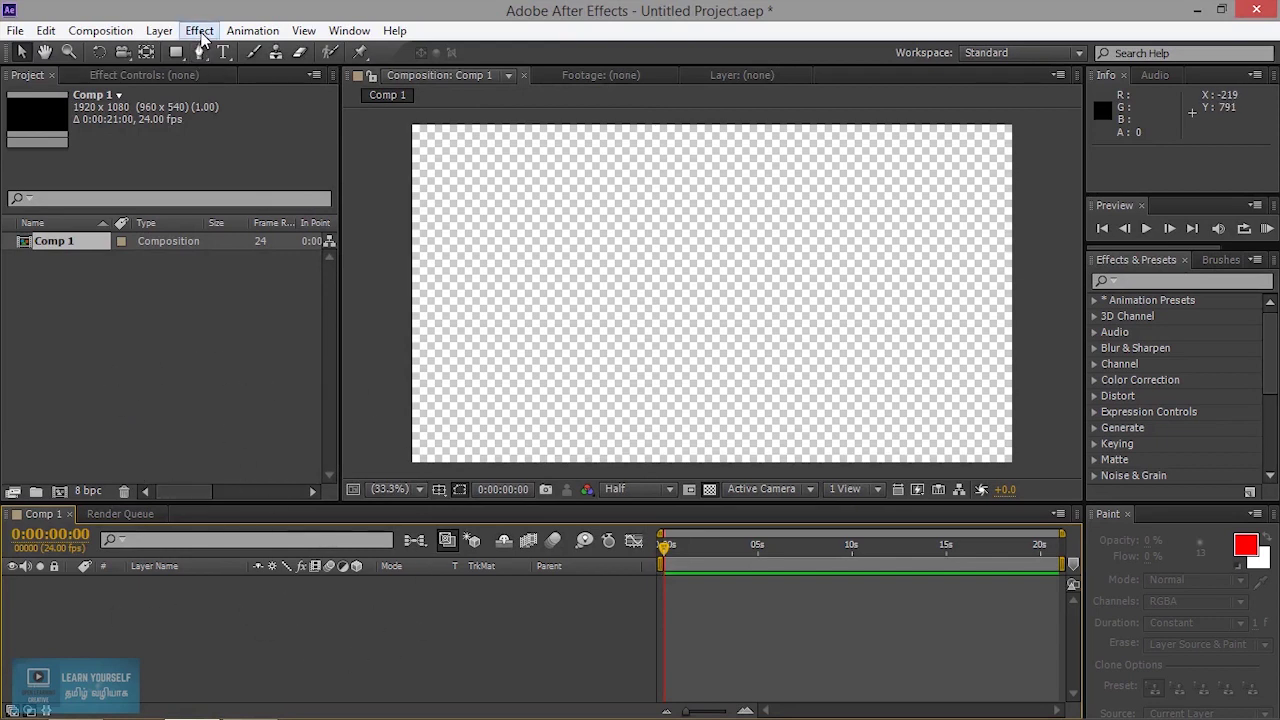
- Add a new dark gray solid layer to Comp 1
{"action": "left_click", "coordinate": [160, 30]}
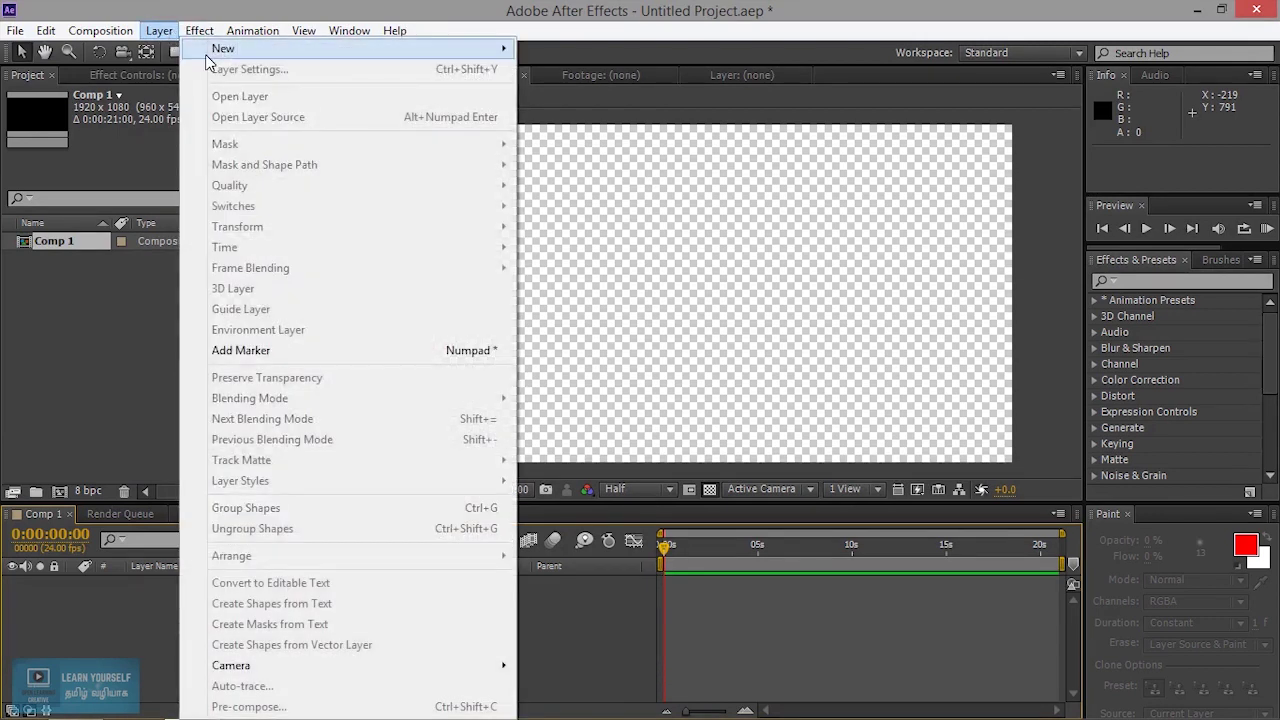
{"action": "mouse_move", "coordinate": [215, 50]}
{"action": "left_click", "coordinate": [661, 70]}
{"action": "left_click", "coordinate": [700, 488]}
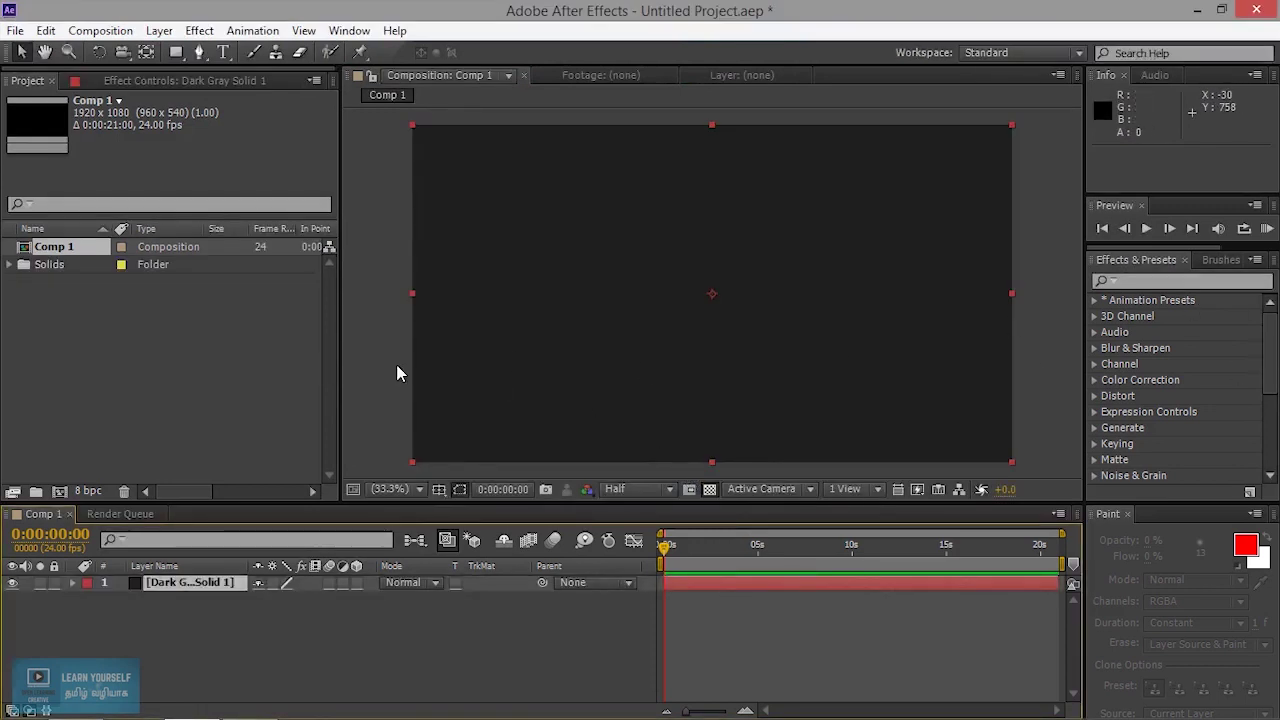
- Search effects for 'cc pa' and apply CC Particle Systems II to the solid
{"action": "left_click", "coordinate": [1158, 281]}
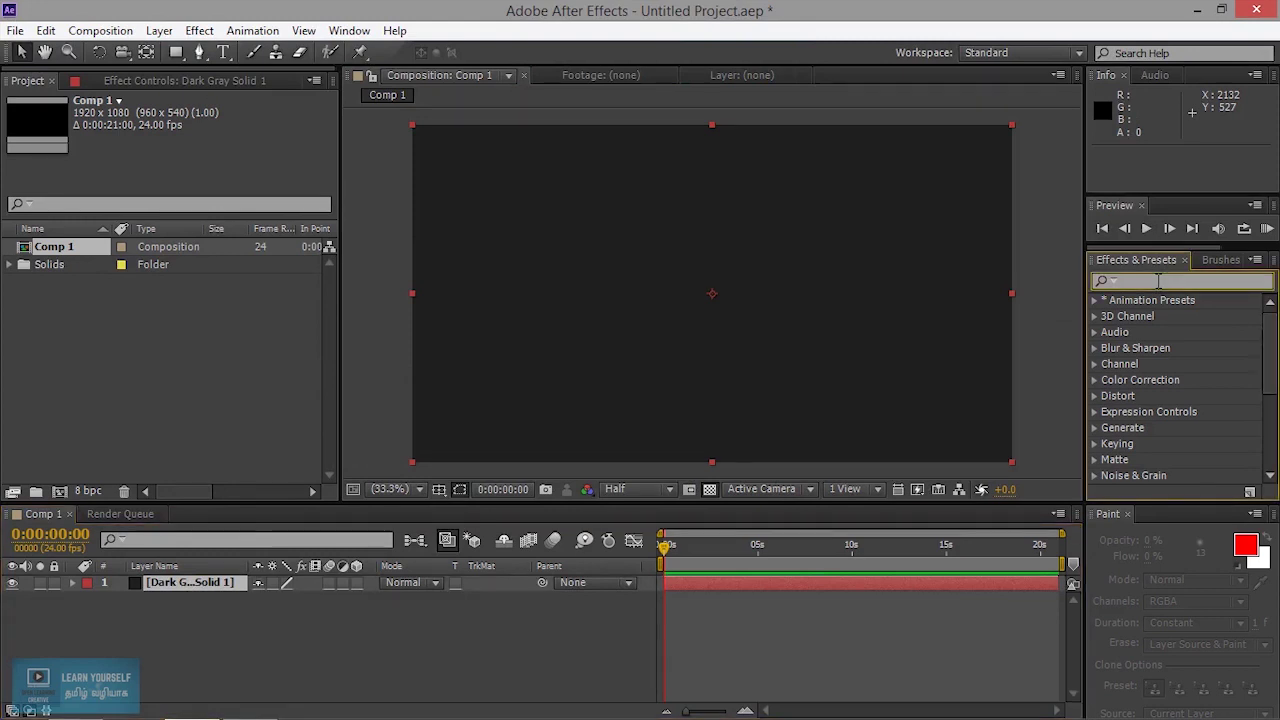
{"action": "left_click", "coordinate": [1158, 281]}
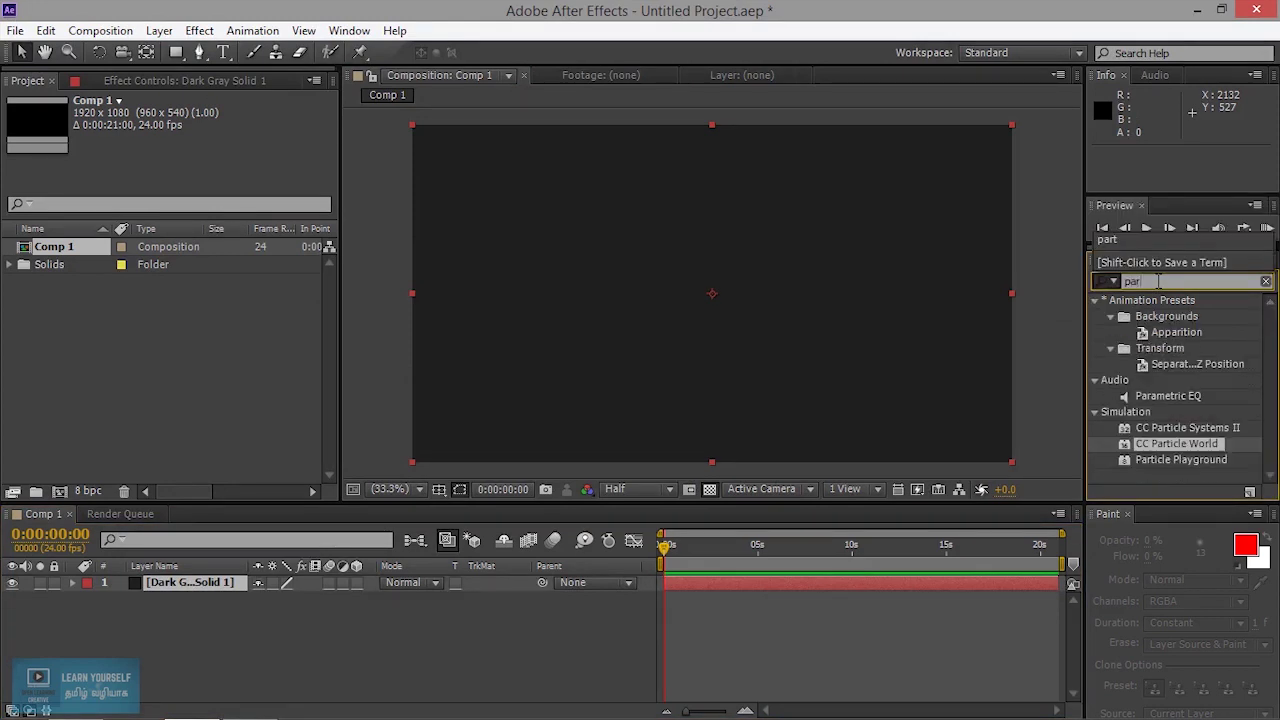
{"action": "type", "text": "cc pa"}
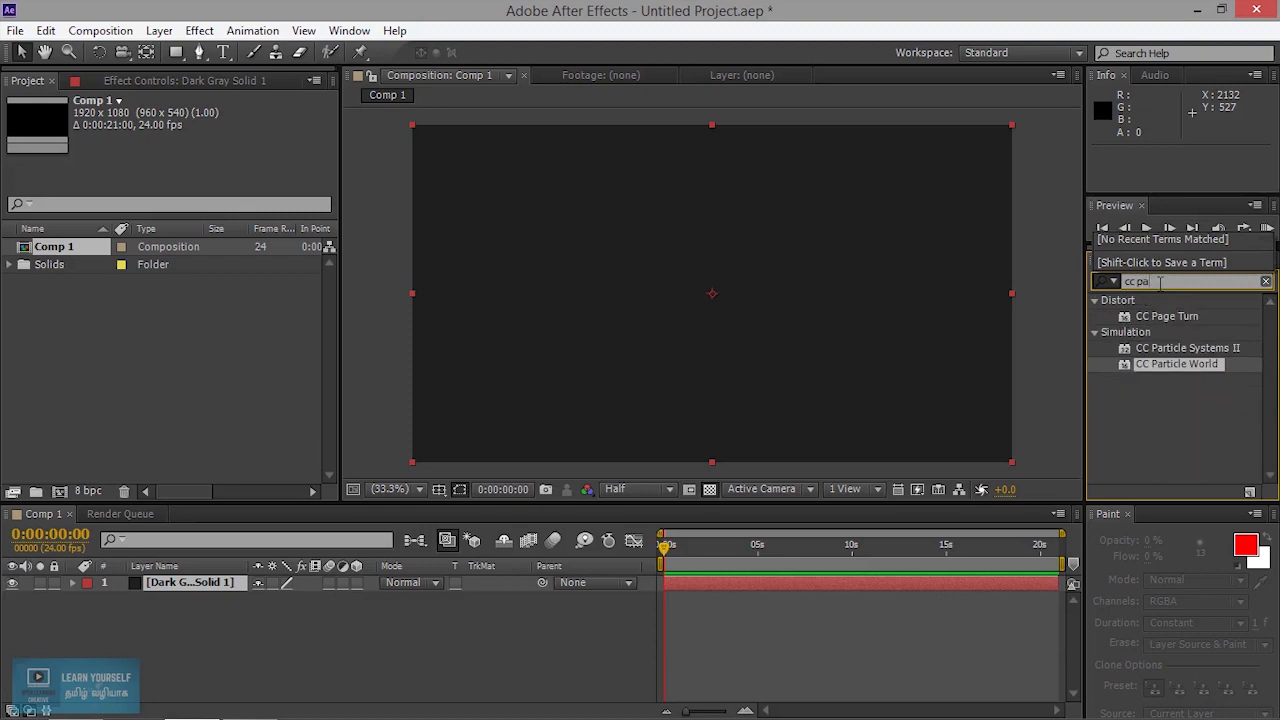
{"action": "mouse_move", "coordinate": [1209, 352]}
{"action": "left_mouse_down"}
{"action": "mouse_move", "coordinate": [300, 548]}
{"action": "mouse_move", "coordinate": [280, 592]}
{"action": "mouse_move", "coordinate": [737, 309]}
{"action": "left_mouse_up"}
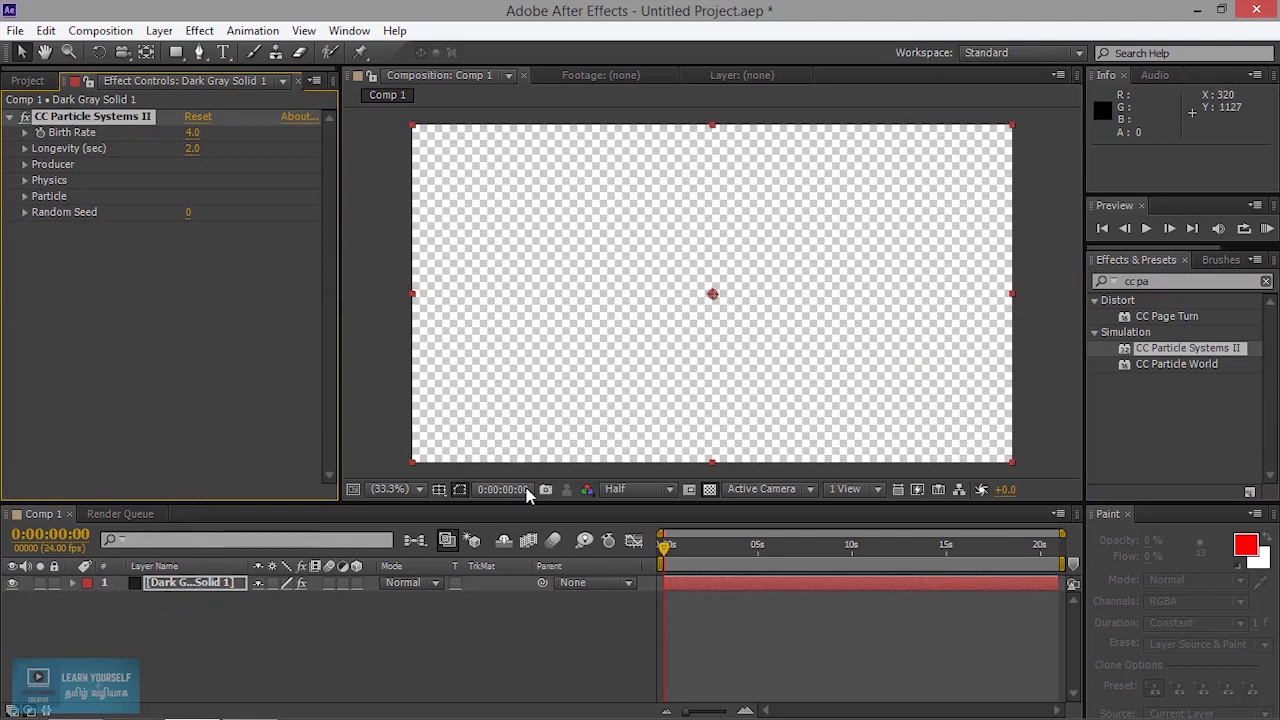
- Preview the yellow particle burst spraying from the centre of the frame
{"action": "left_click", "coordinate": [1146, 228]}
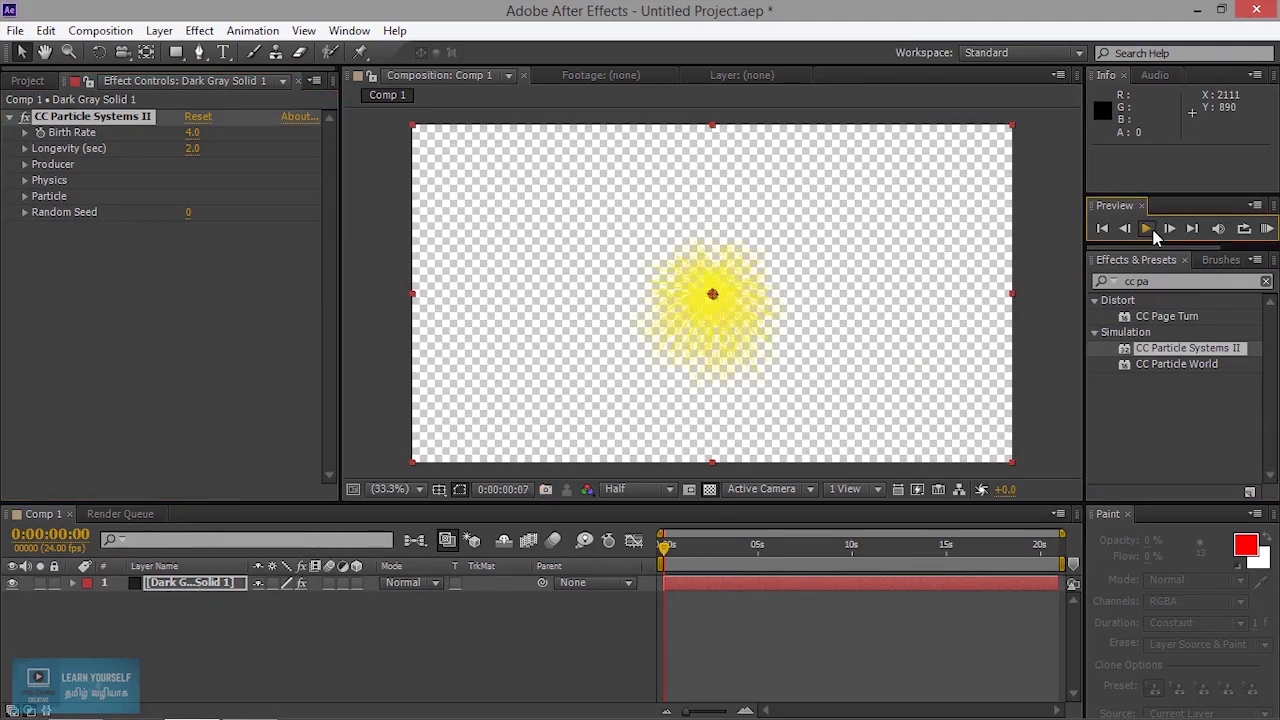
{"action": "left_click", "coordinate": [1147, 228]}
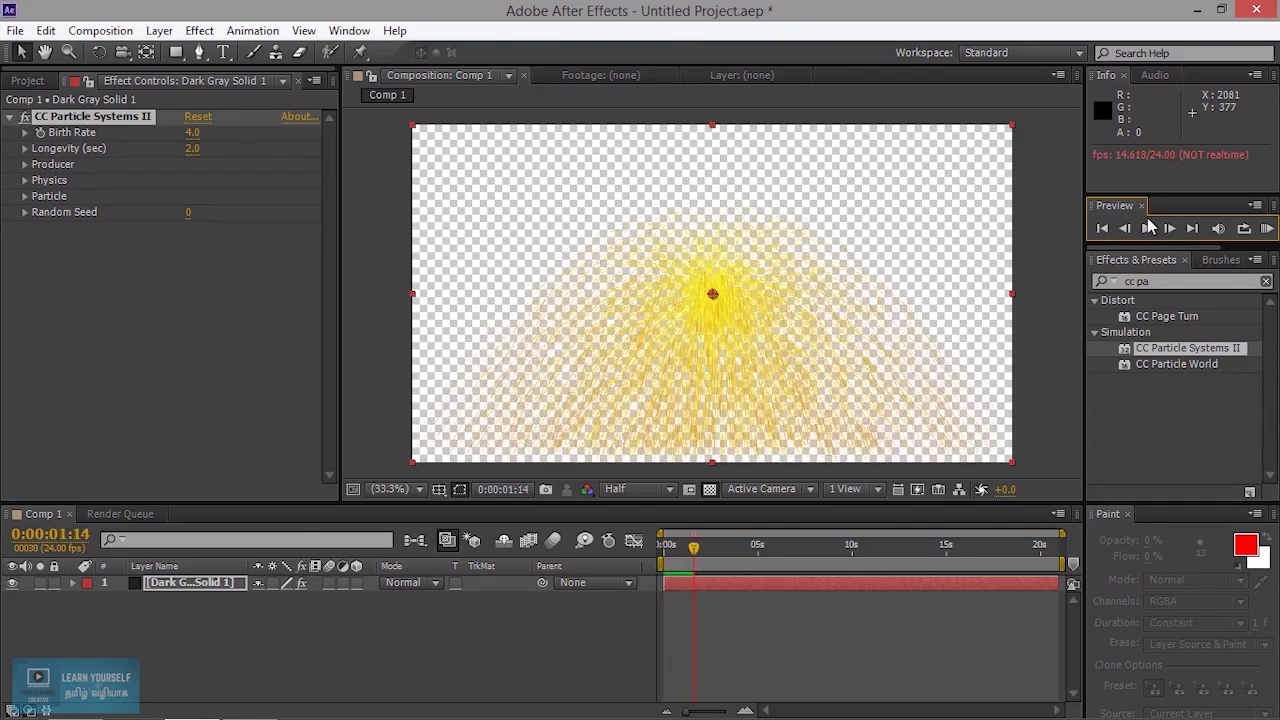
{"action": "left_click", "coordinate": [1146, 228]}
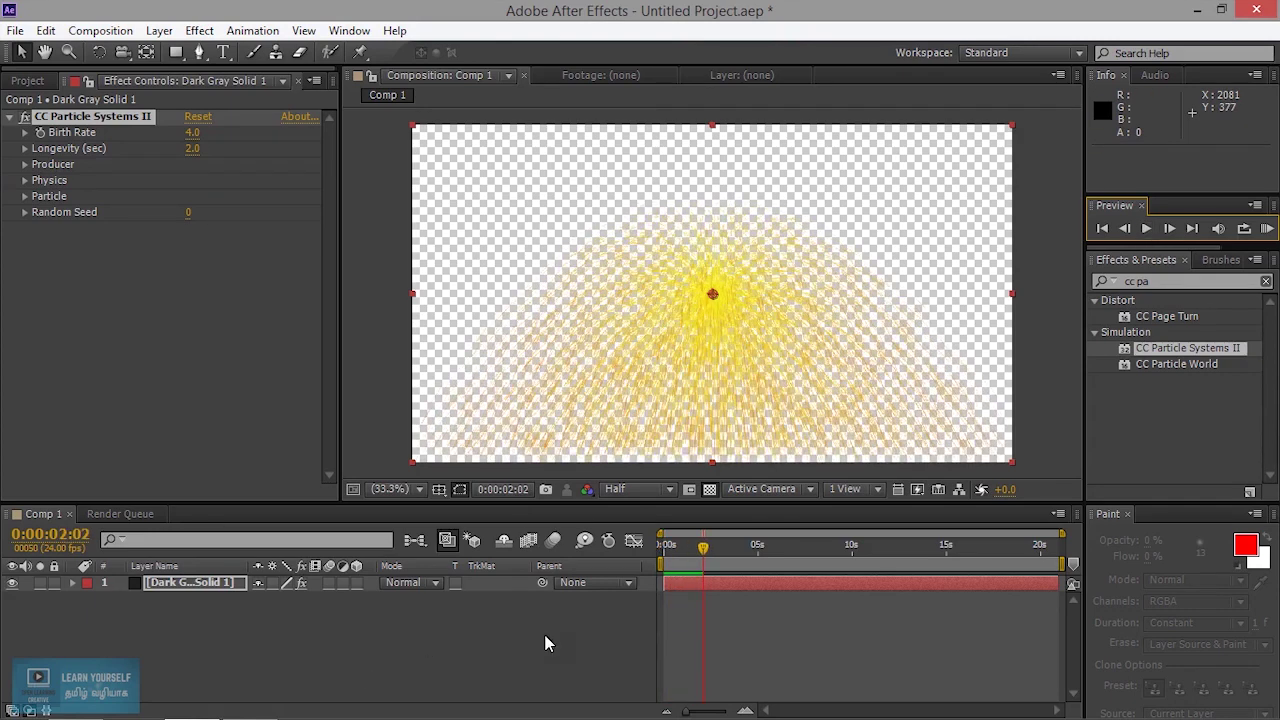
{"action": "left_click", "coordinate": [159, 30]}
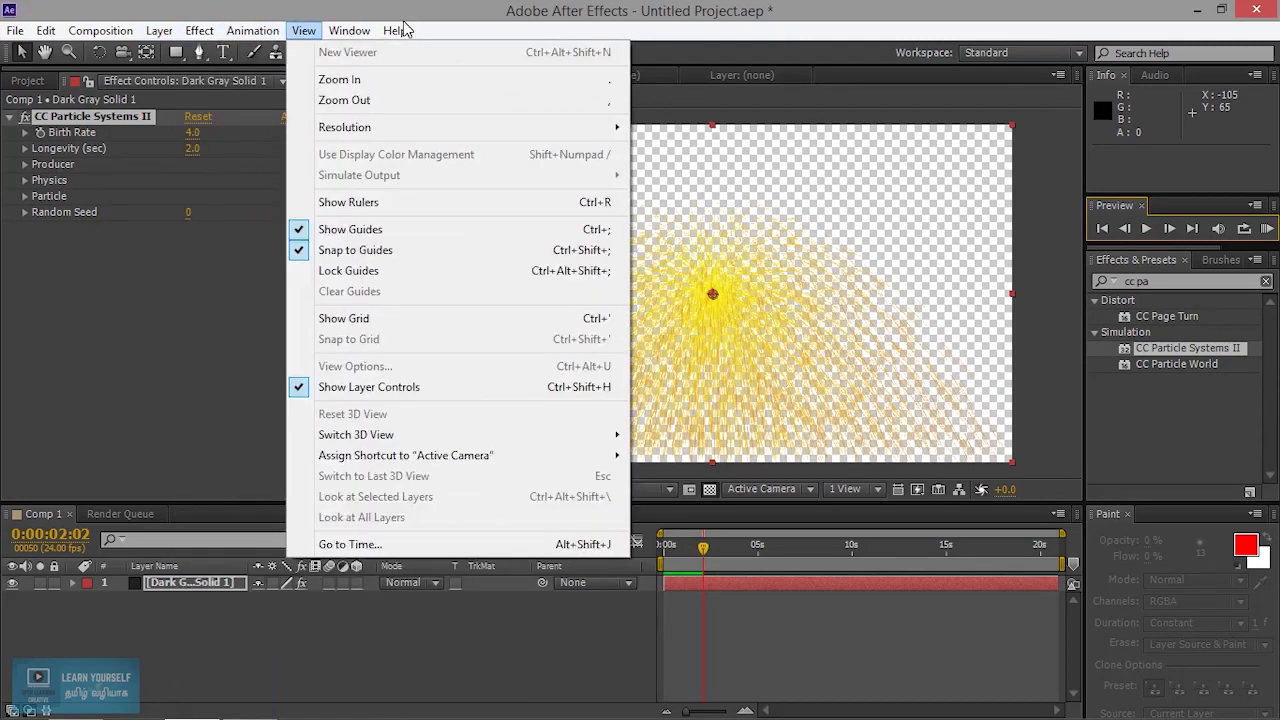
- Add a second dark gray solid beneath the particle layer and preview the result
{"action": "mouse_move", "coordinate": [159, 30]}
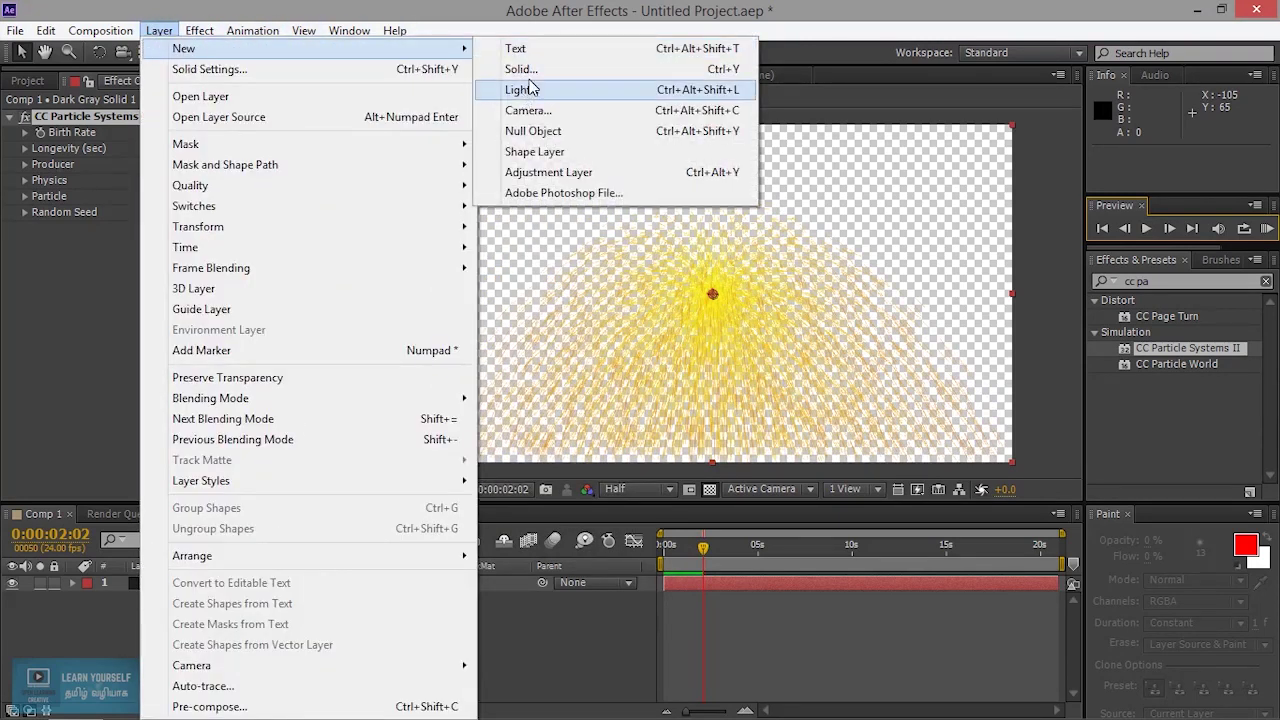
{"action": "left_click", "coordinate": [515, 69]}
{"action": "left_click", "coordinate": [688, 484]}
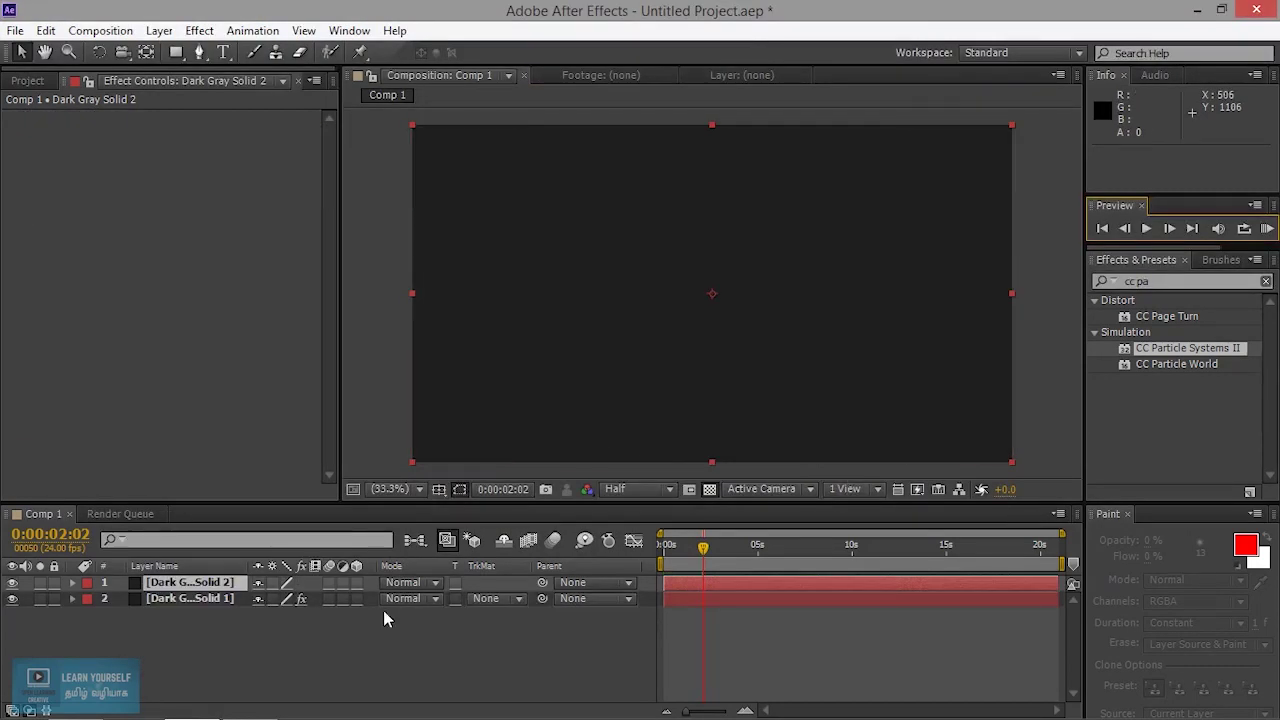
{"action": "left_click_drag", "start_coordinate": [215, 587], "coordinate": [220, 645]}
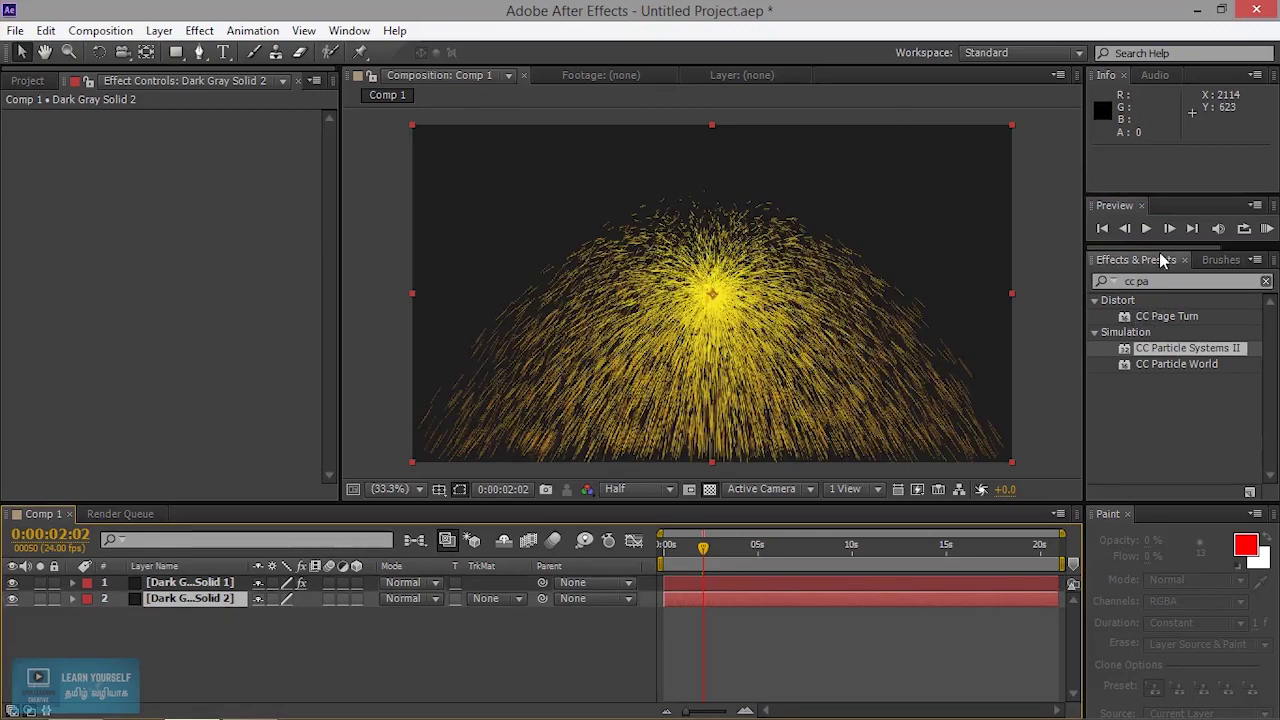
{"action": "left_click", "coordinate": [1147, 229]}
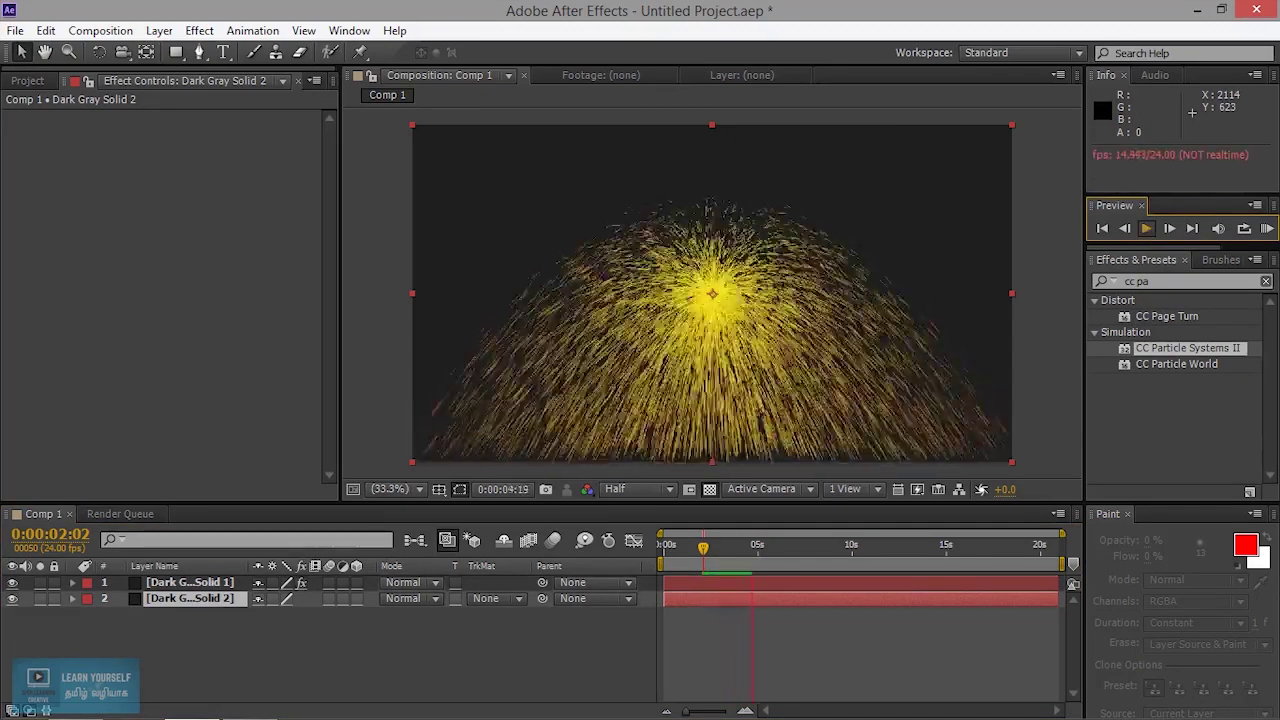
- Set the particles' Random Seed to 330 and scrub the timeline to check it
{"action": "left_click", "coordinate": [196, 588]}
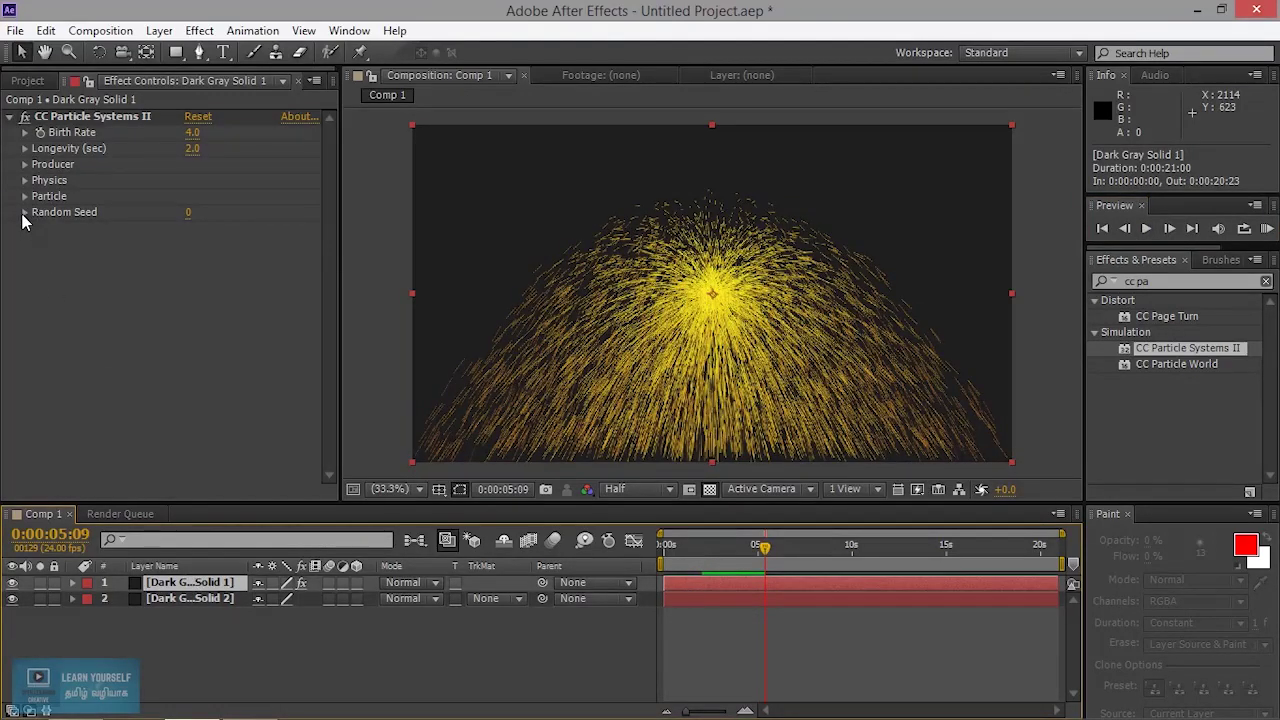
{"action": "left_click", "coordinate": [25, 213]}
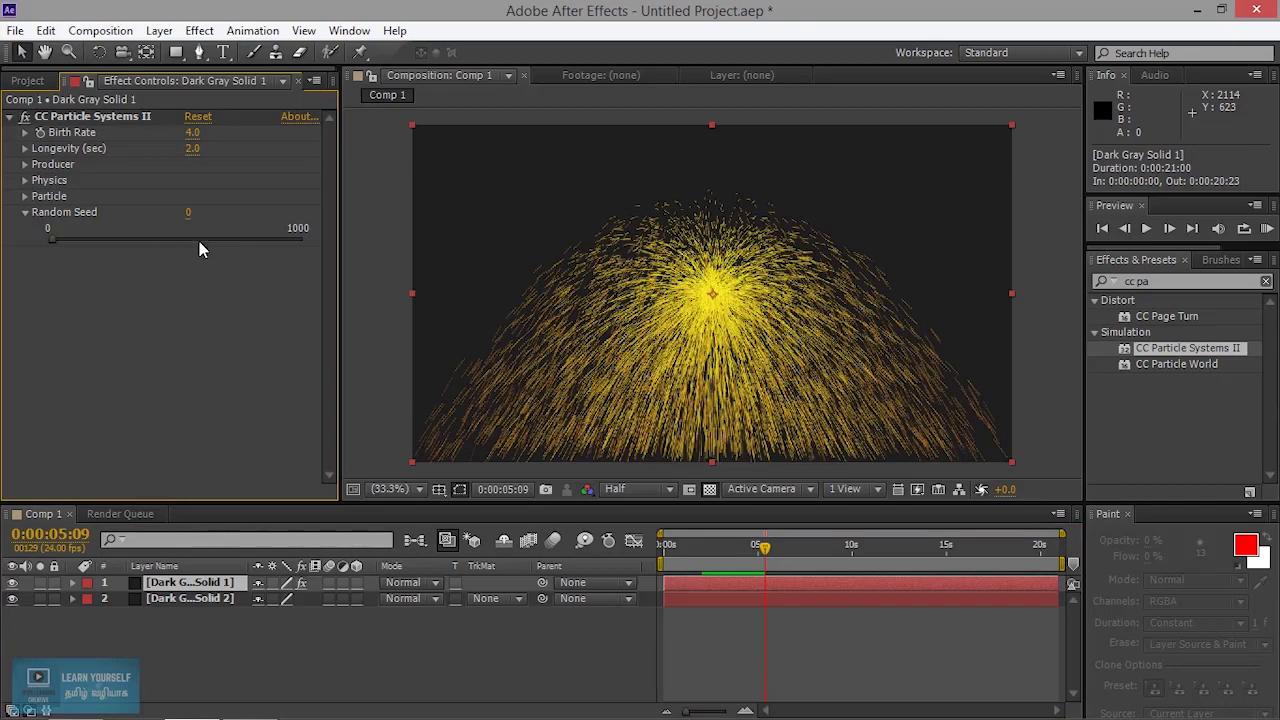
{"action": "left_click_drag", "start_coordinate": [188, 212], "coordinate": [596, 238]}
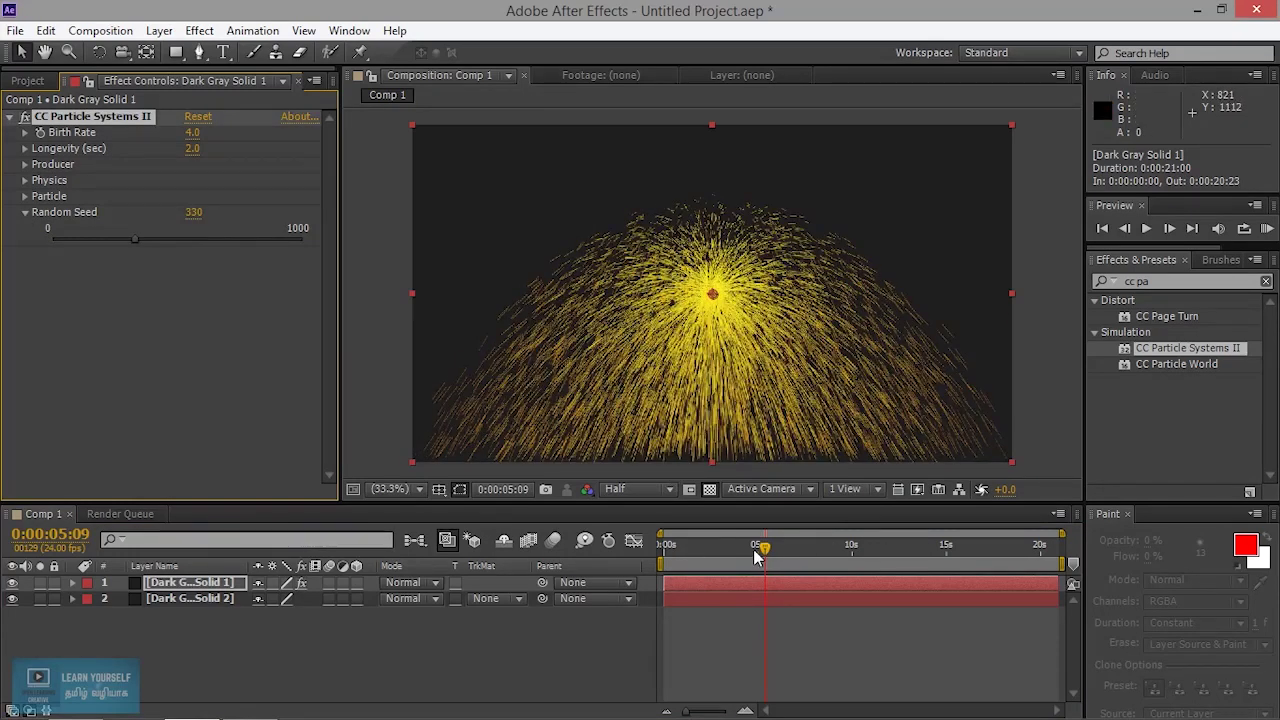
{"action": "left_click_drag", "start_coordinate": [766, 555], "coordinate": [622, 548]}
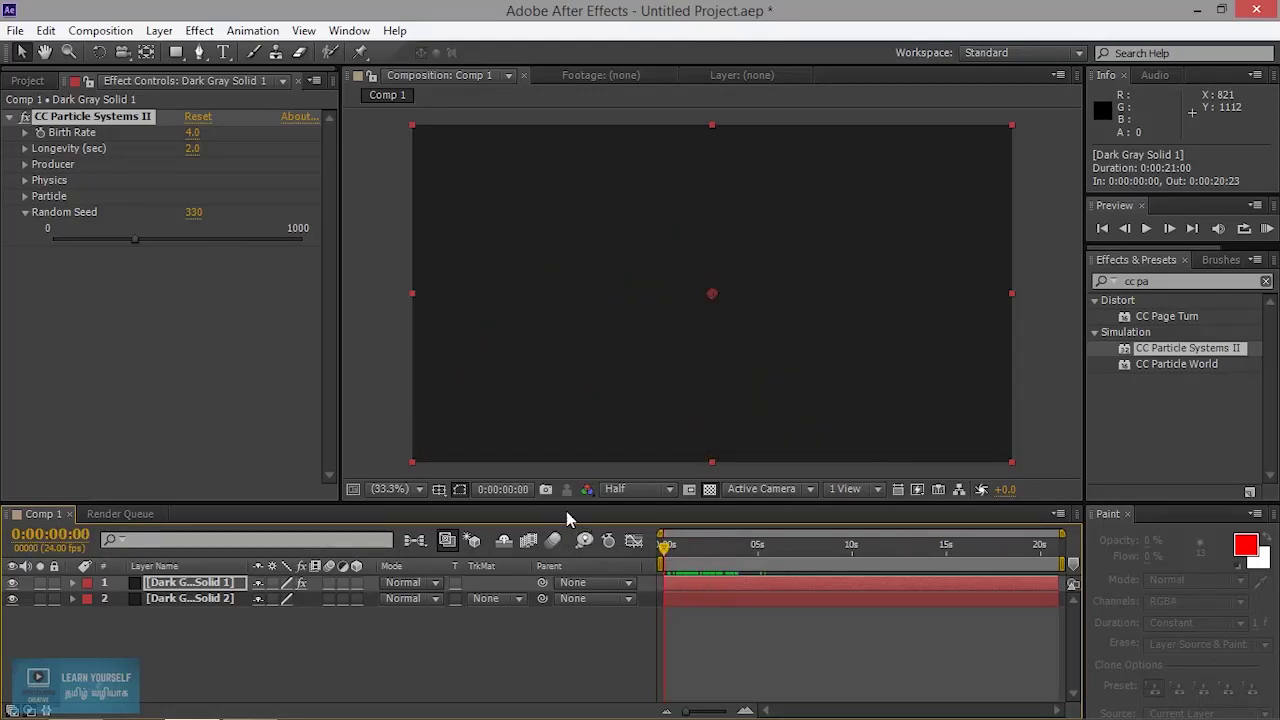
- Try Shaded Sphere particles, checking them at 0:00:02:22
{"action": "left_click", "coordinate": [25, 197]}
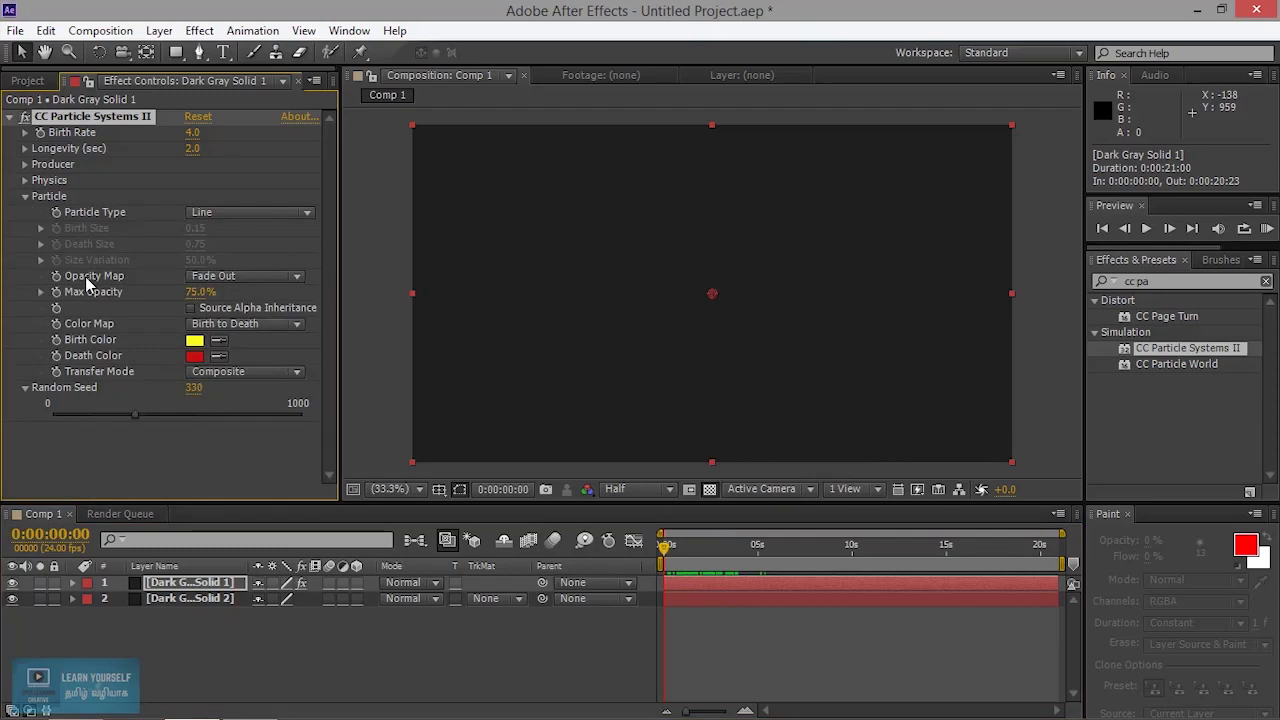
{"action": "left_click", "coordinate": [260, 214]}
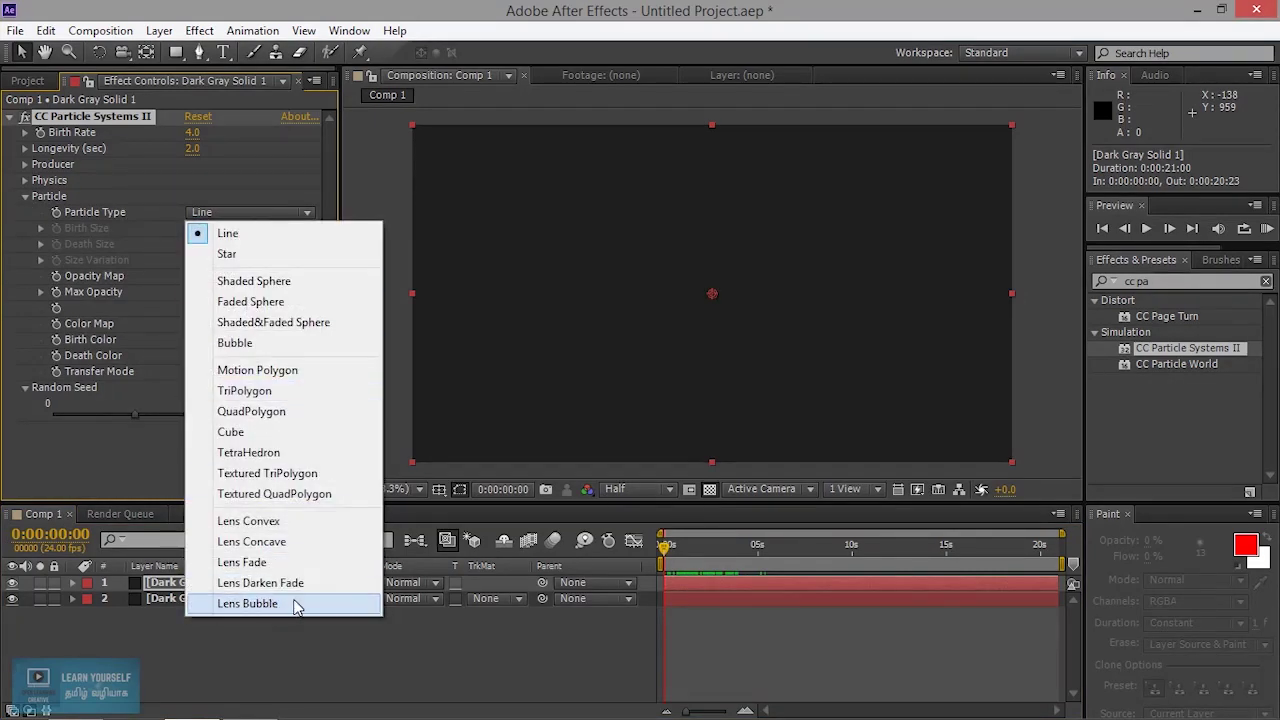
{"action": "left_click", "coordinate": [250, 283]}
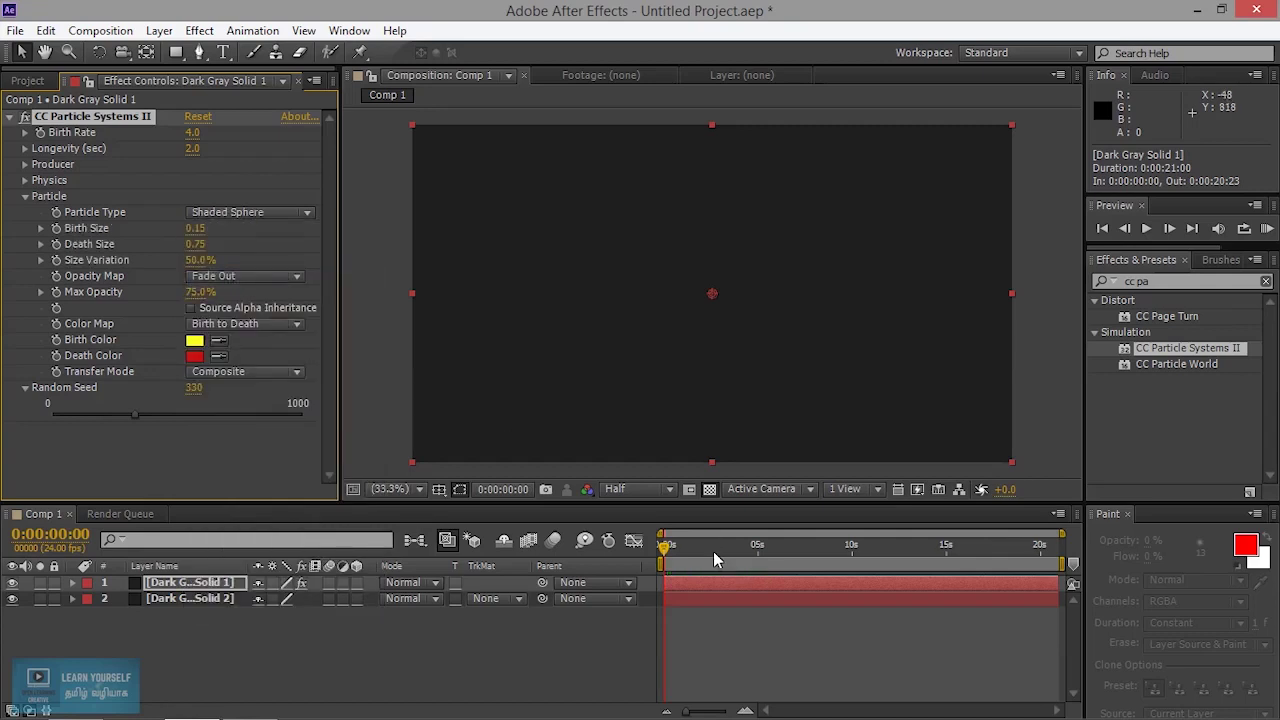
{"action": "left_click_drag", "start_coordinate": [665, 548], "coordinate": [718, 548]}
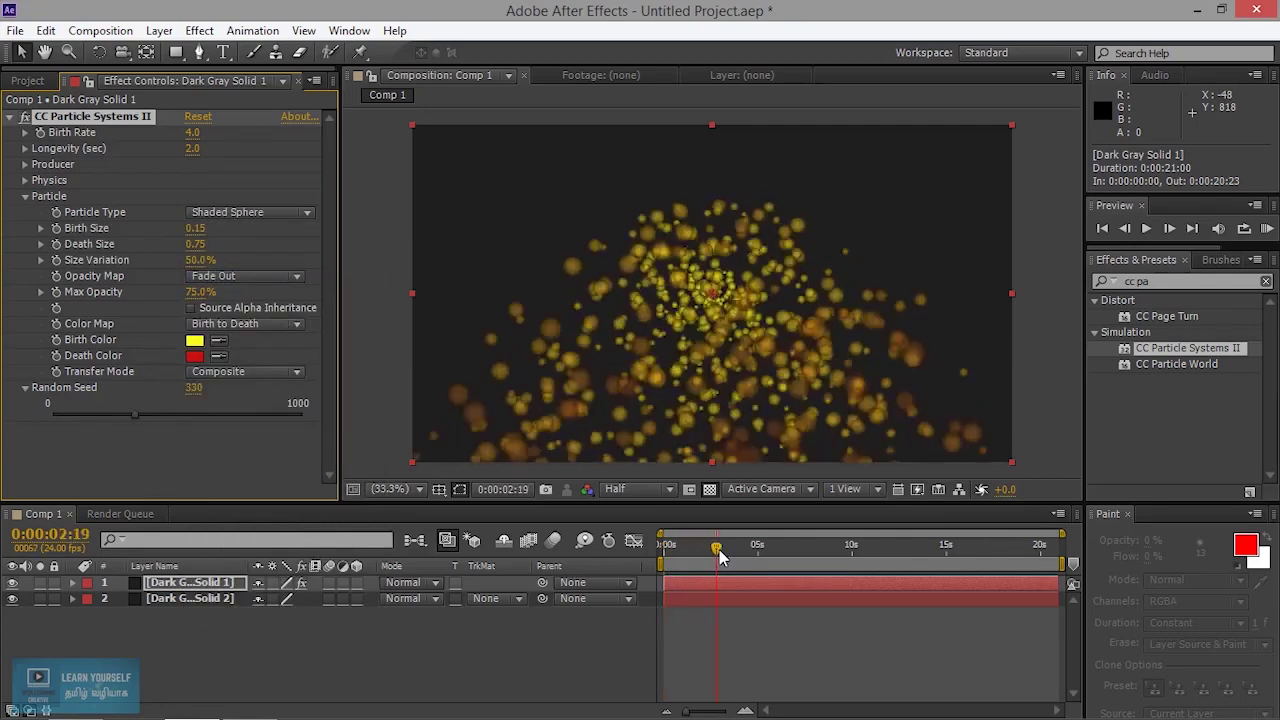
- Switch particles to Star, preview them, and shift the Birth Color hue to magenta DE20FA
{"action": "left_click", "coordinate": [247, 214]}
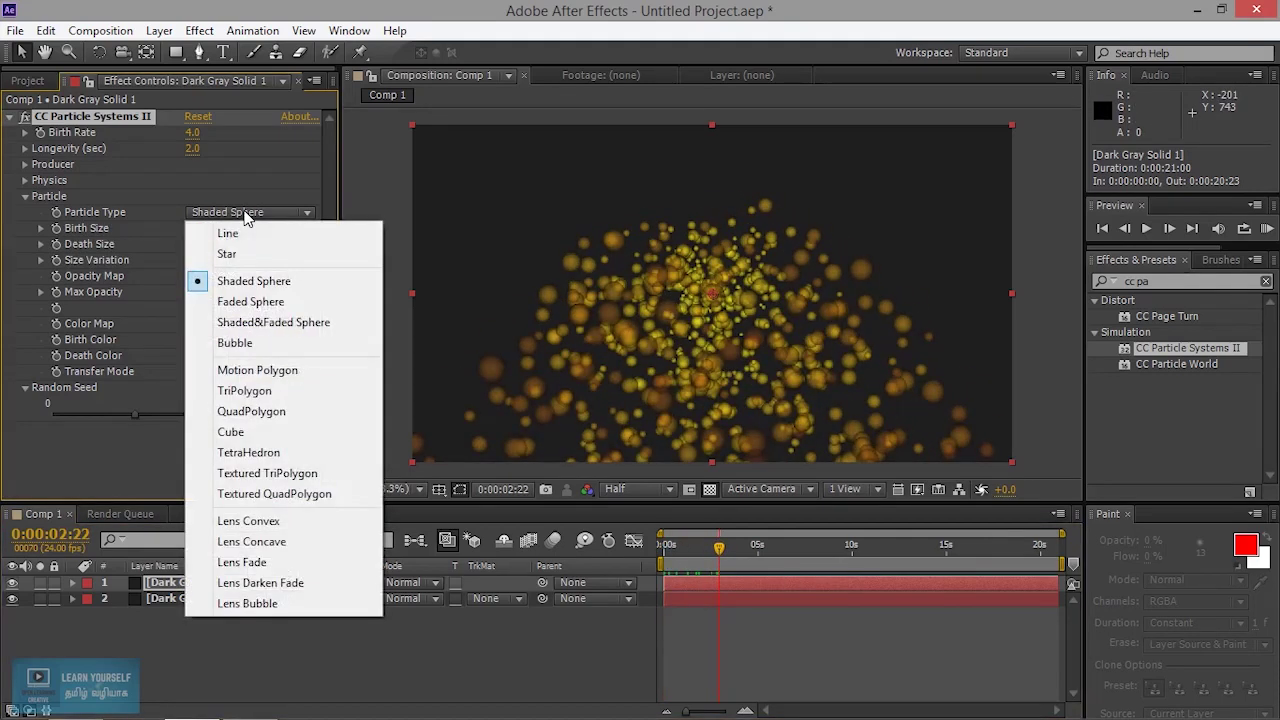
{"action": "left_click", "coordinate": [249, 257]}
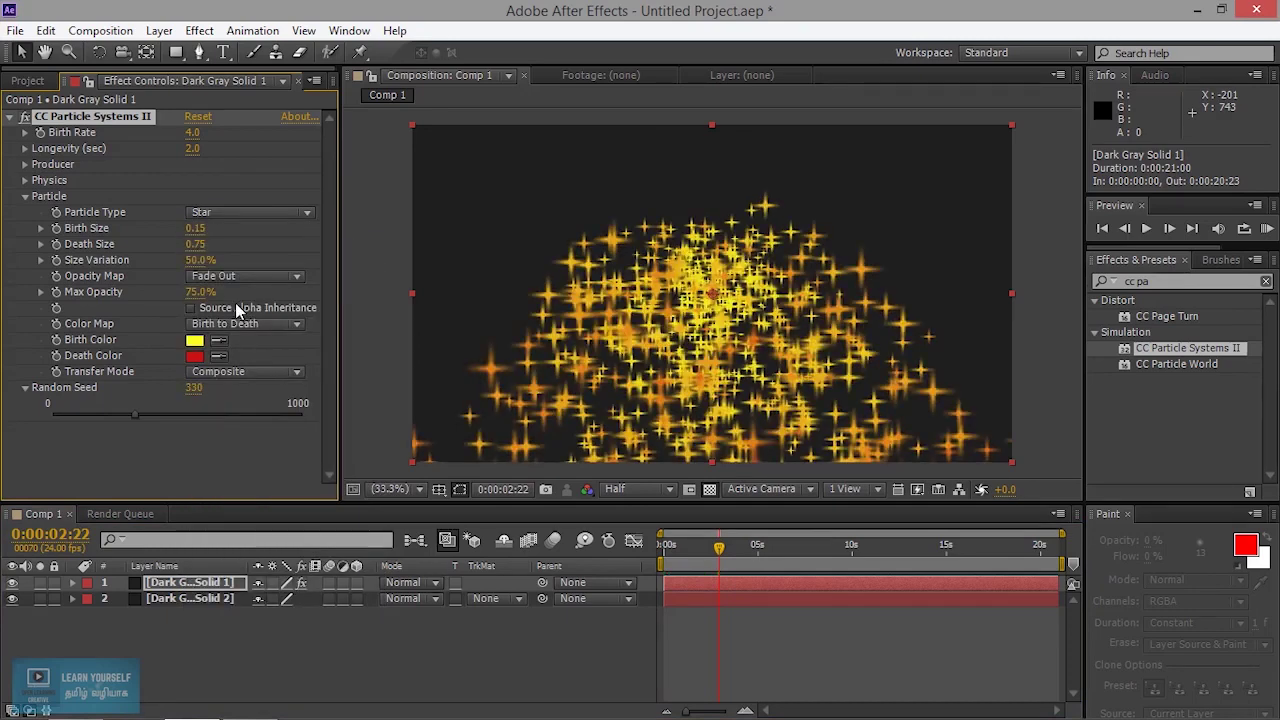
{"action": "left_click", "coordinate": [1147, 230]}
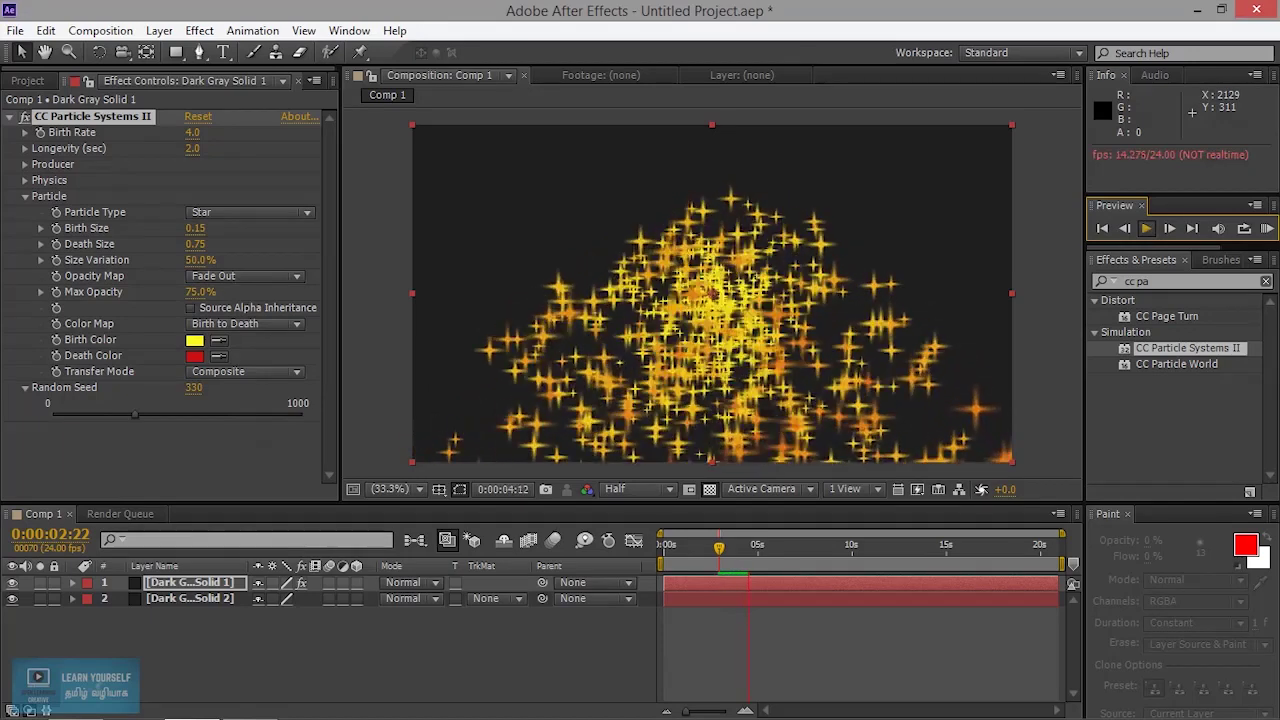
{"action": "left_click", "coordinate": [195, 340]}
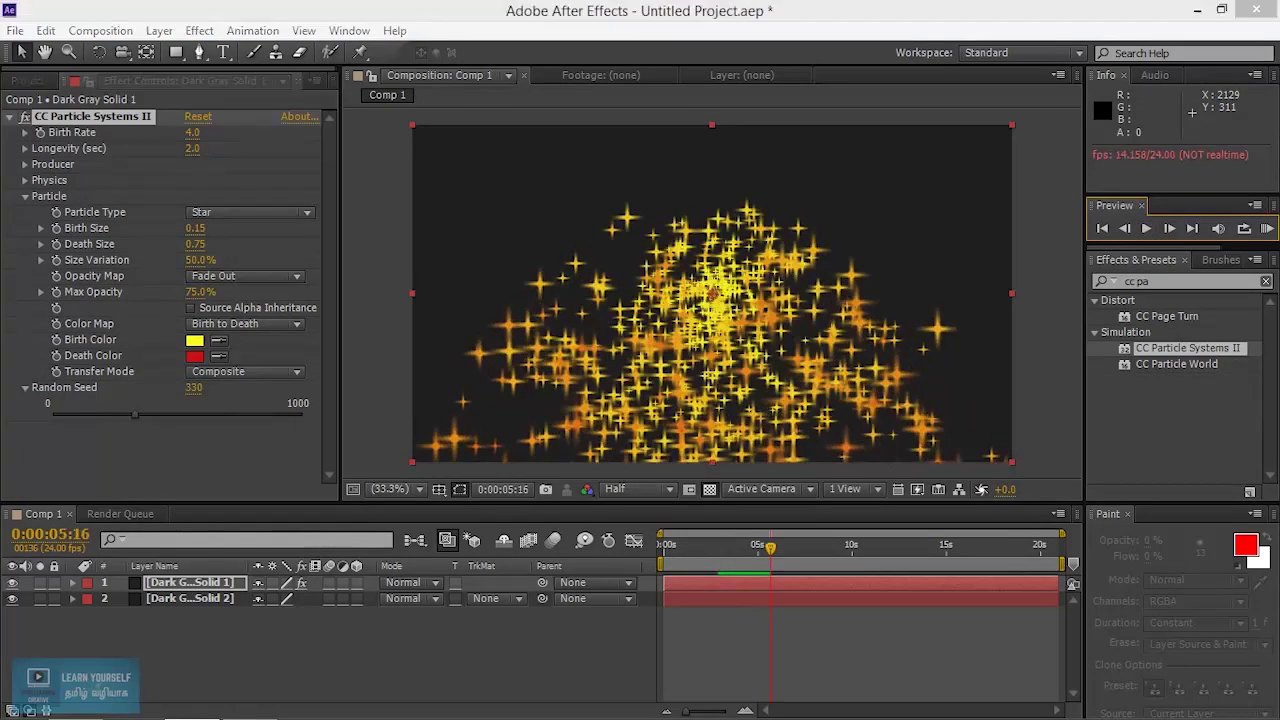
{"action": "left_click_drag", "start_coordinate": [1047, 383], "coordinate": [1063, 305]}
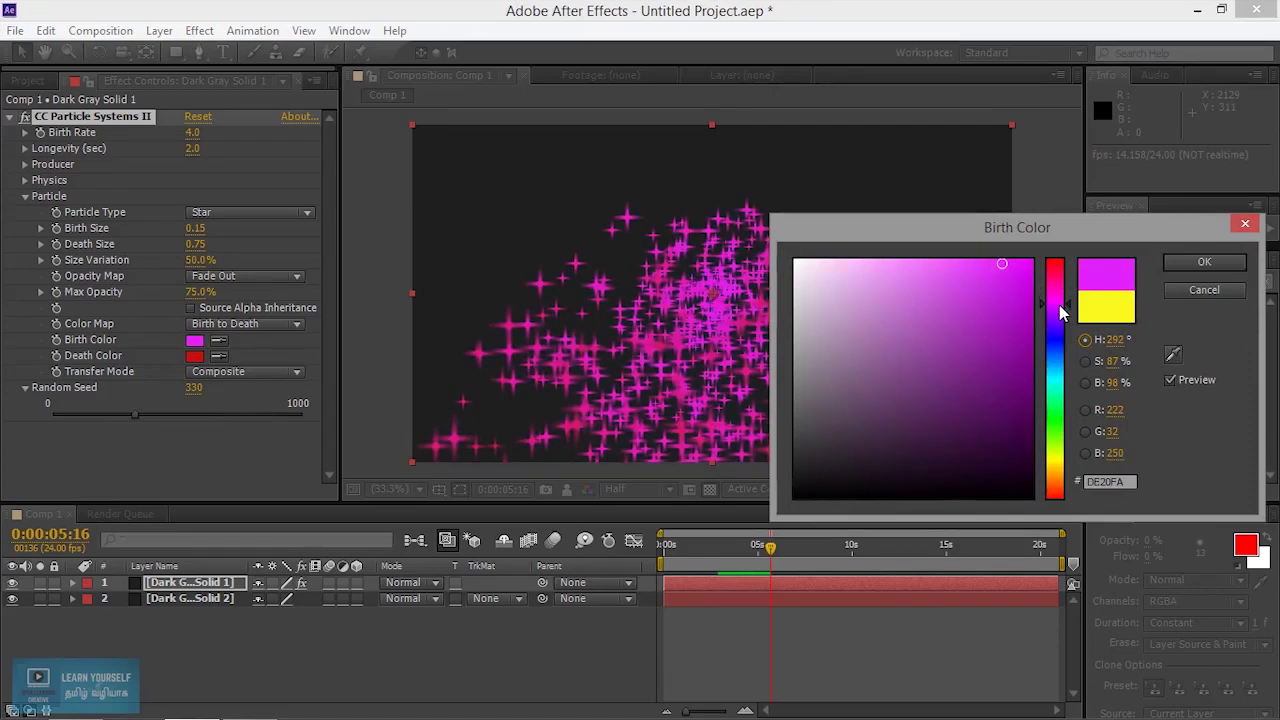
- Set Birth Color to pink and Death Color to white FFFFFF, then preview
{"action": "left_click_drag", "start_coordinate": [1063, 305], "coordinate": [1063, 284]}
{"action": "left_click", "coordinate": [1201, 265]}
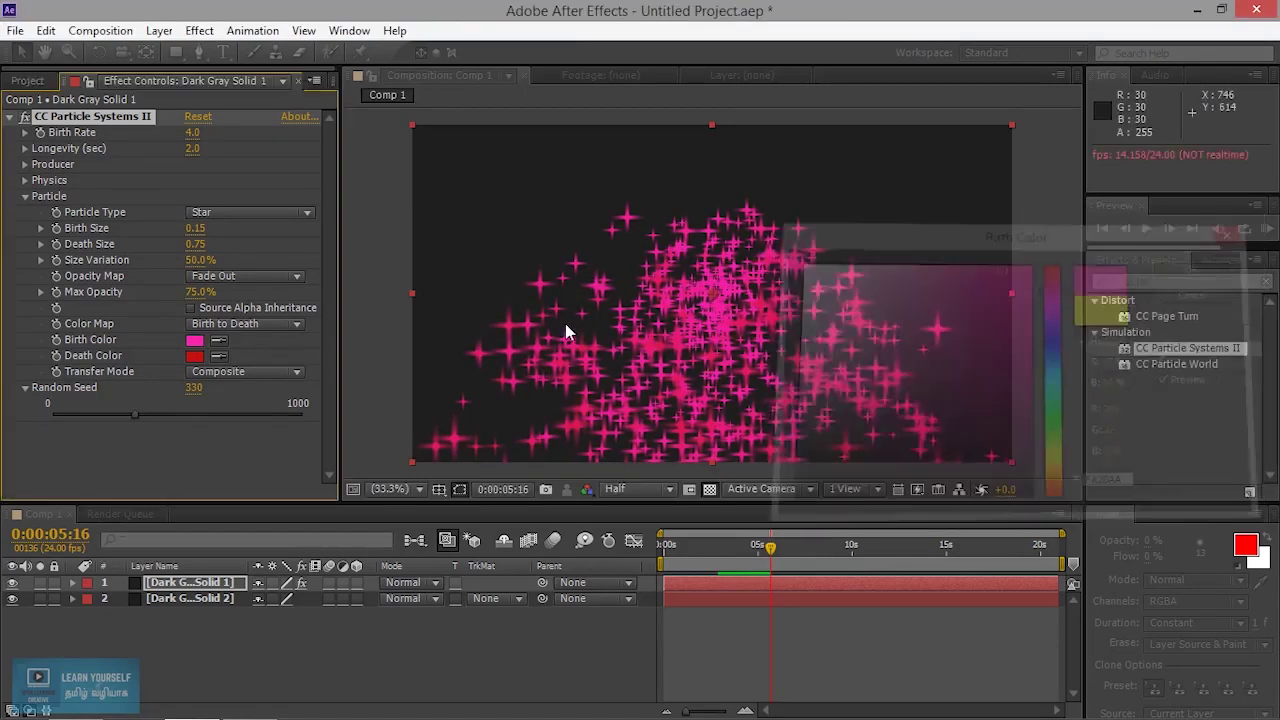
{"action": "left_click", "coordinate": [195, 358]}
{"action": "mouse_move", "coordinate": [791, 349]}
{"action": "left_mouse_down"}
{"action": "mouse_move", "coordinate": [772, 295]}
{"action": "mouse_move", "coordinate": [780, 259]}
{"action": "left_mouse_up"}
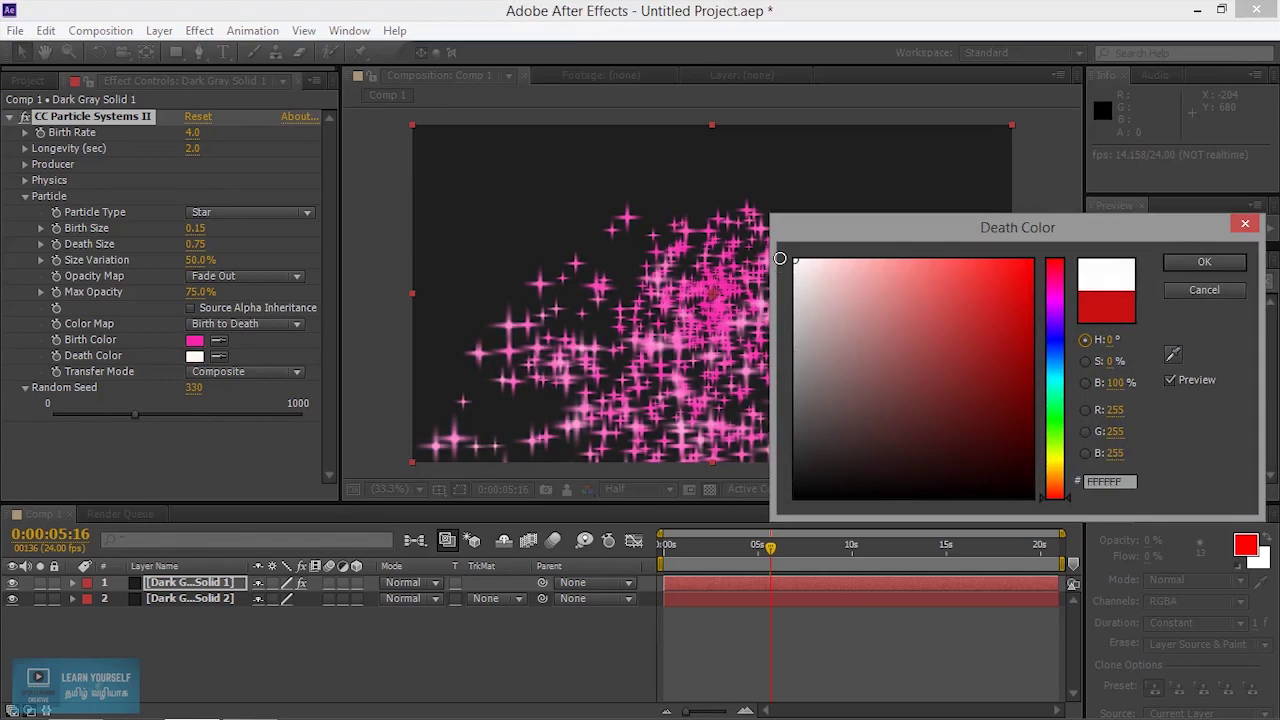
{"action": "left_click", "coordinate": [1222, 266]}
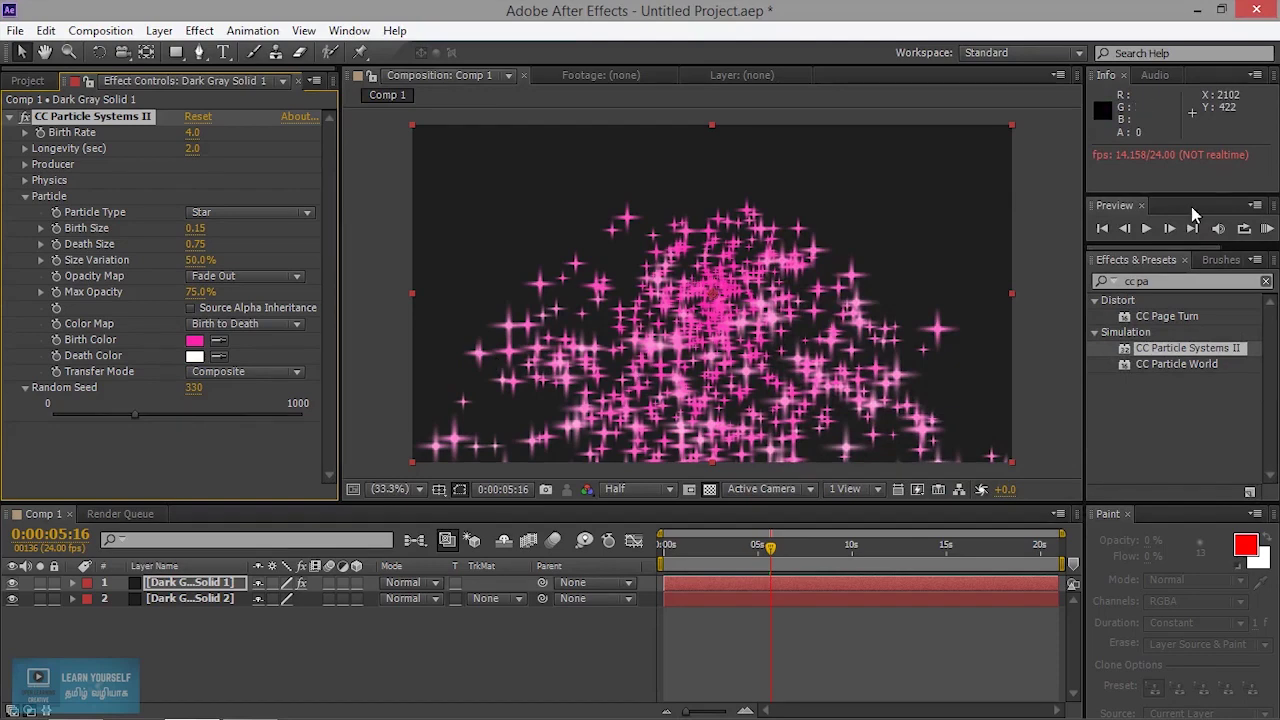
{"action": "left_click", "coordinate": [1146, 228]}
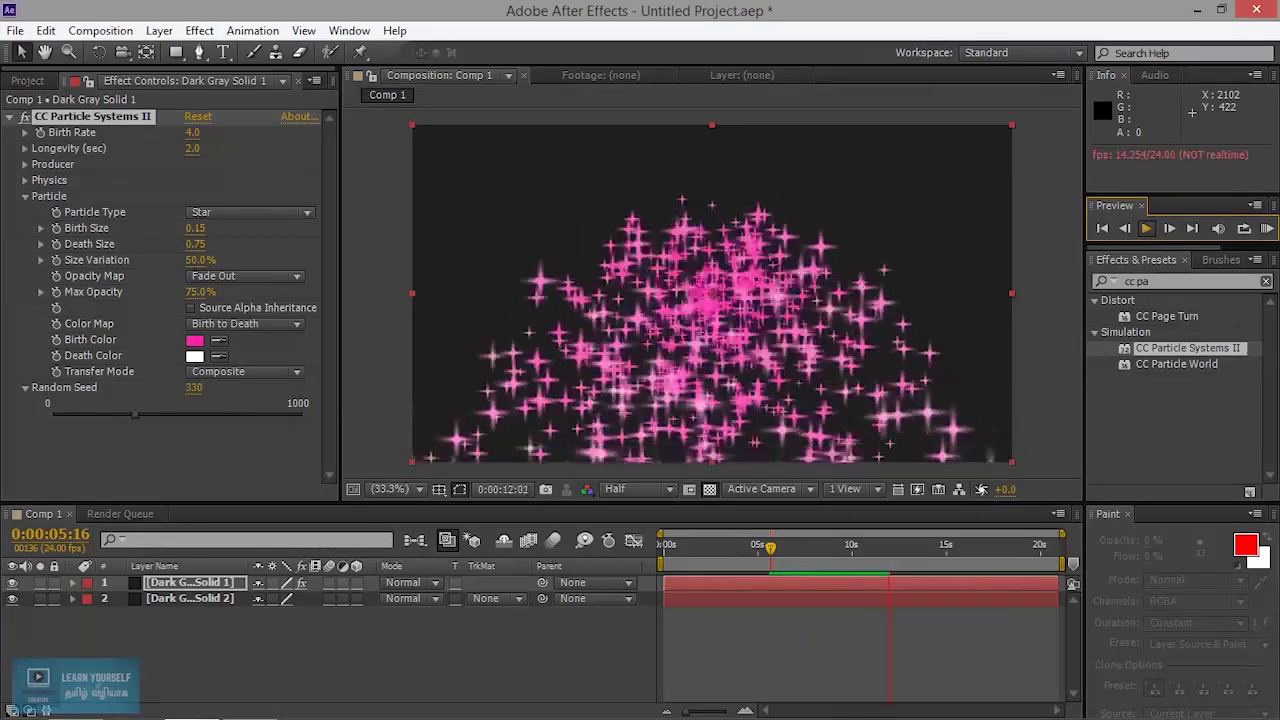
{"action": "left_click", "coordinate": [250, 212]}
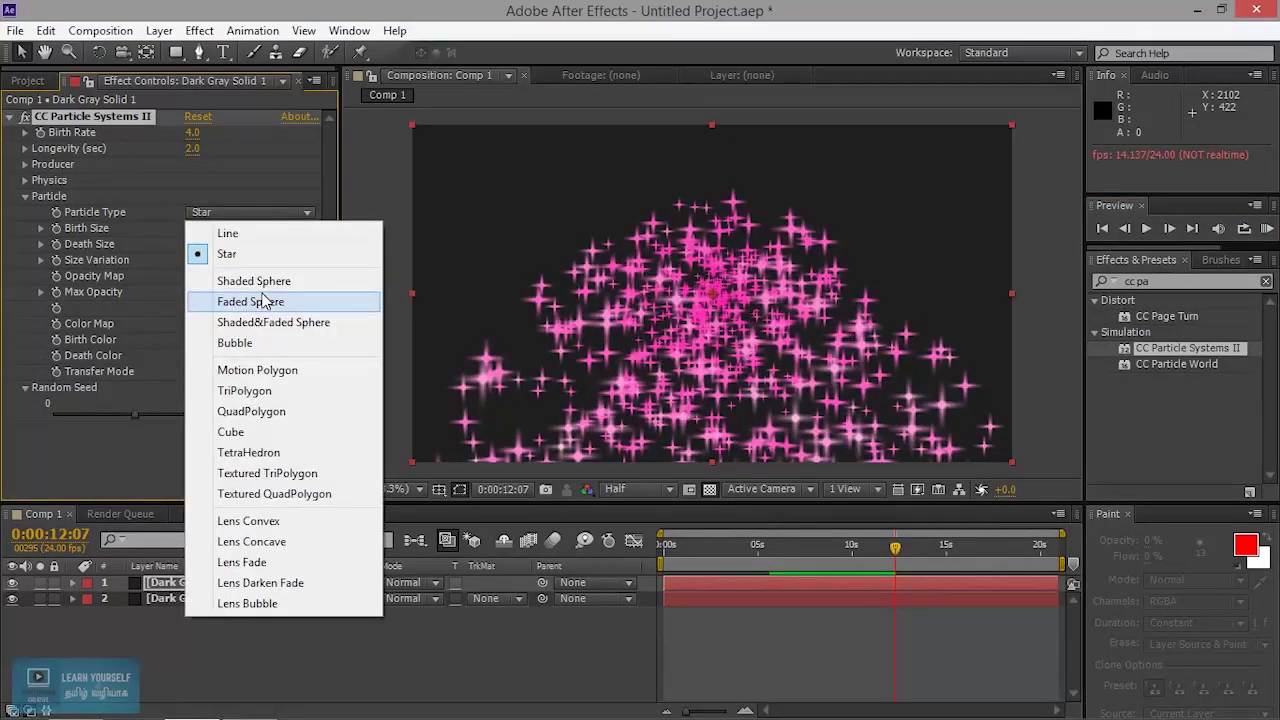
- Cycle Particle Type through Shaded&Faded Sphere, Motion Polygon, TriPolygon and QuadPolygon, previewing the squares
{"action": "left_click", "coordinate": [279, 322]}
{"action": "left_click", "coordinate": [262, 214]}
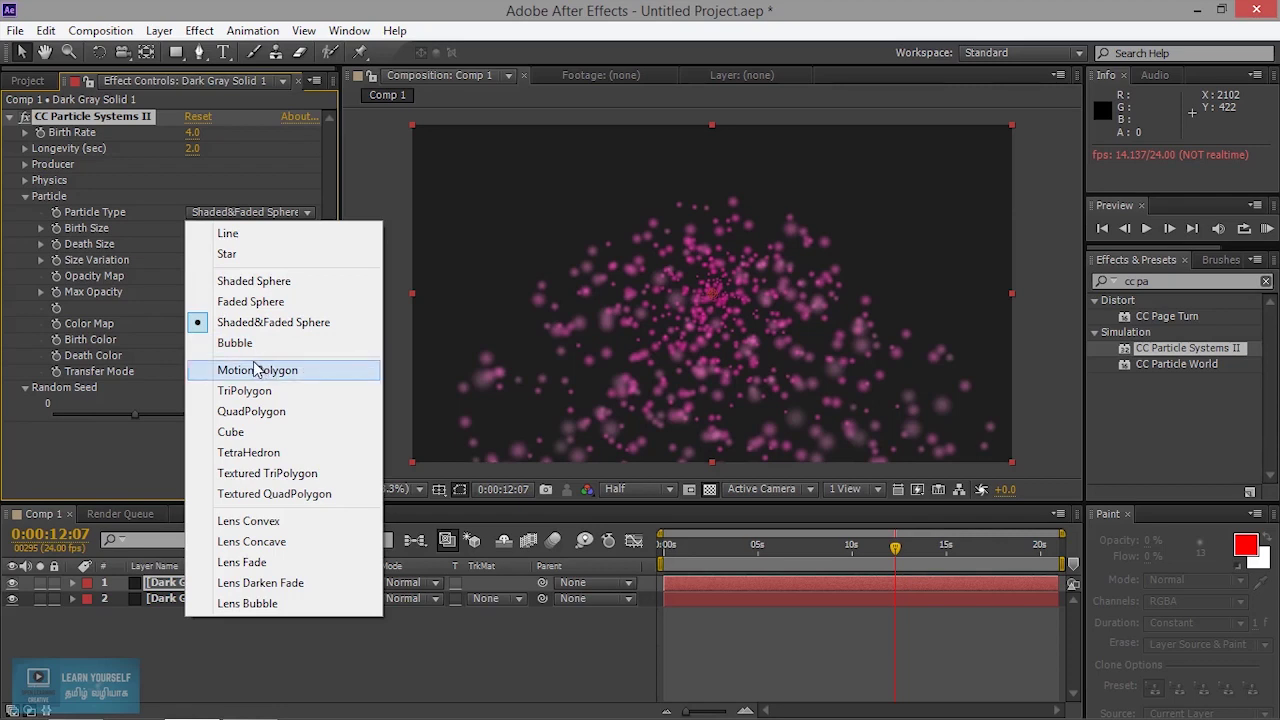
{"action": "left_click", "coordinate": [265, 372]}
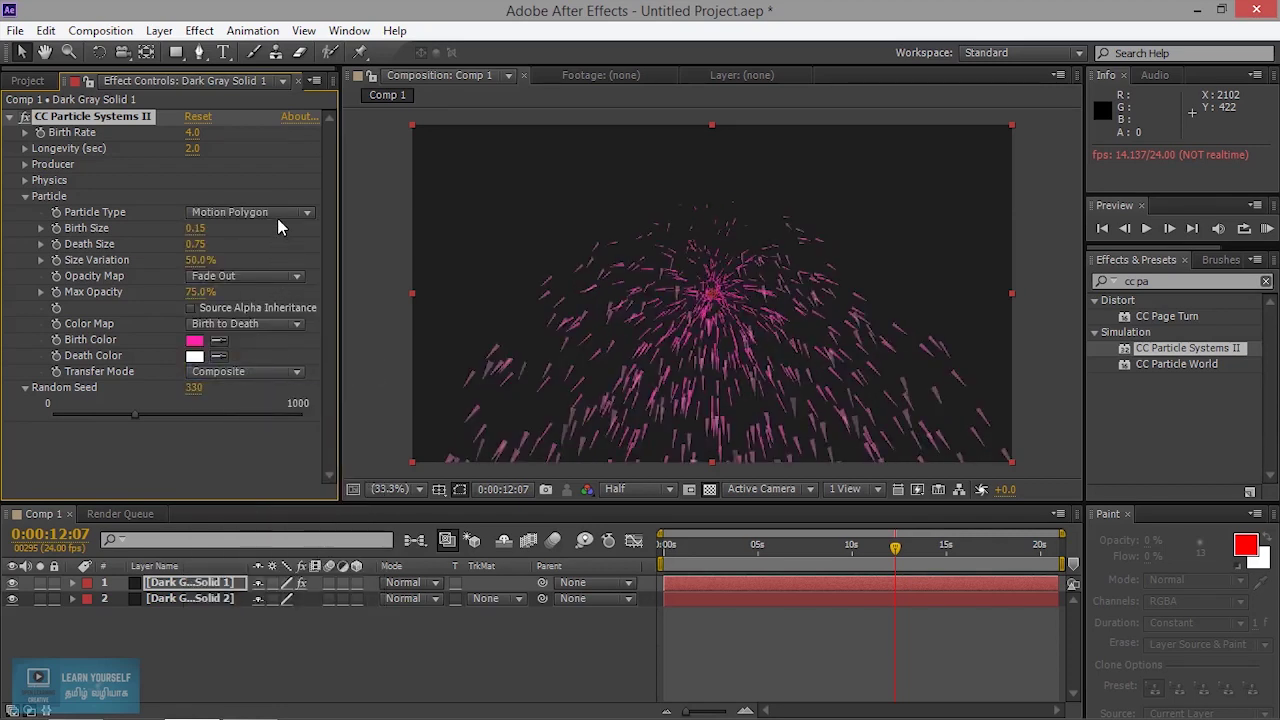
{"action": "left_click", "coordinate": [282, 213]}
{"action": "left_click", "coordinate": [286, 388]}
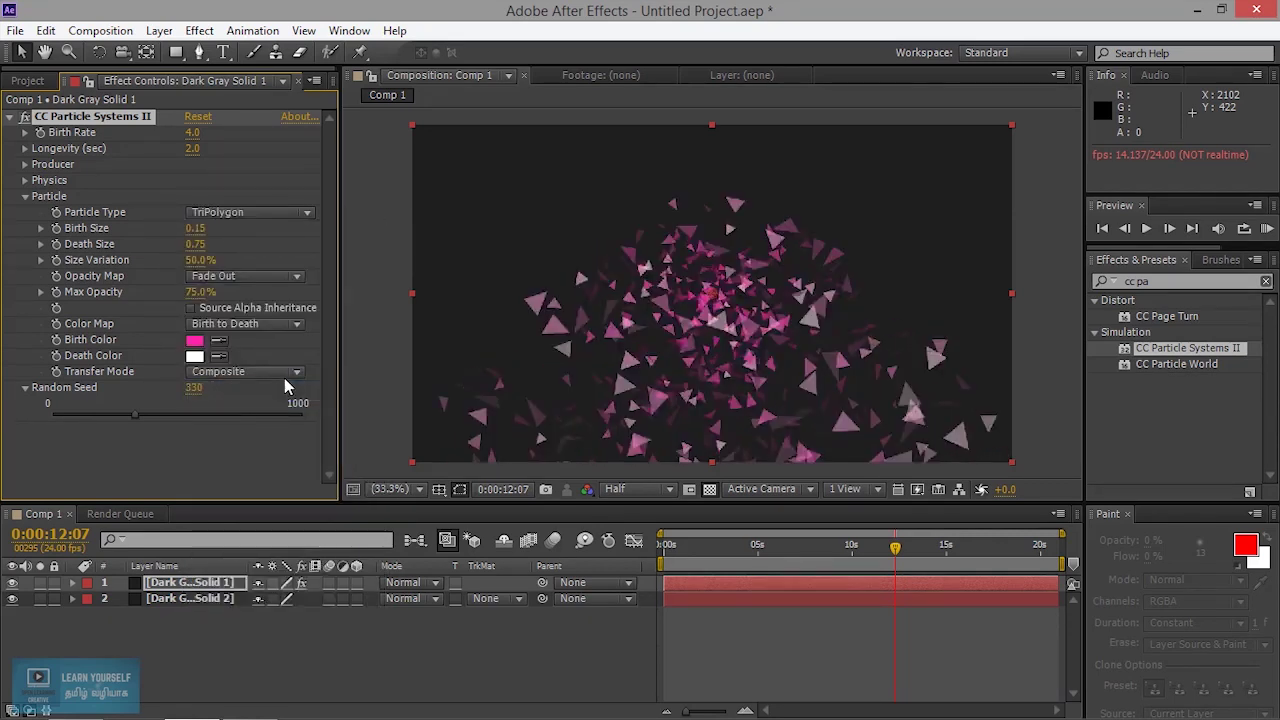
{"action": "left_click", "coordinate": [282, 212]}
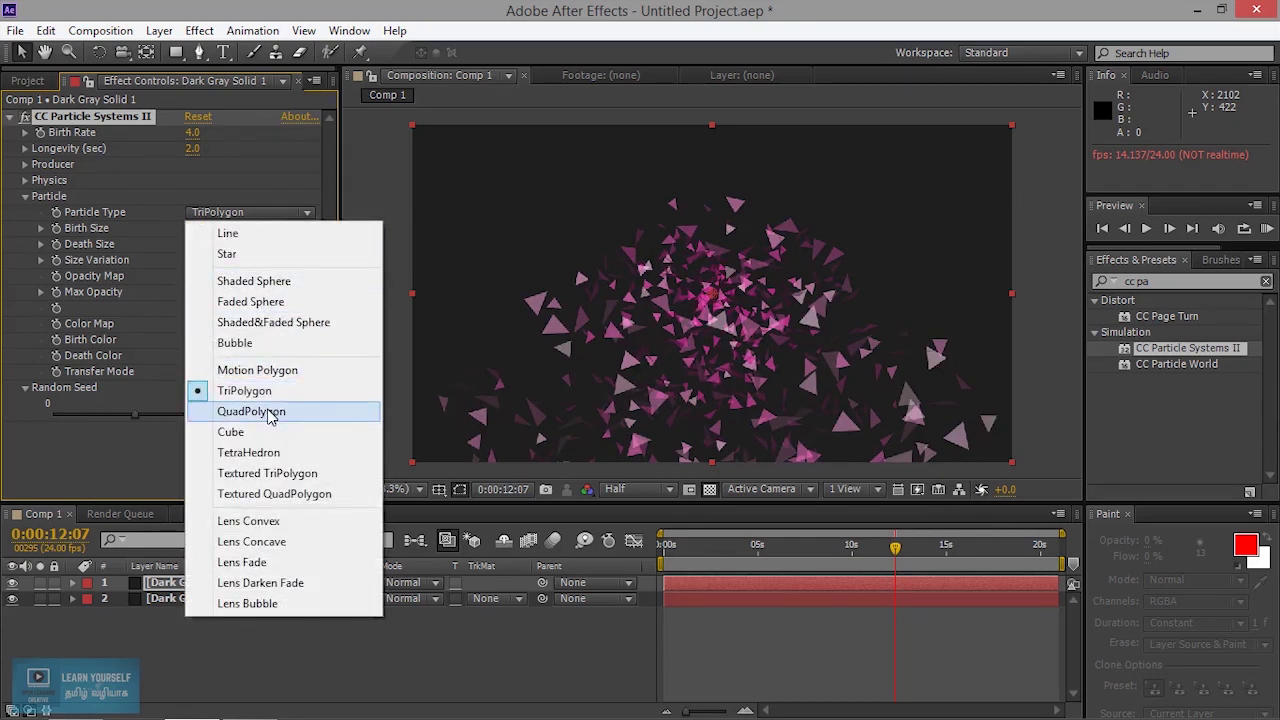
{"action": "left_click", "coordinate": [270, 412]}
{"action": "left_click", "coordinate": [1150, 230]}
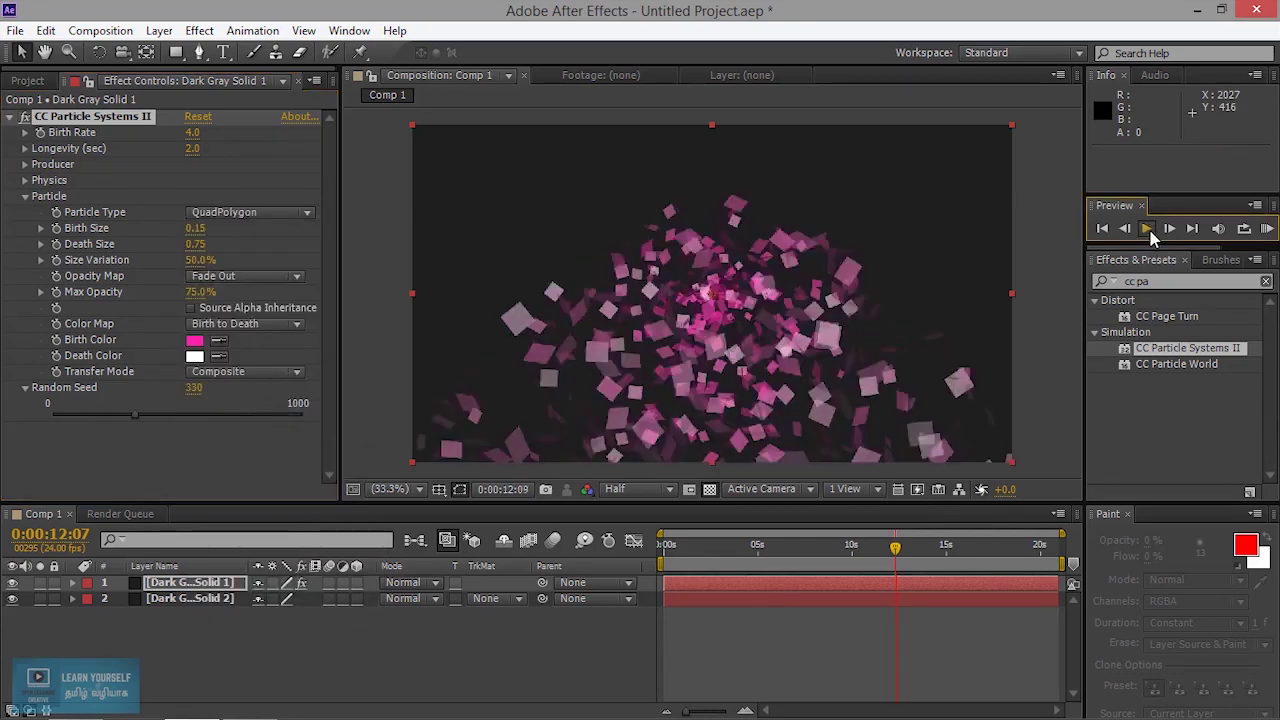
- Preview Cube particles, then settle on QuadPolygon and raise Death Size to 0.89
{"action": "left_click", "coordinate": [274, 213]}
{"action": "left_click", "coordinate": [293, 438]}
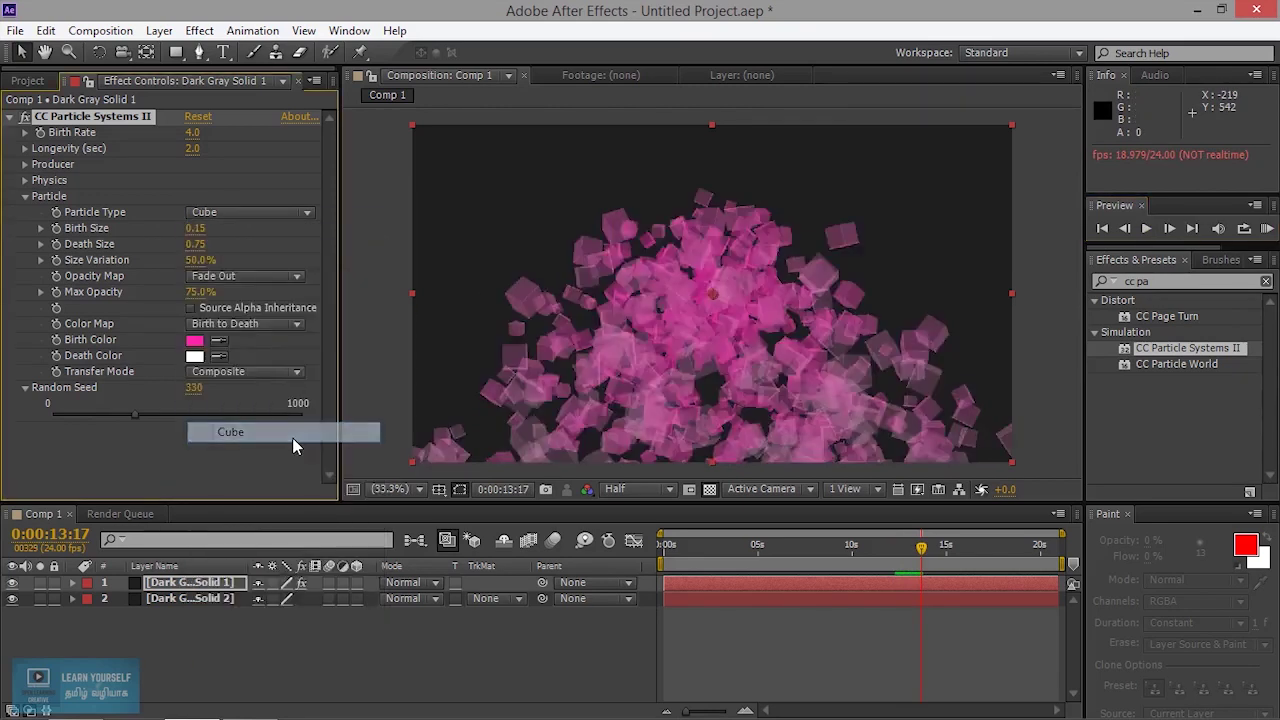
{"action": "left_click", "coordinate": [1146, 229]}
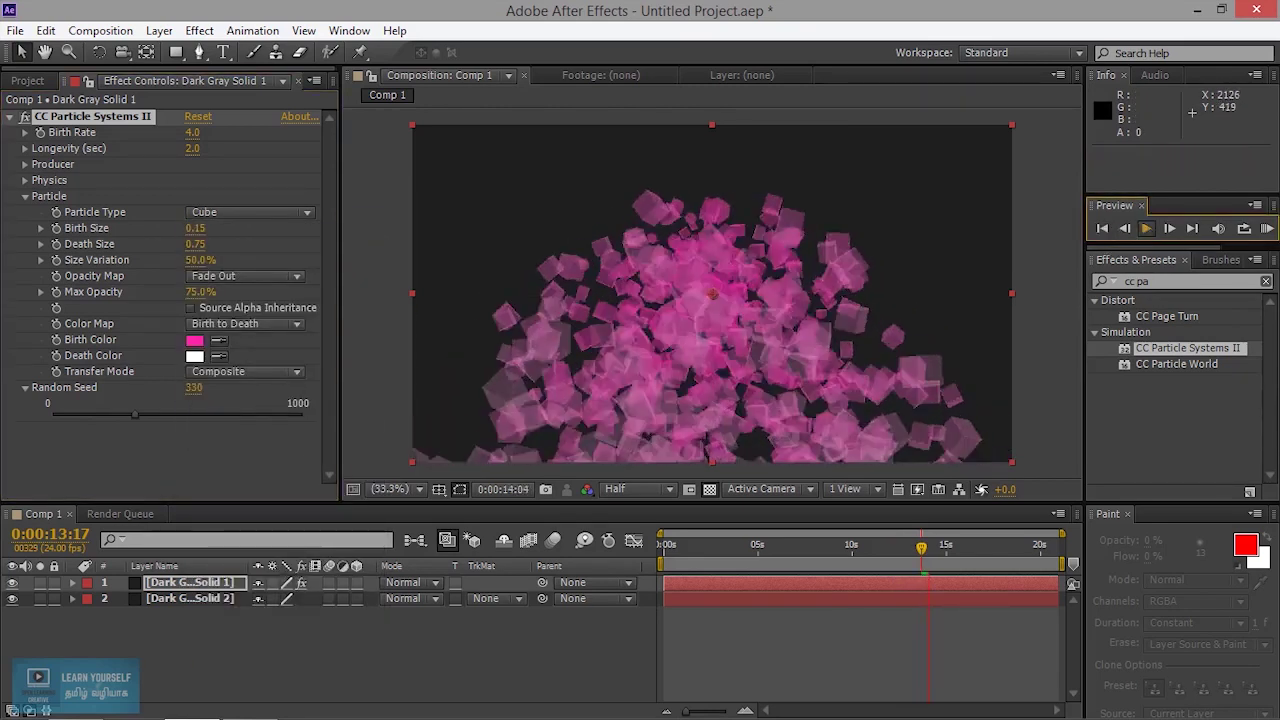
{"action": "key", "text": "space"}
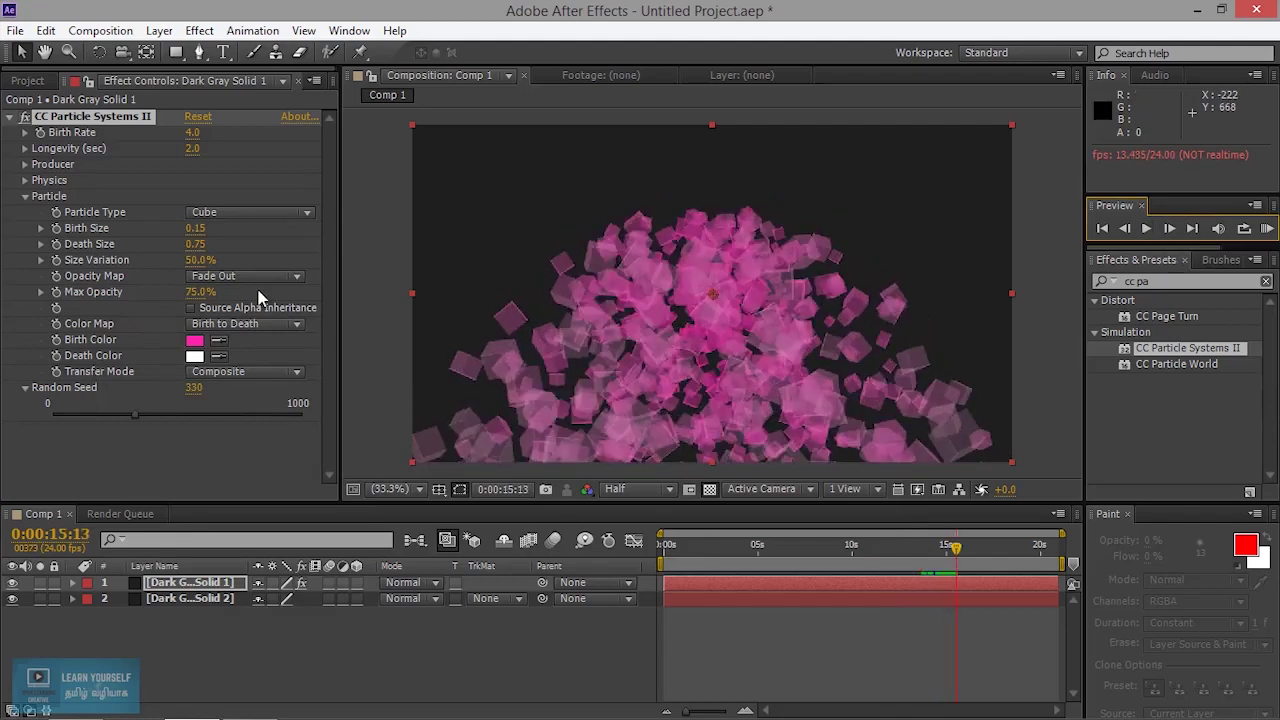
{"action": "left_click", "coordinate": [250, 213]}
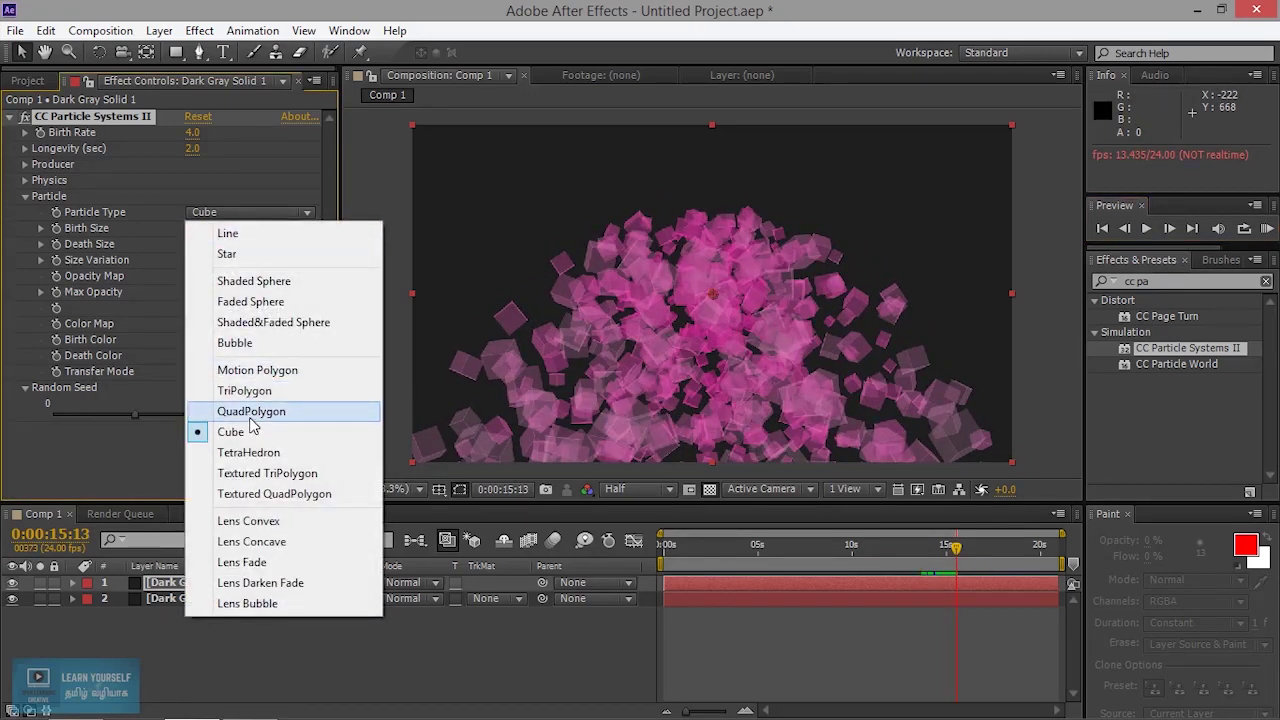
{"action": "left_click", "coordinate": [250, 415]}
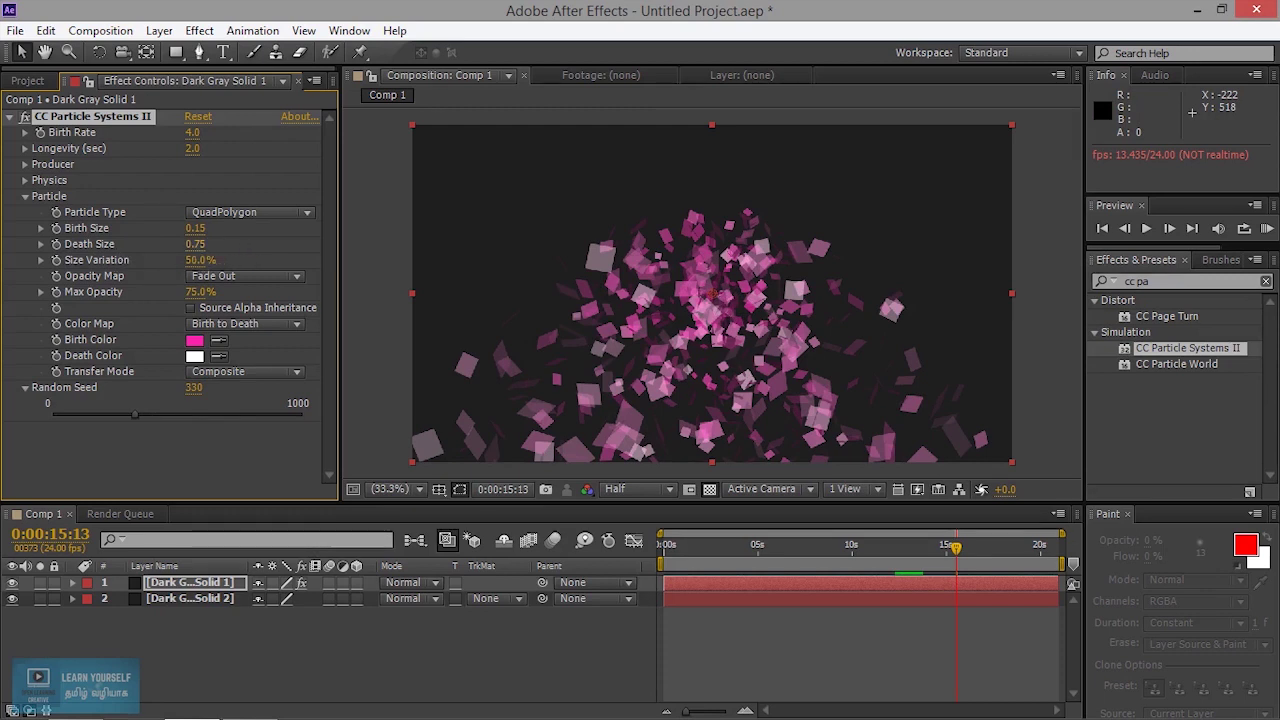
{"action": "left_click_drag", "start_coordinate": [195, 244], "coordinate": [207, 244]}
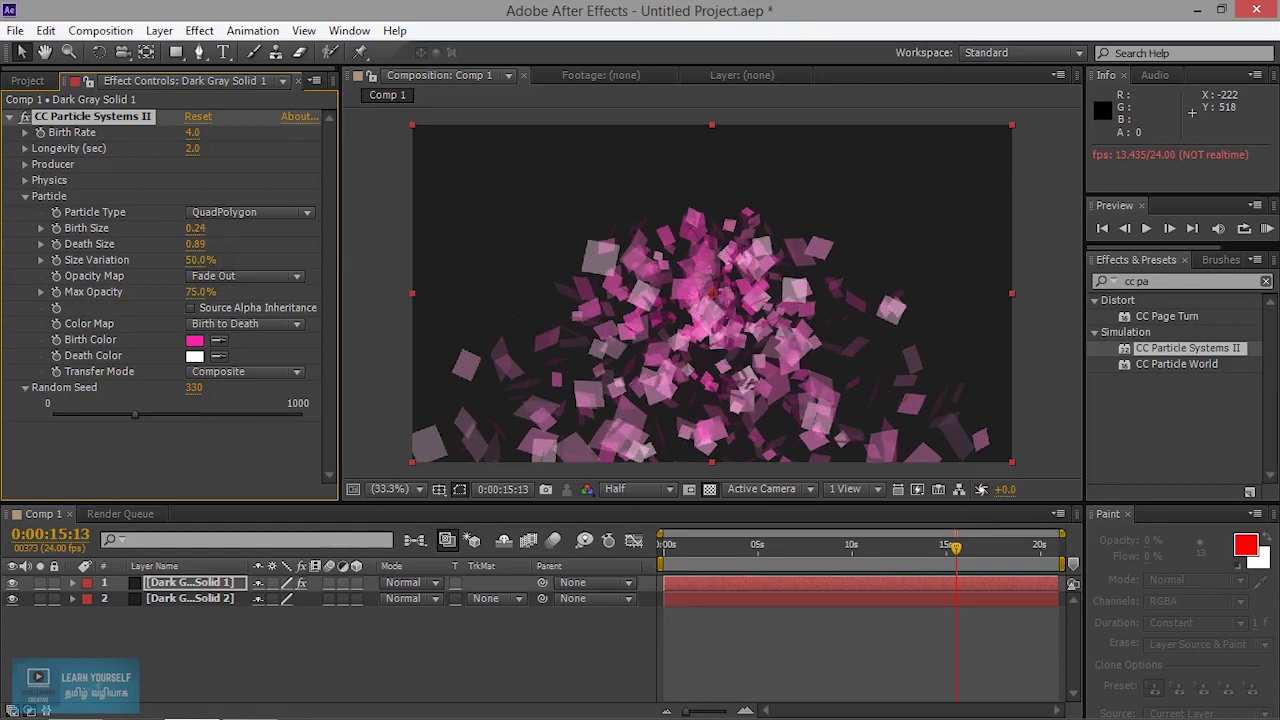
- Lower Birth Size to 0.08, preview, then raise it back to about 0.16
{"action": "left_click_drag", "start_coordinate": [195, 228], "coordinate": [188, 228]}
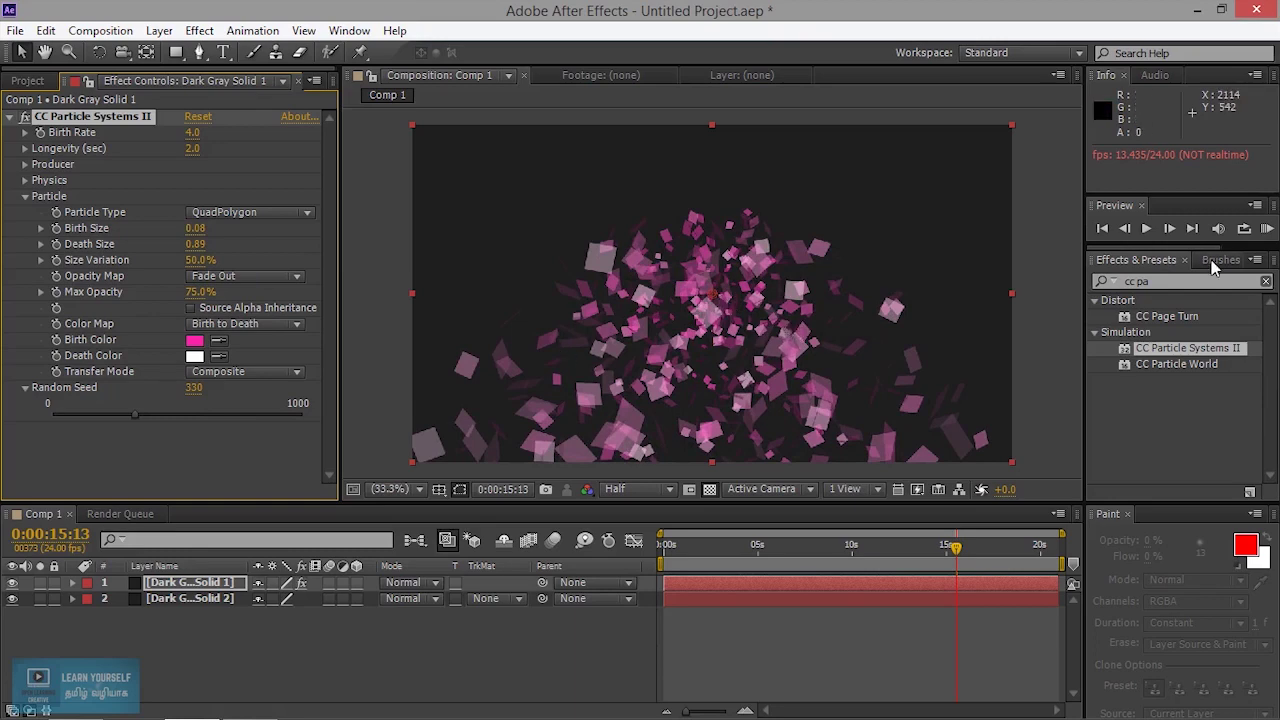
{"action": "left_click", "coordinate": [1147, 229]}
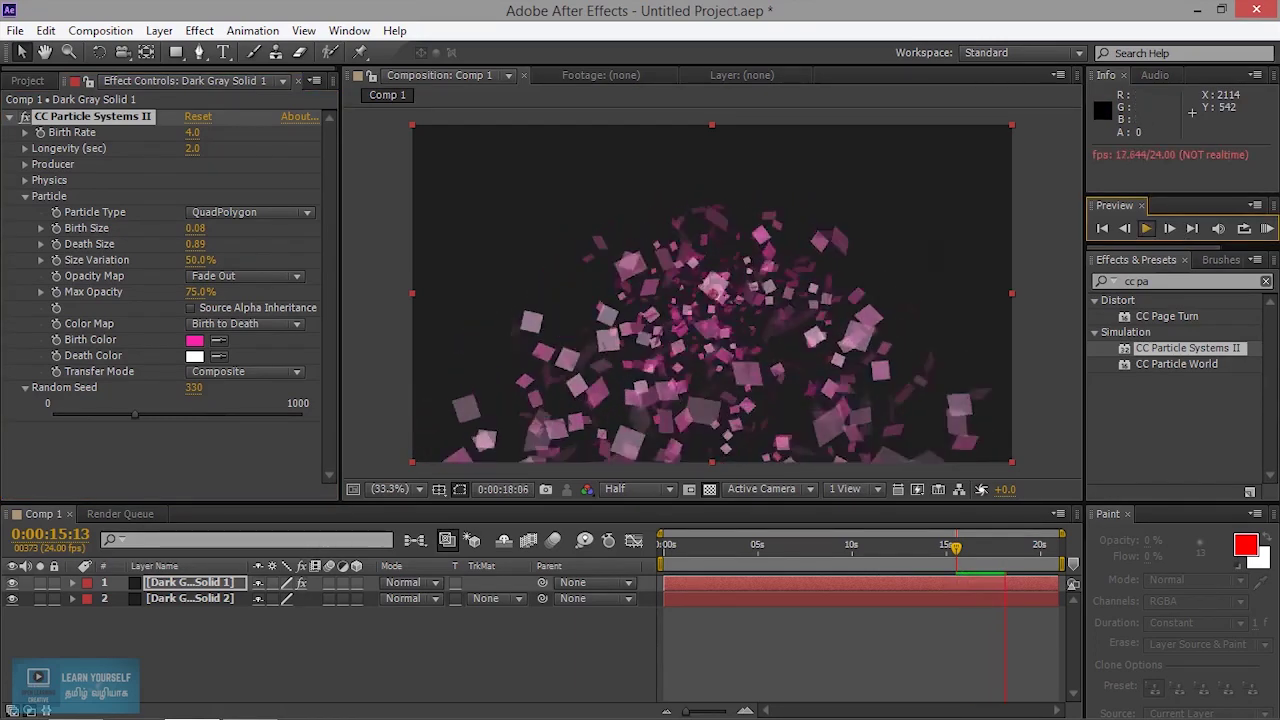
{"action": "left_click", "coordinate": [1147, 229]}
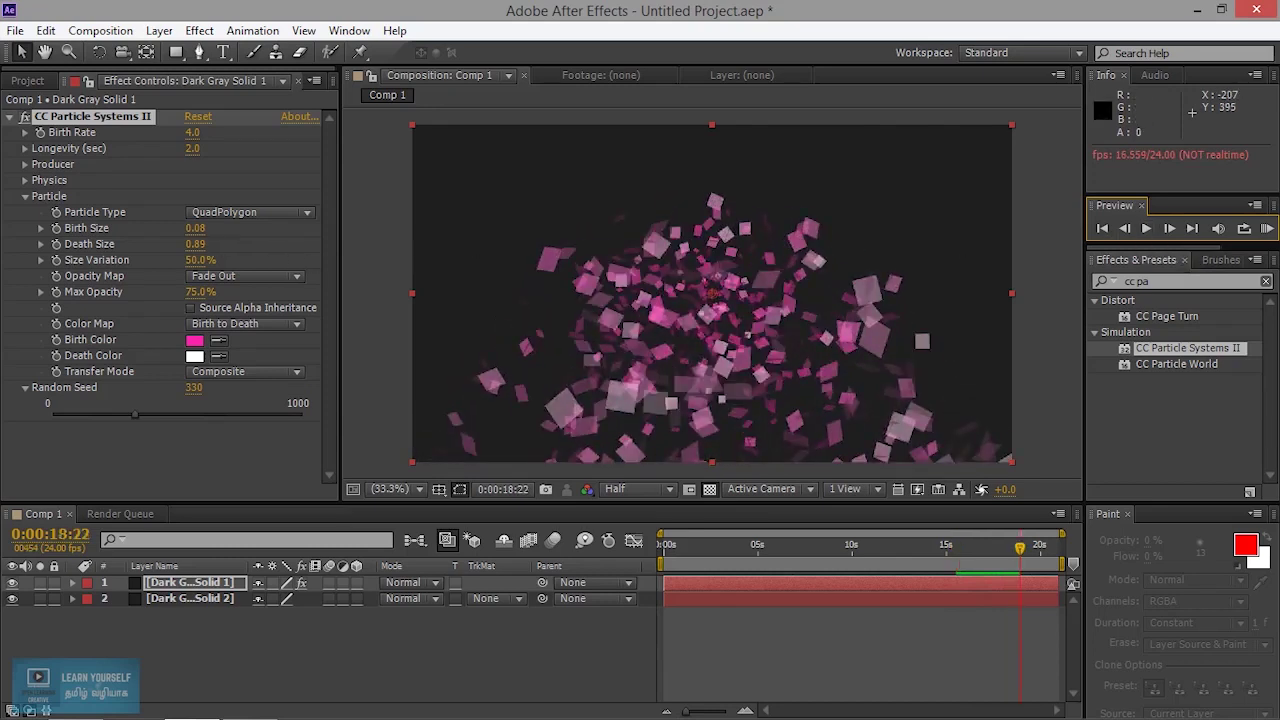
{"action": "left_click_drag", "start_coordinate": [195, 228], "coordinate": [205, 228]}
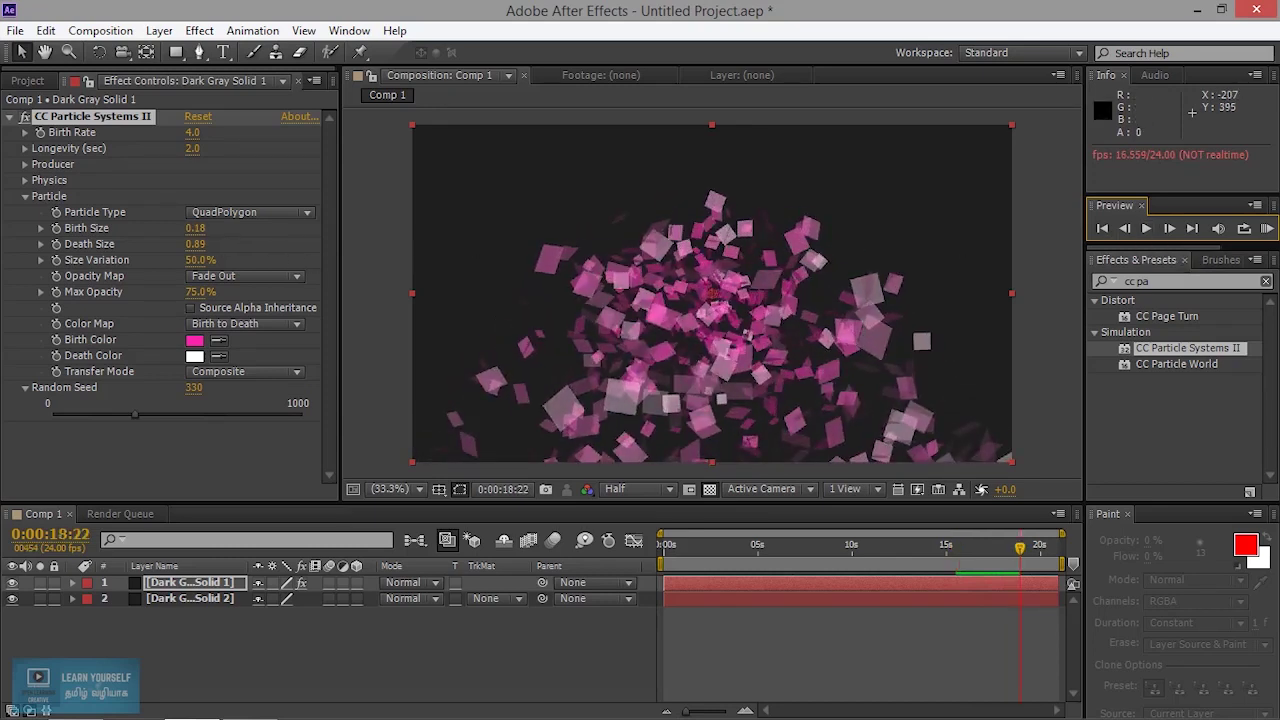
{"action": "left_click", "coordinate": [208, 237]}
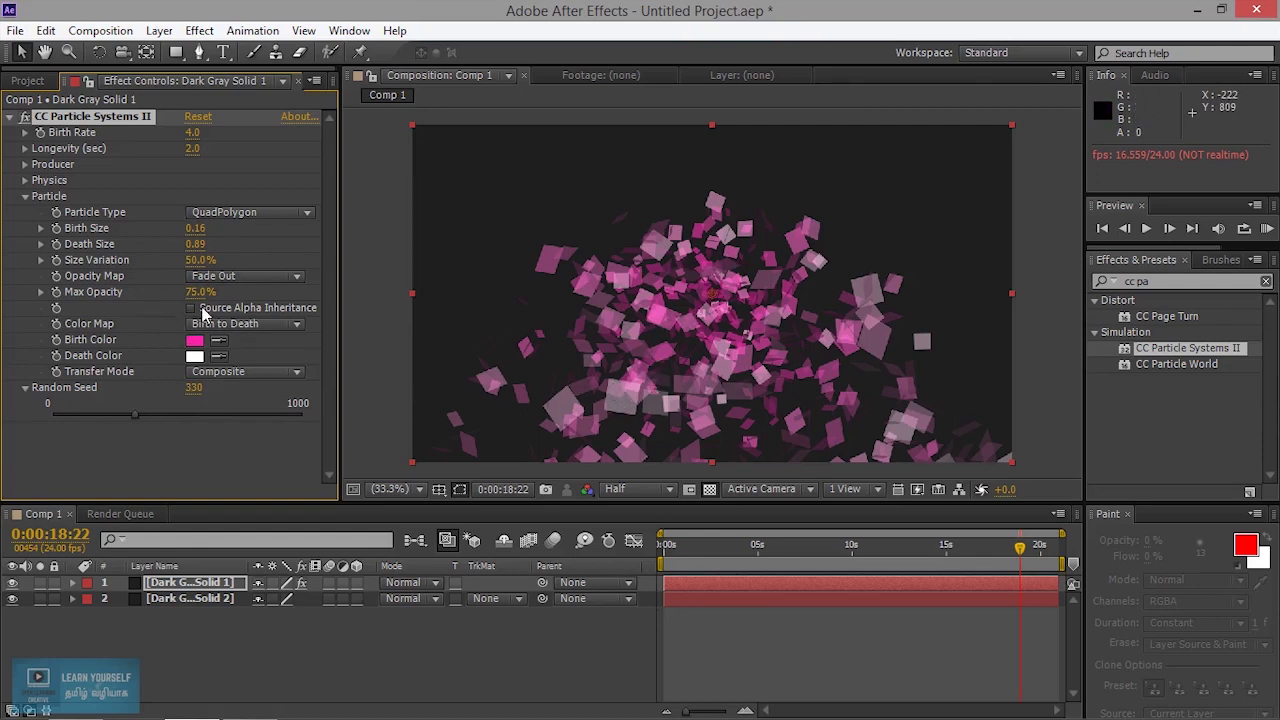
{"action": "left_click", "coordinate": [271, 281]}
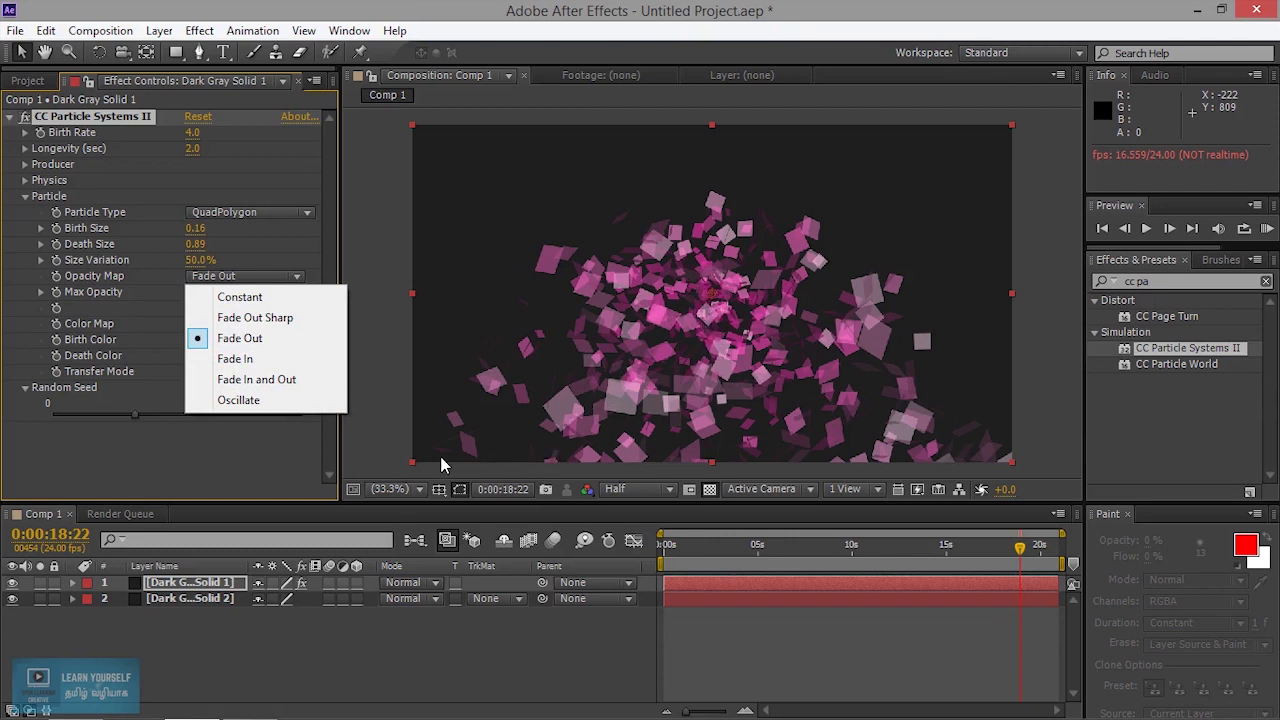
- Set the particles' Opacity Map to Fade In and preview it
{"action": "left_click", "coordinate": [245, 359]}
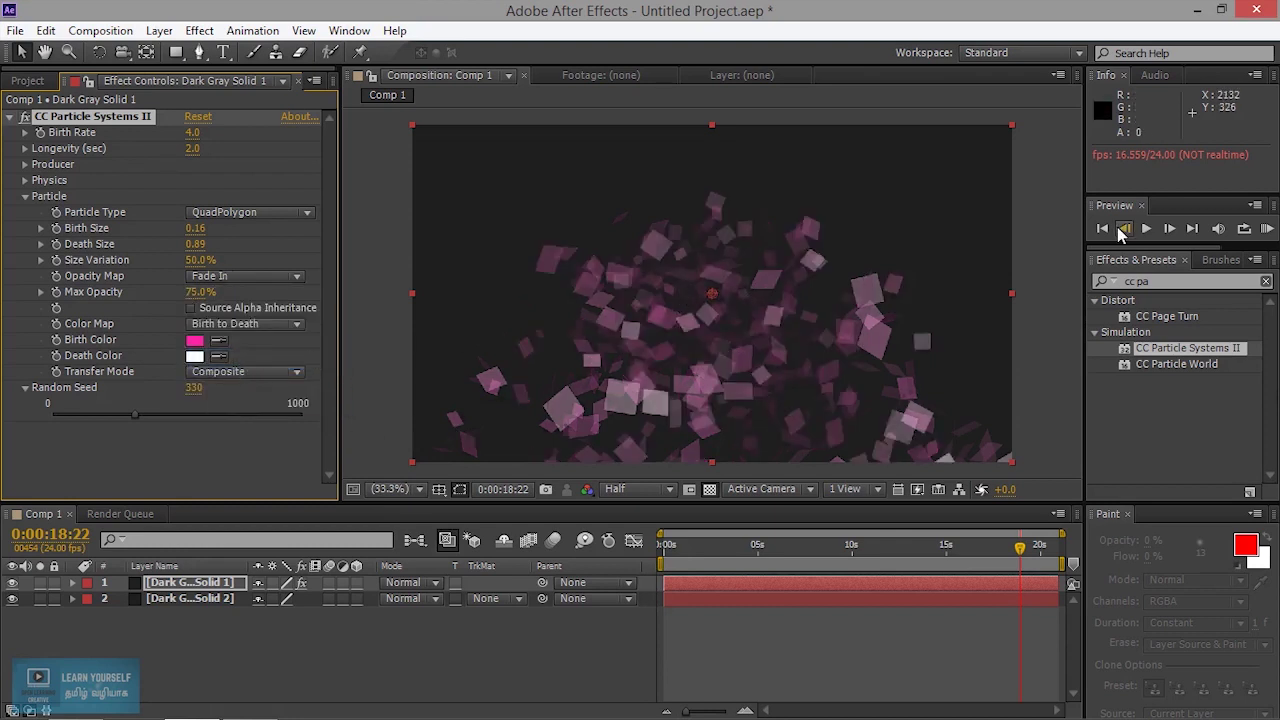
{"action": "left_click", "coordinate": [1146, 228]}
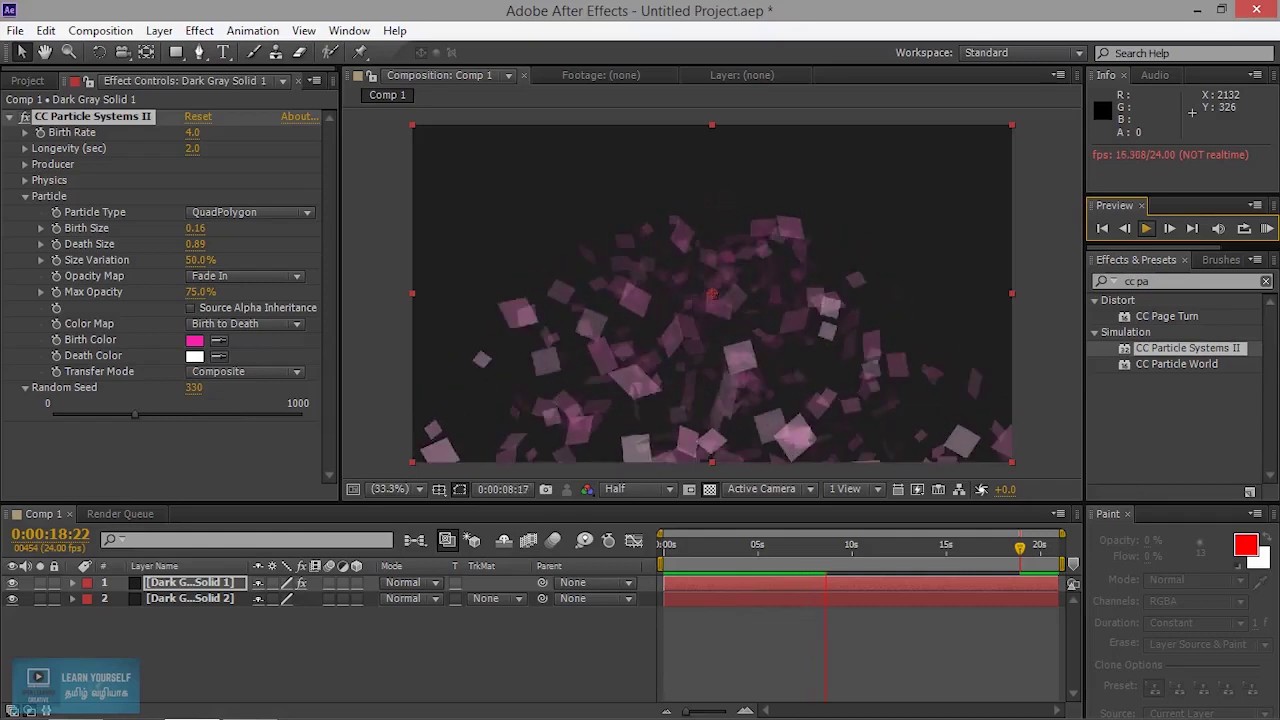
{"action": "key", "text": "space"}
- Change Opacity Map to Oscillate and preview the flickering pink squares
{"action": "left_click", "coordinate": [245, 275]}
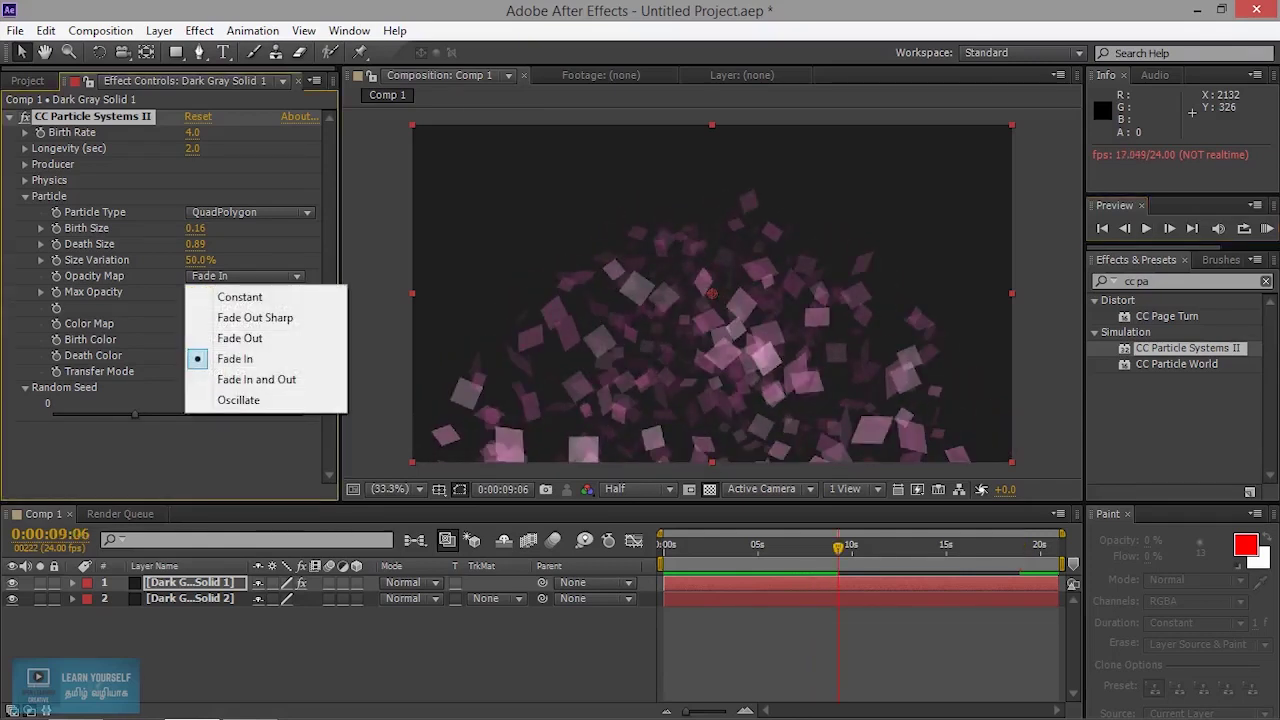
{"action": "left_click", "coordinate": [270, 400]}
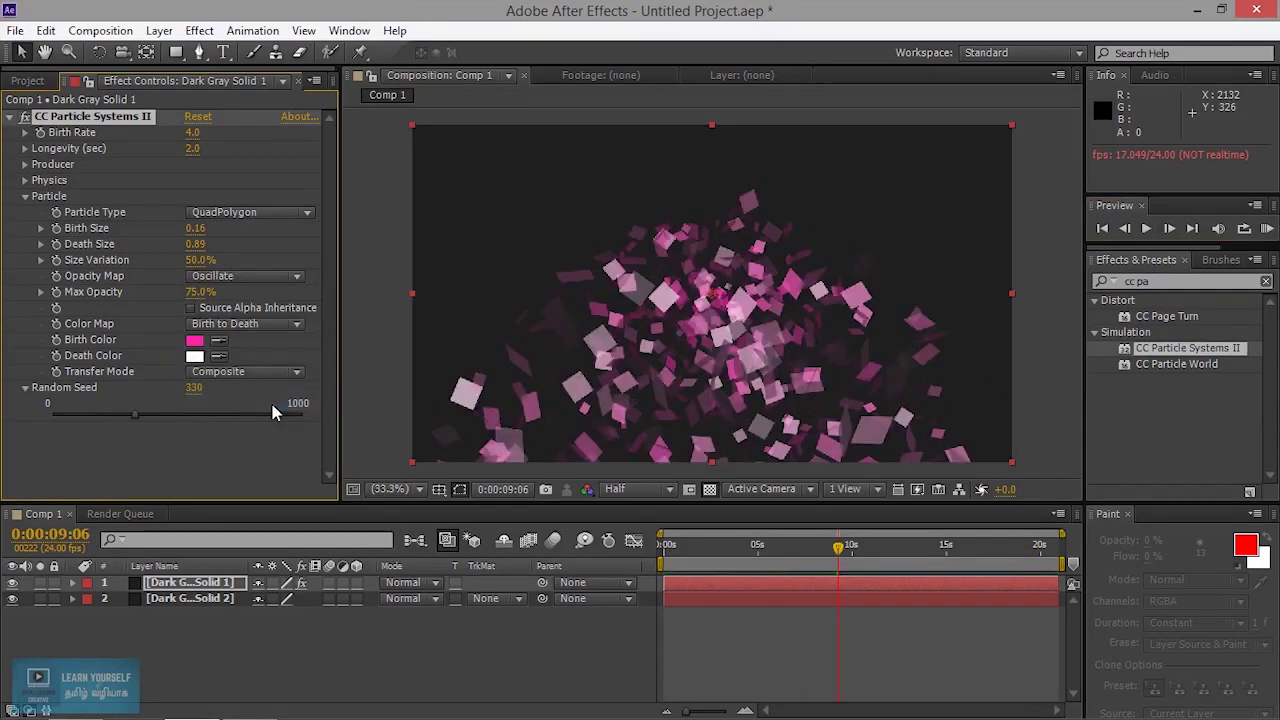
{"action": "left_click", "coordinate": [1148, 229]}
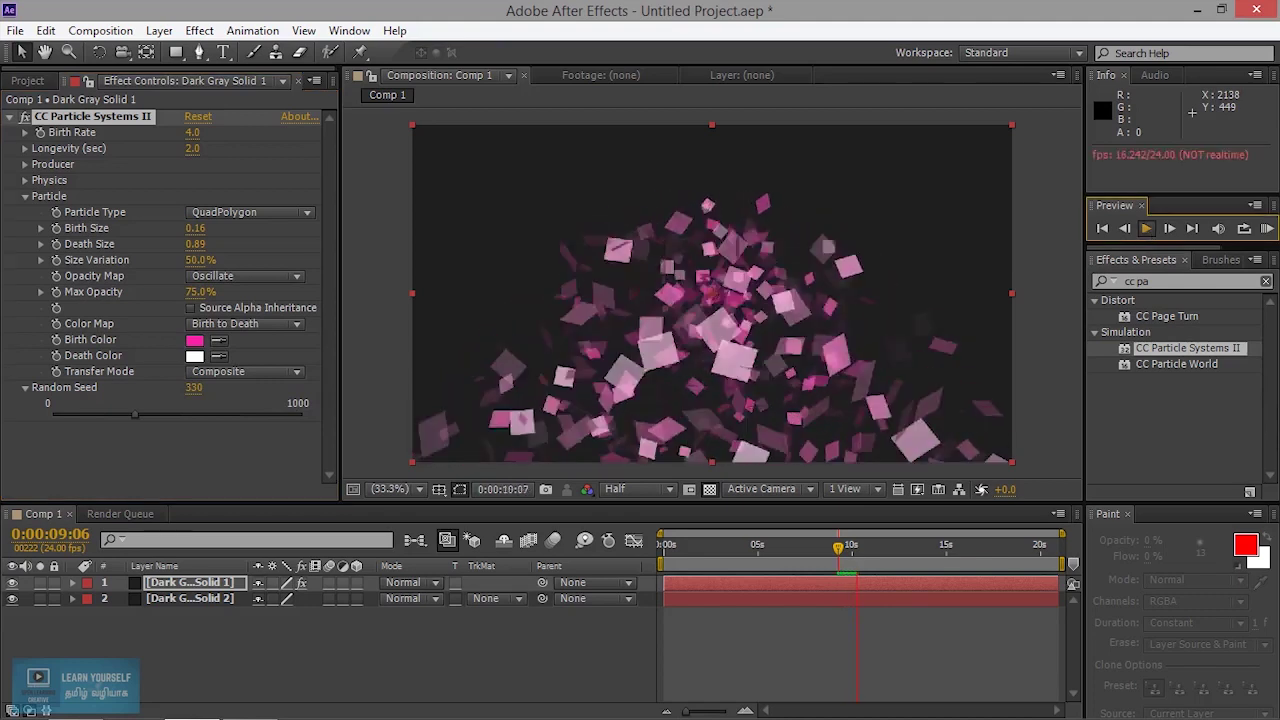
{"action": "key", "text": "space"}
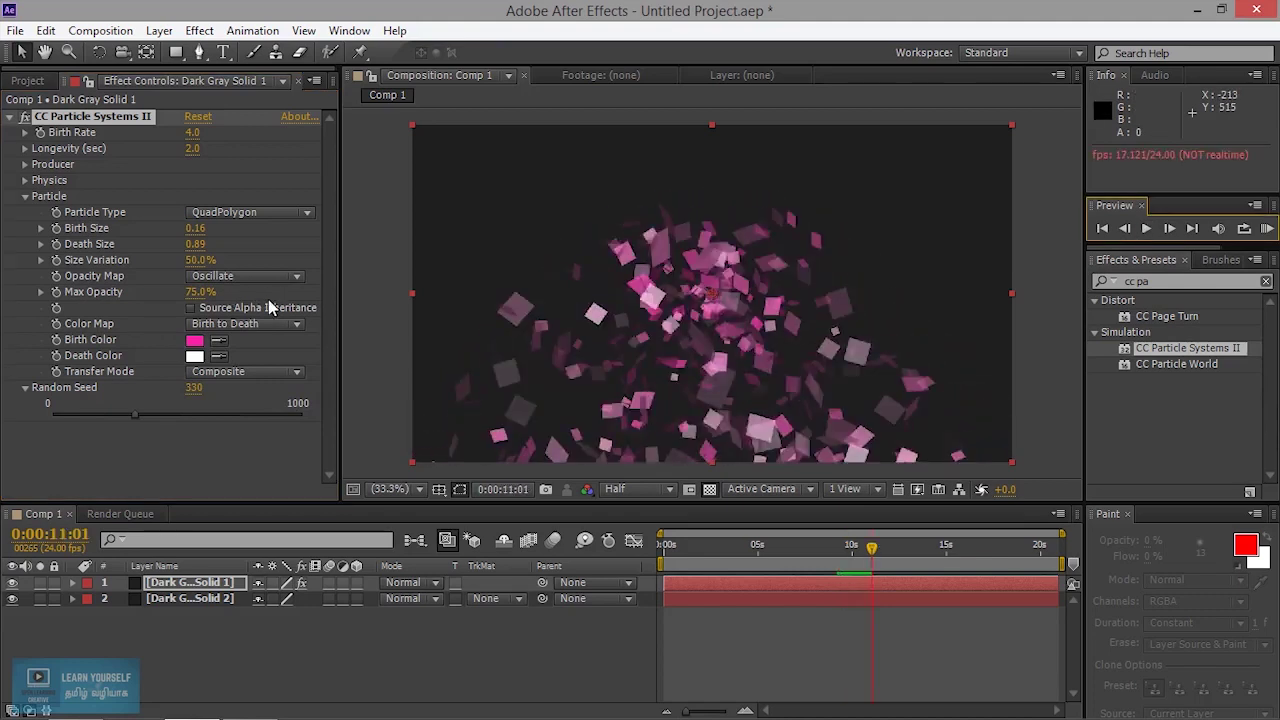
{"action": "left_click", "coordinate": [334, 237]}
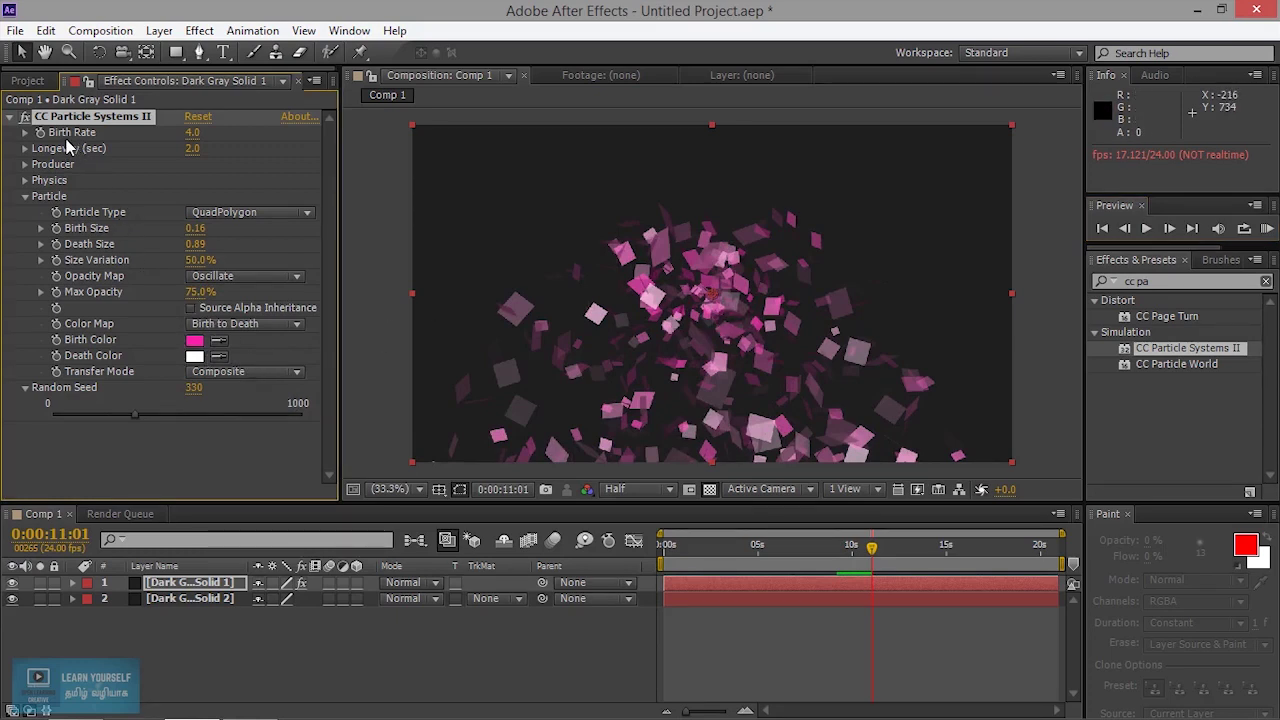
- Lower Birth Rate from 4.0 to 1.7 and move the emitter higher, previewing each change
{"action": "left_click", "coordinate": [26, 133]}
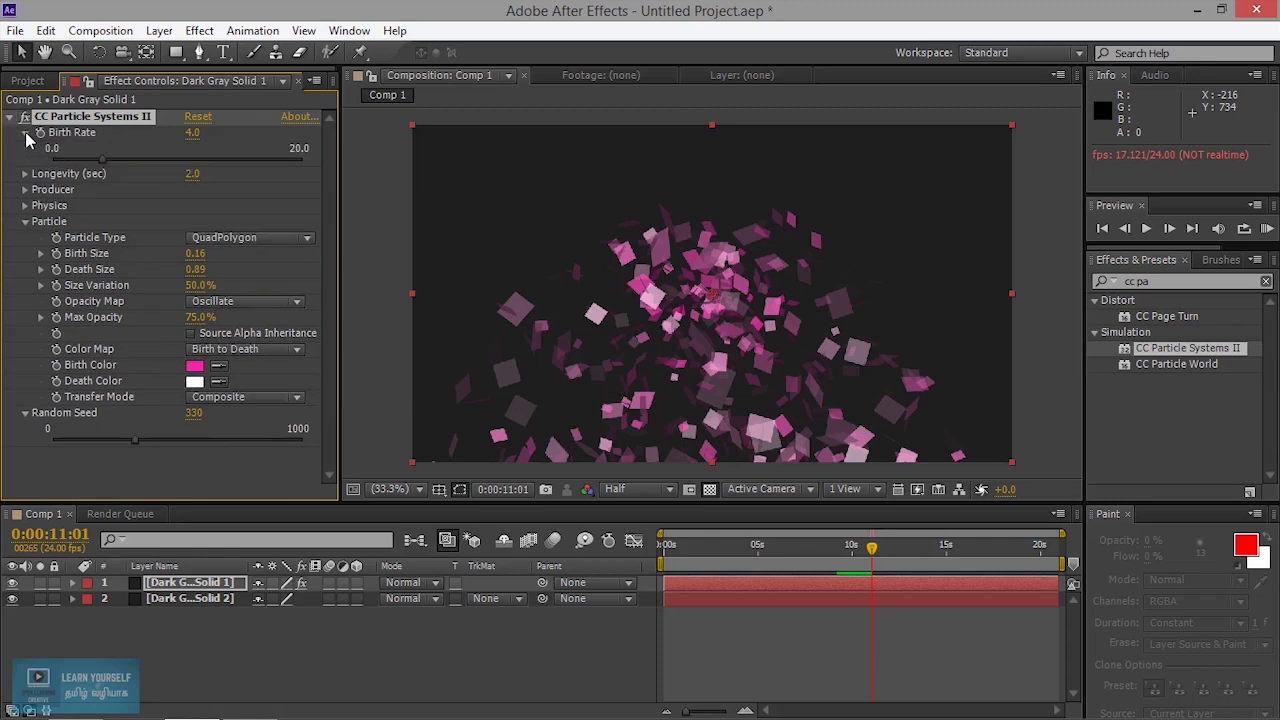
{"action": "left_click", "coordinate": [25, 133]}
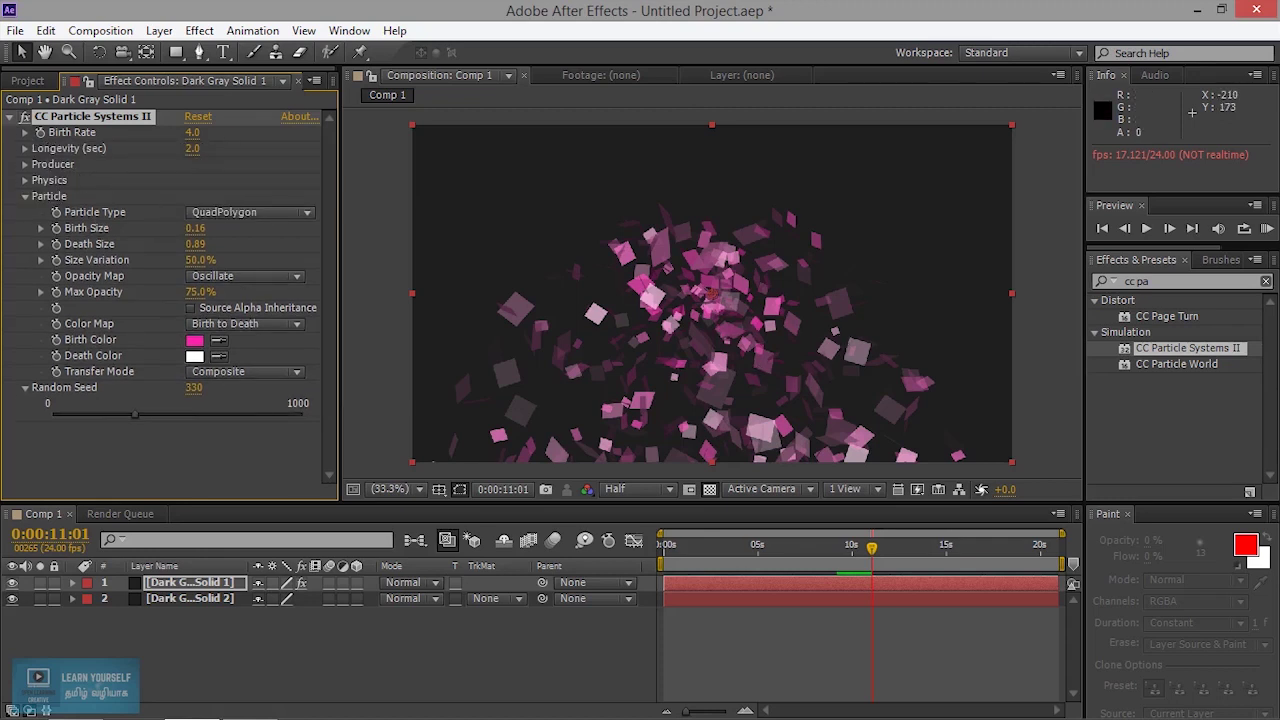
{"action": "left_click_drag", "start_coordinate": [192, 132], "coordinate": [170, 132]}
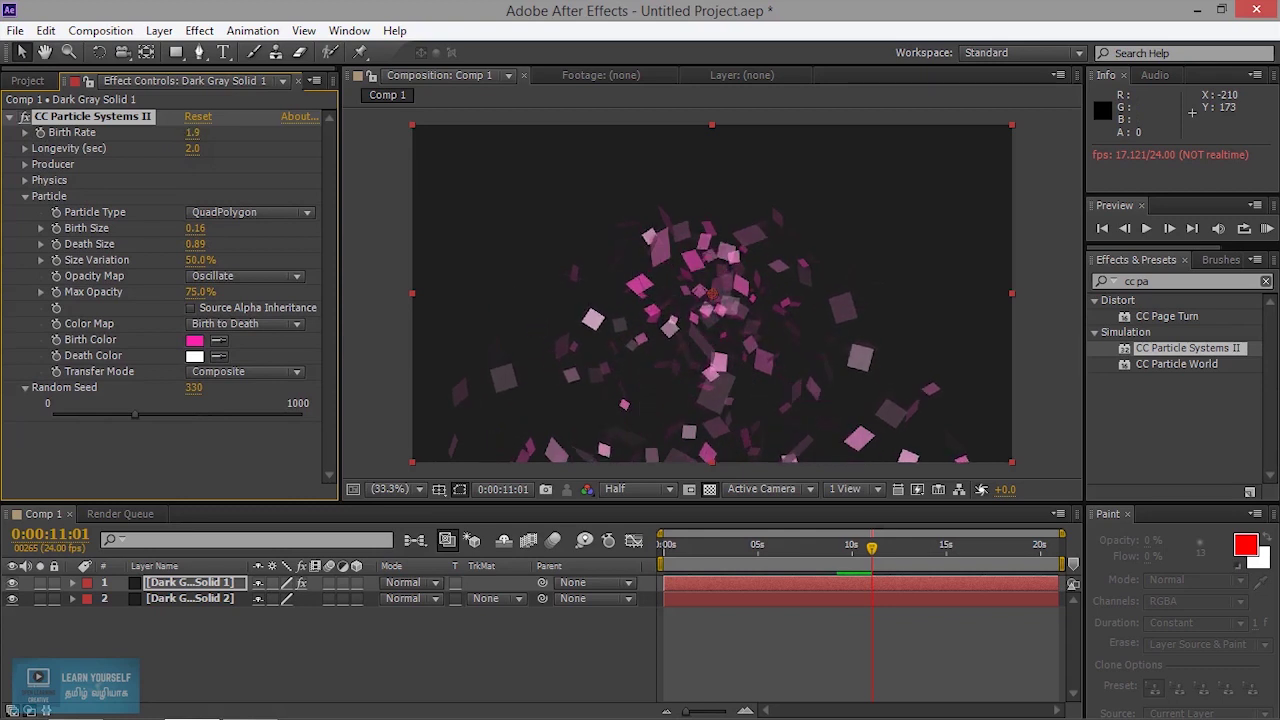
{"action": "left_click", "coordinate": [1152, 232]}
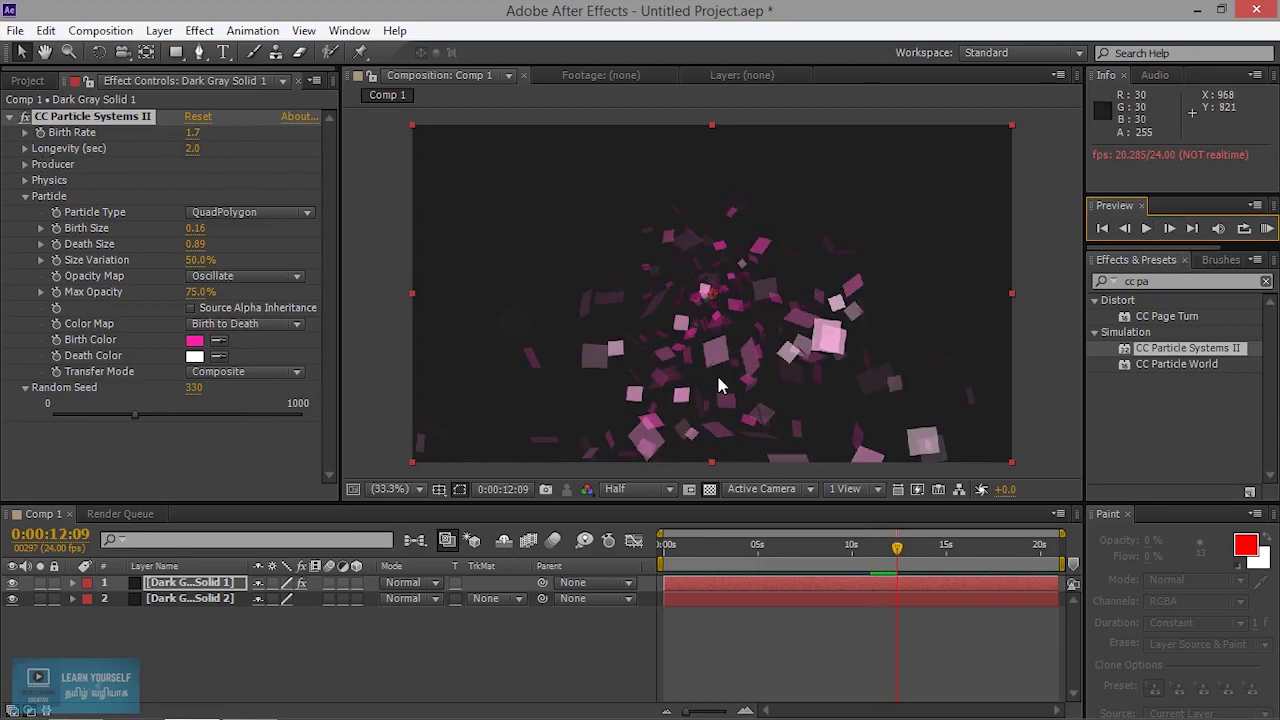
{"action": "left_click_drag", "start_coordinate": [713, 296], "coordinate": [707, 179]}
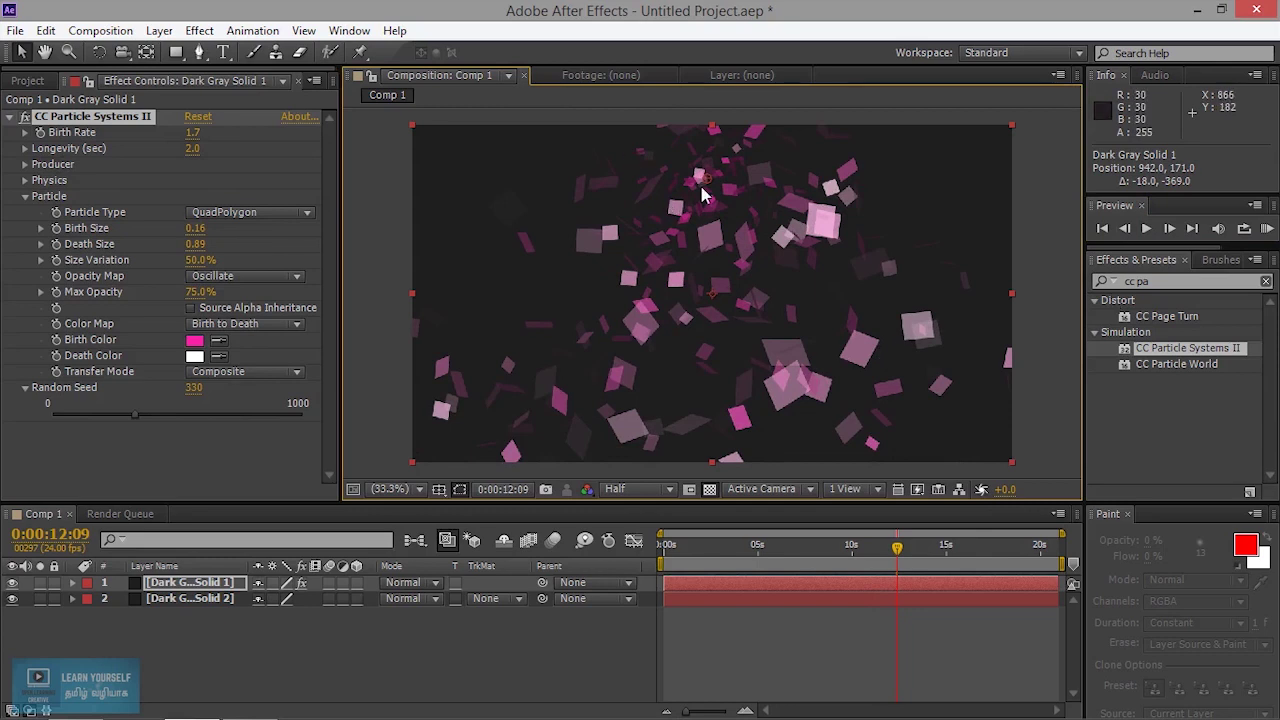
{"action": "left_click", "coordinate": [1148, 229]}
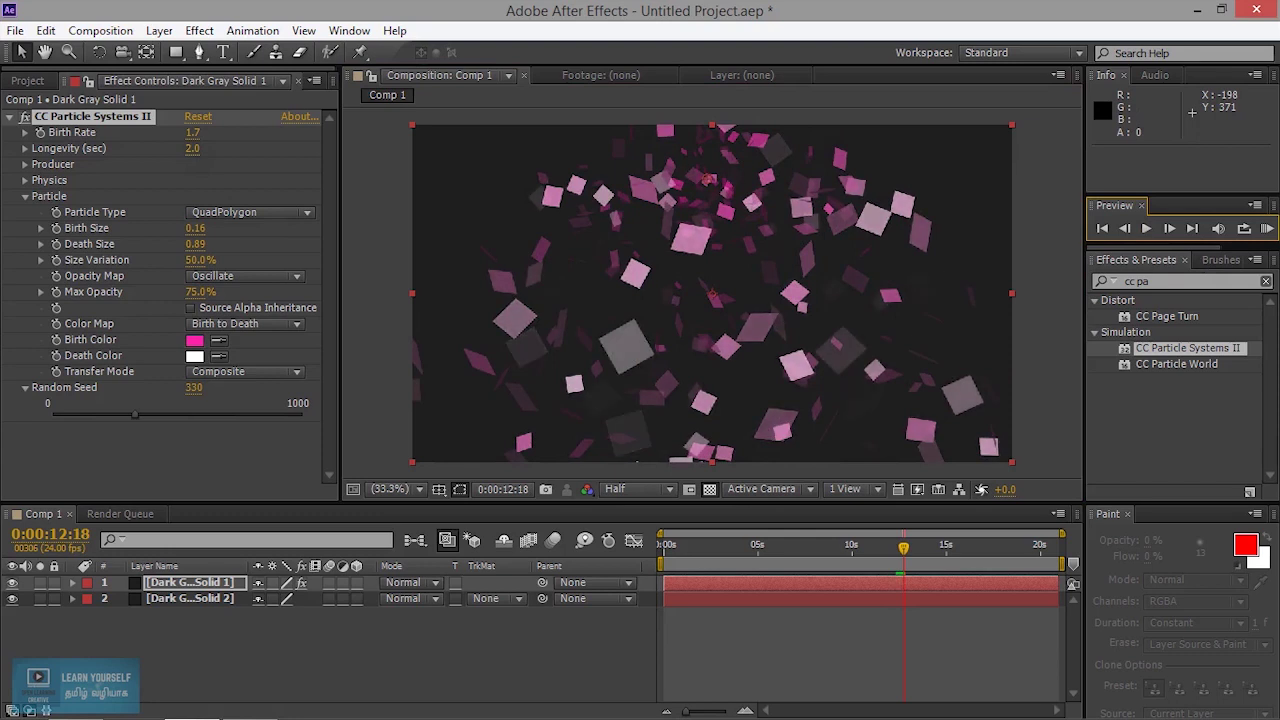
- Test shorter Longevity values, then reset Longevity to 2.0 and preview
{"action": "left_click_drag", "start_coordinate": [192, 148], "coordinate": [188, 148]}
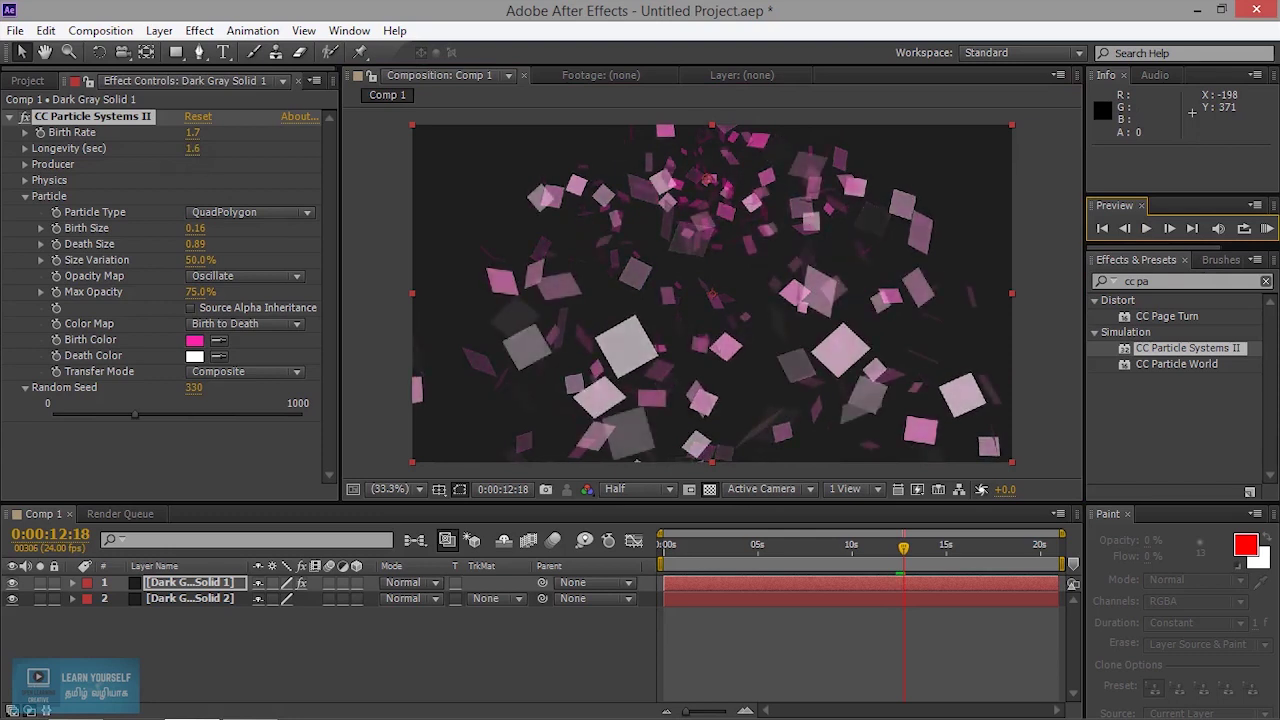
{"action": "left_click_drag", "start_coordinate": [192, 148], "coordinate": [185, 148]}
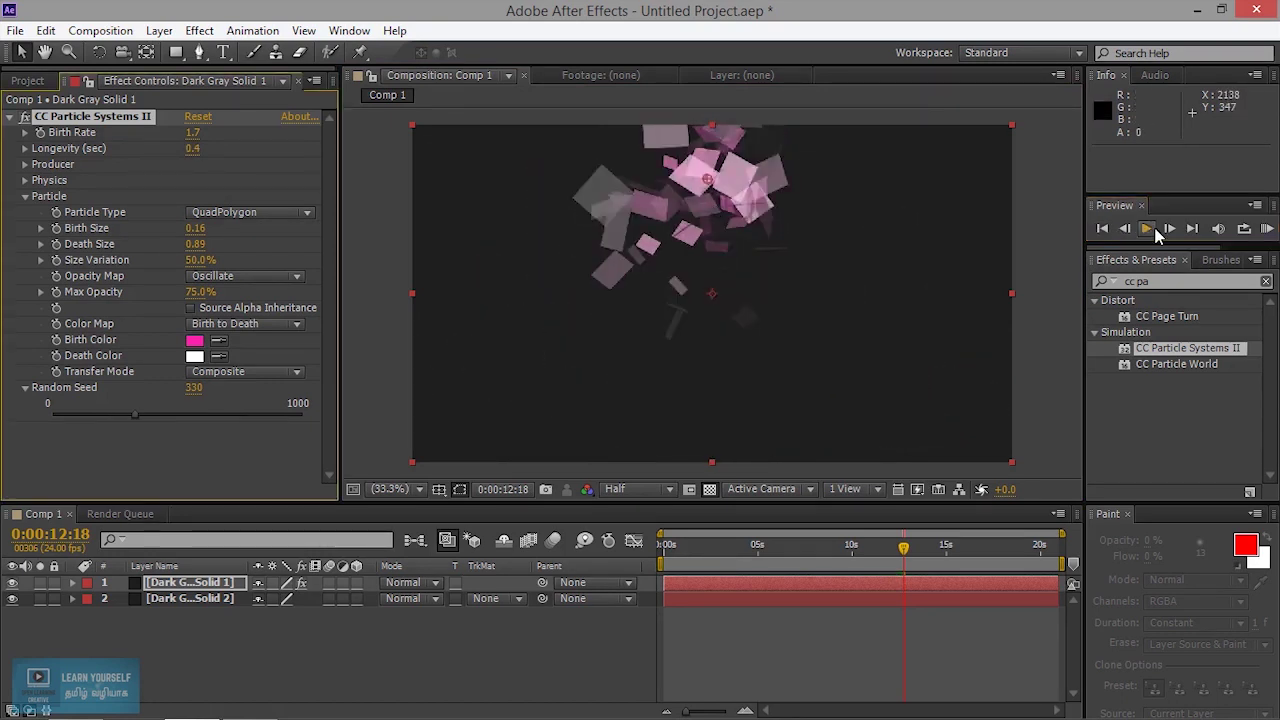
{"action": "left_click", "coordinate": [1146, 228]}
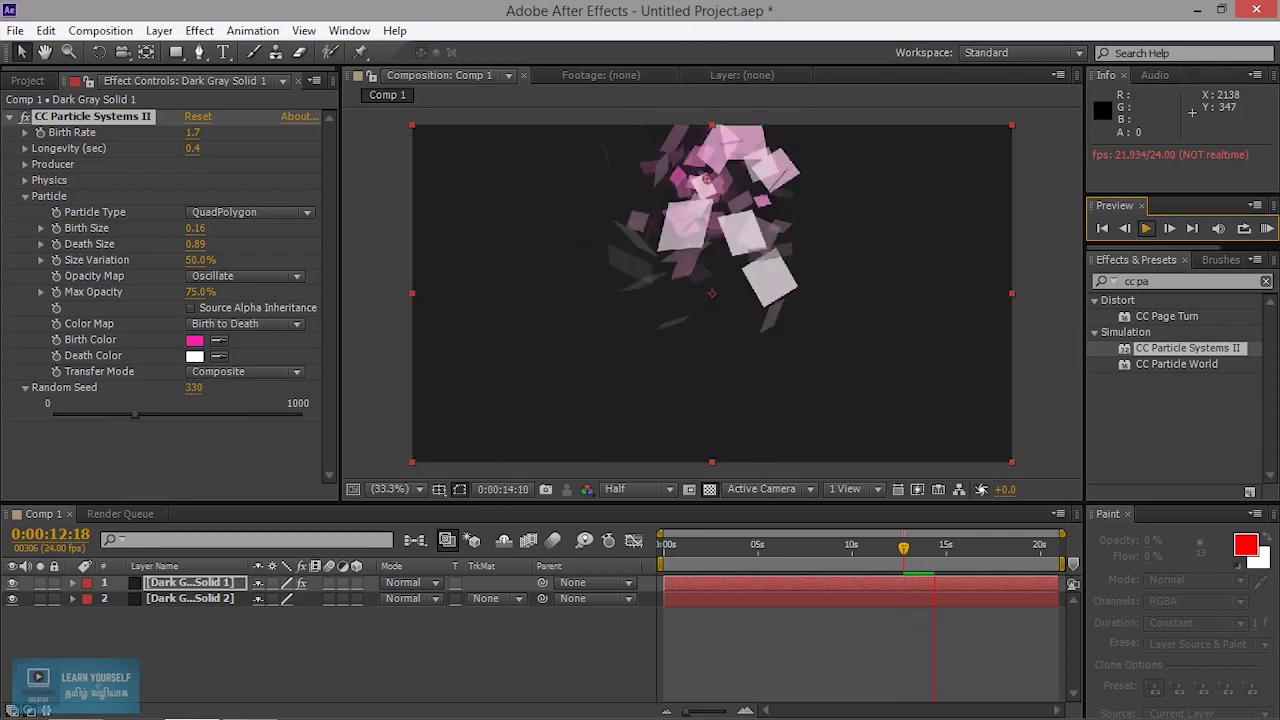
{"action": "left_click_drag", "start_coordinate": [192, 148], "coordinate": [100, 150]}
{"action": "right_click", "coordinate": [97, 150]}
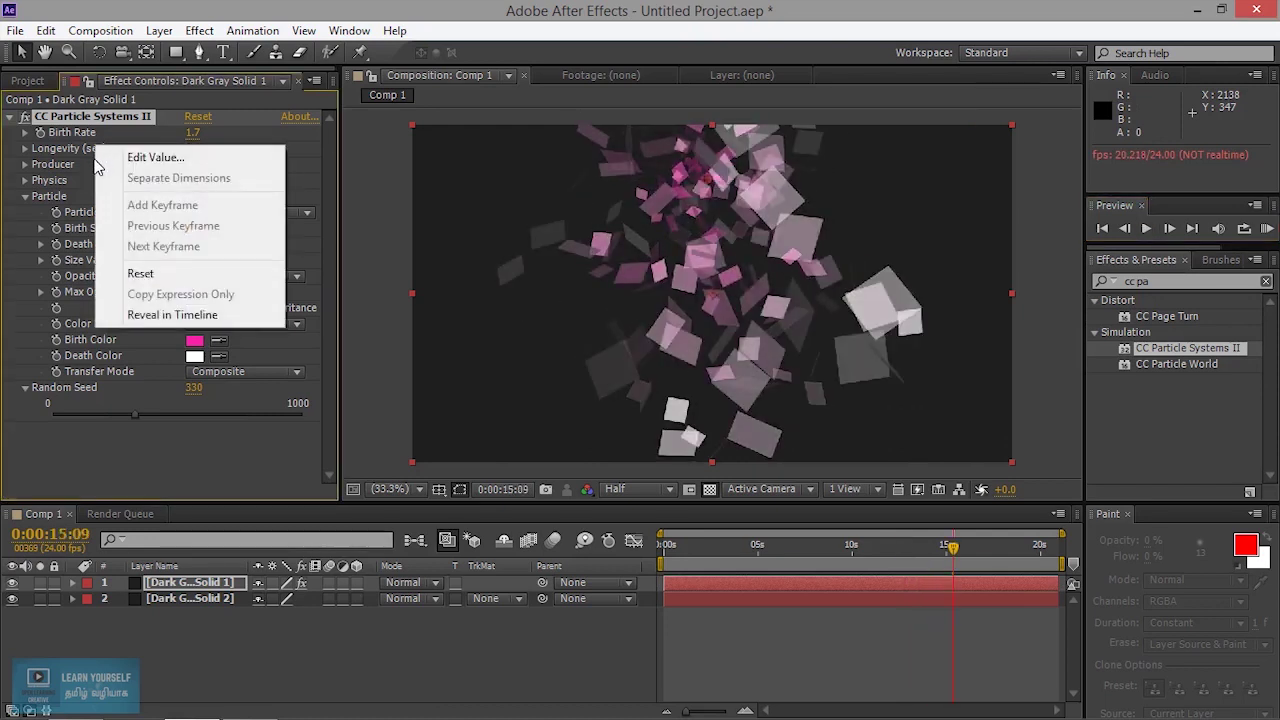
{"action": "left_click", "coordinate": [141, 272]}
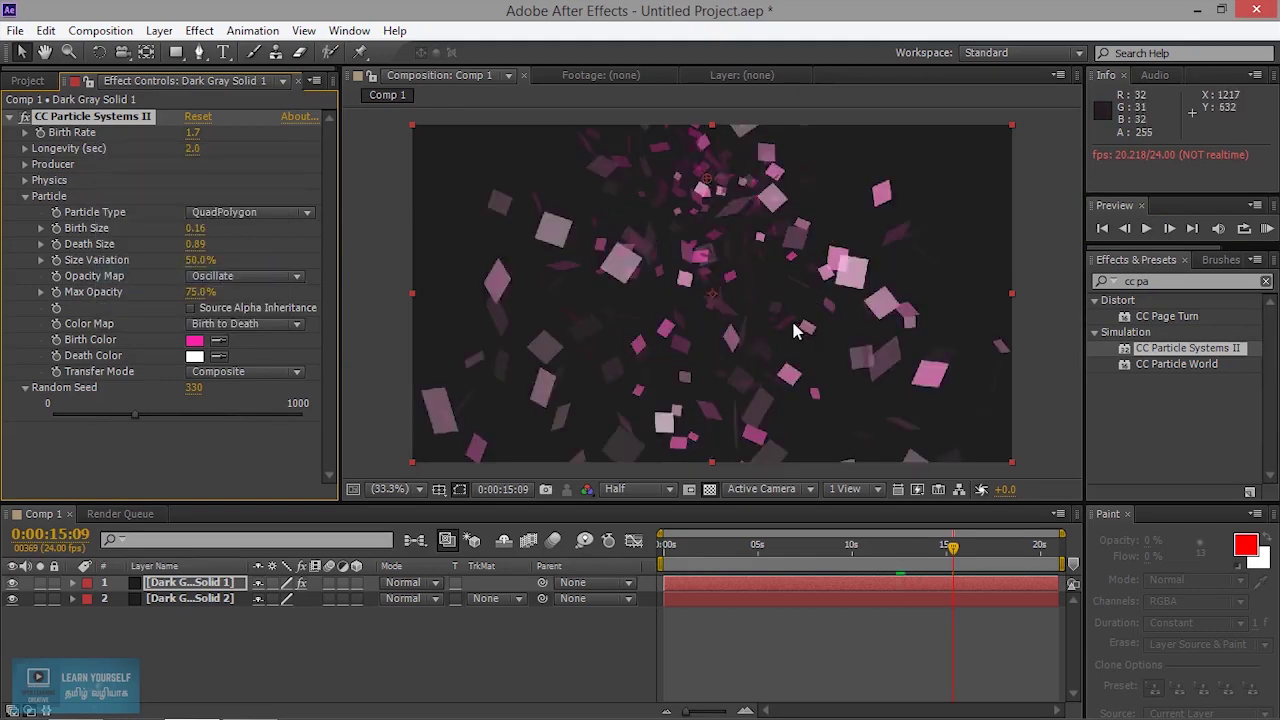
{"action": "left_click", "coordinate": [1146, 228]}
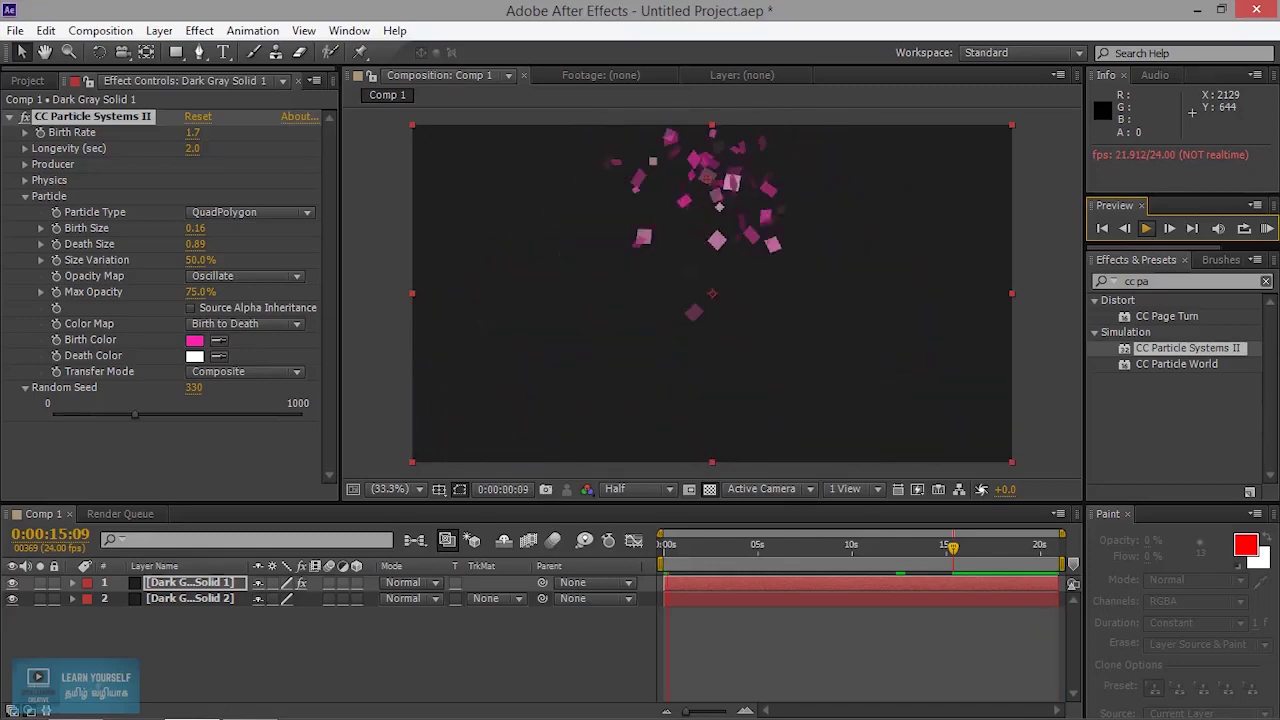
{"action": "right_click", "coordinate": [88, 155]}
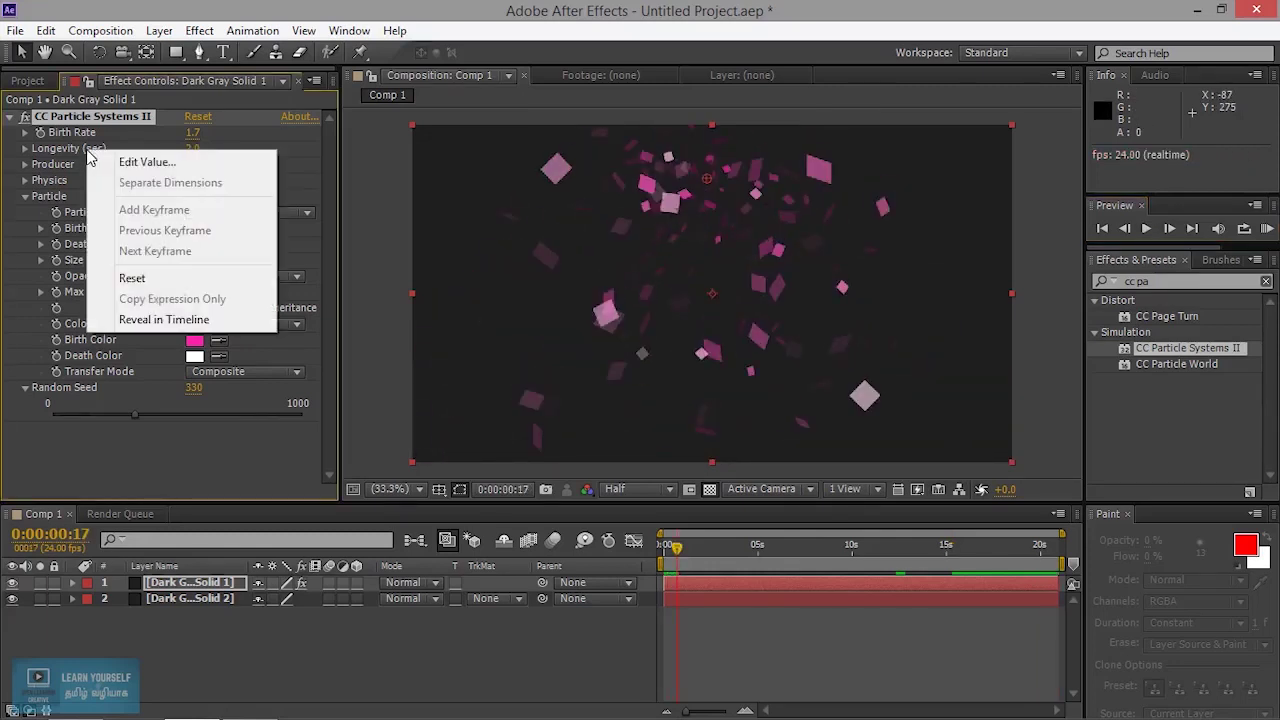
- Expand Producer and preview a wider emitter with Radius X 139 and Radius Y 129
{"action": "left_click", "coordinate": [389, 255]}
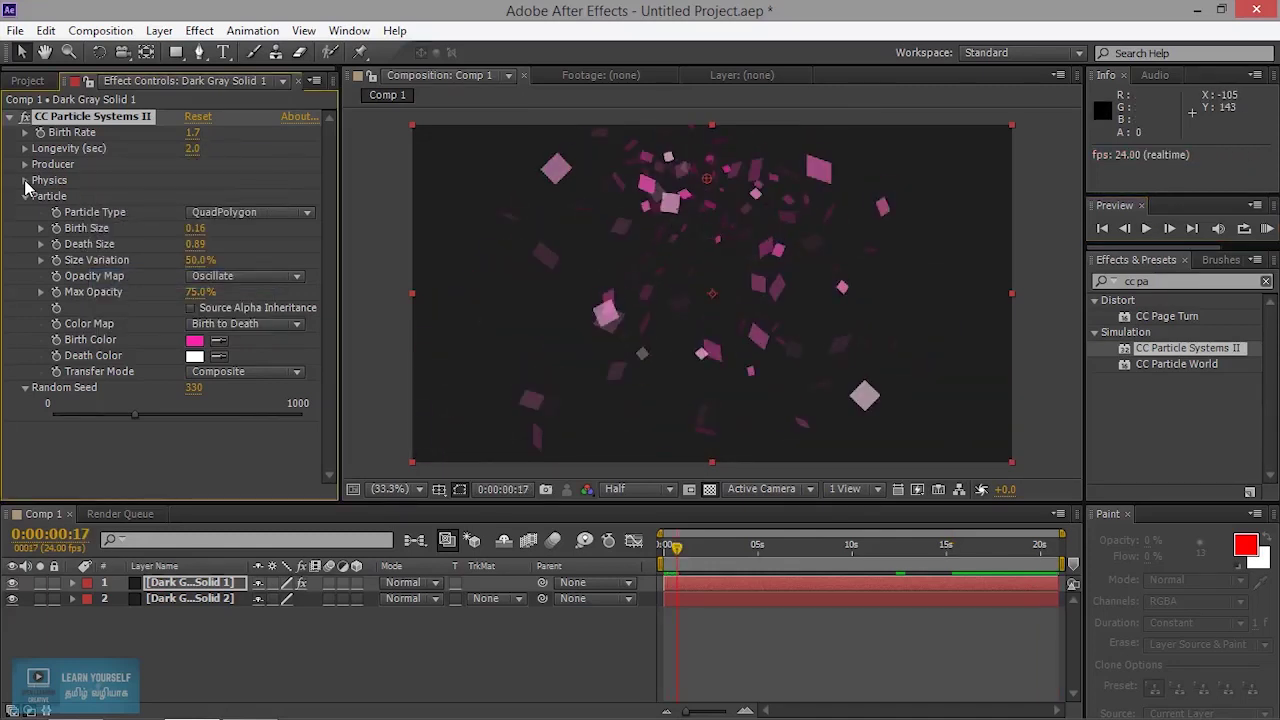
{"action": "left_click", "coordinate": [20, 172]}
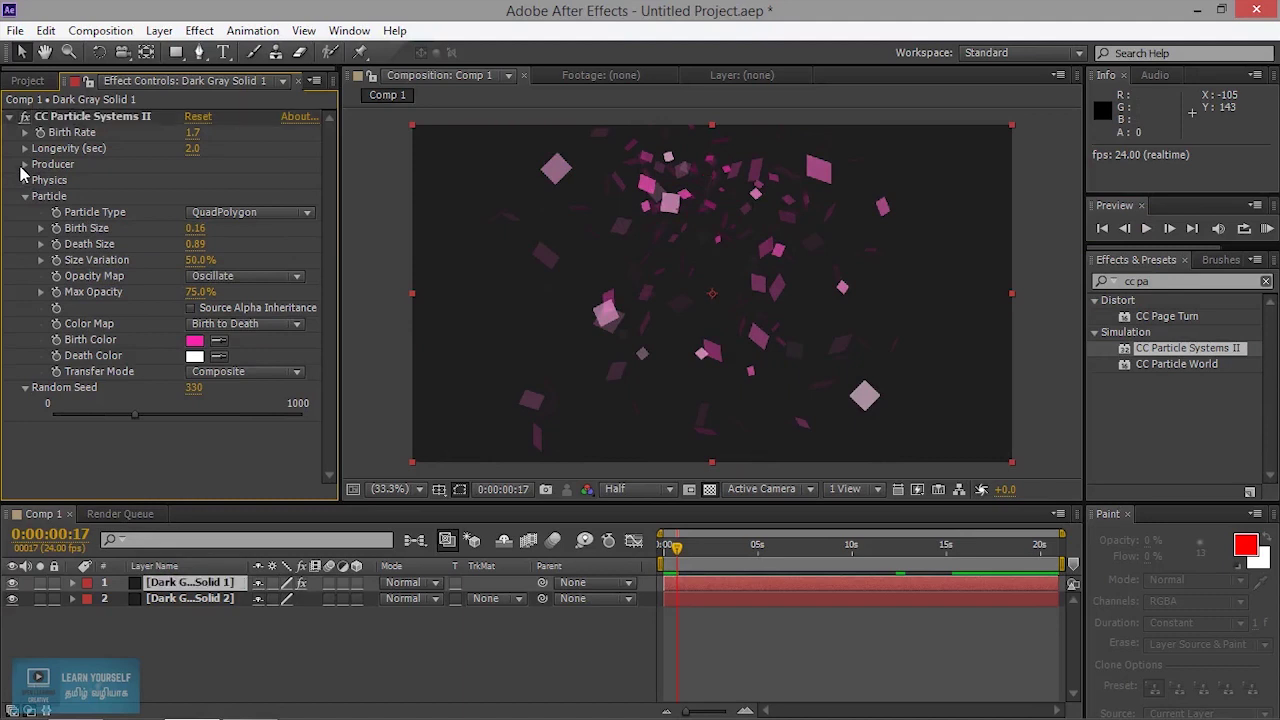
{"action": "left_click", "coordinate": [25, 165]}
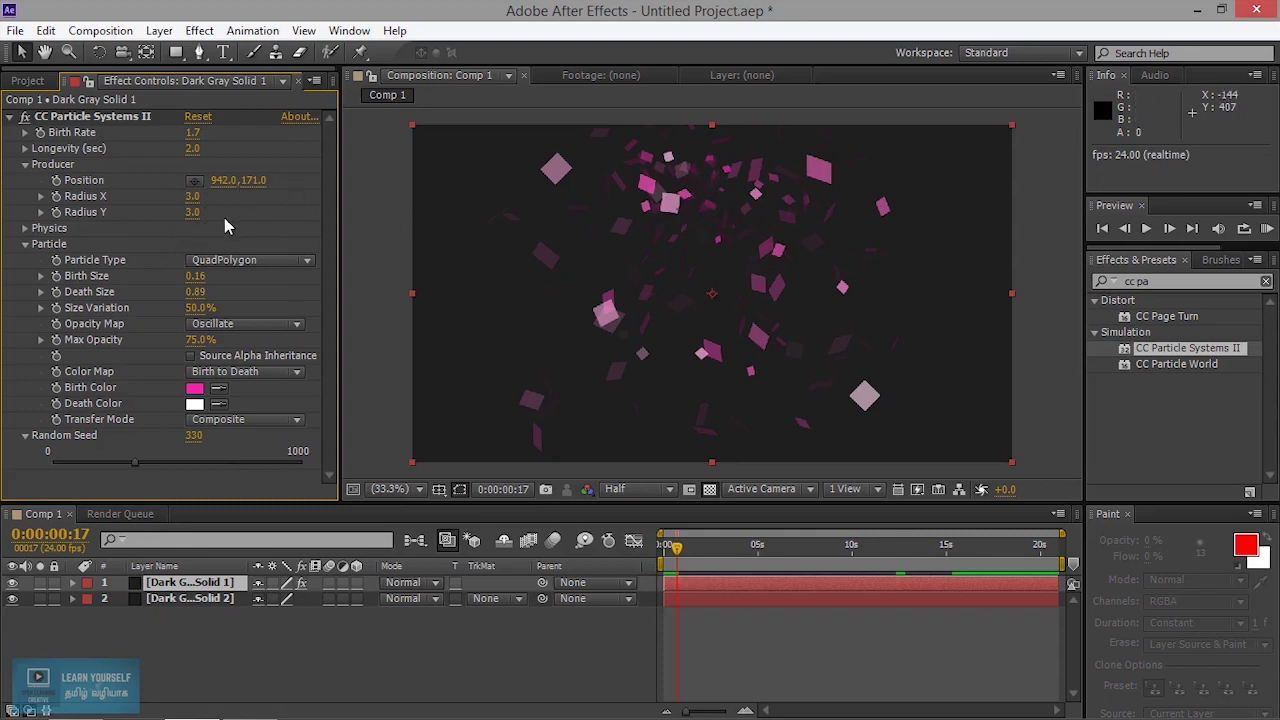
{"action": "left_click_drag", "start_coordinate": [192, 196], "coordinate": [328, 196]}
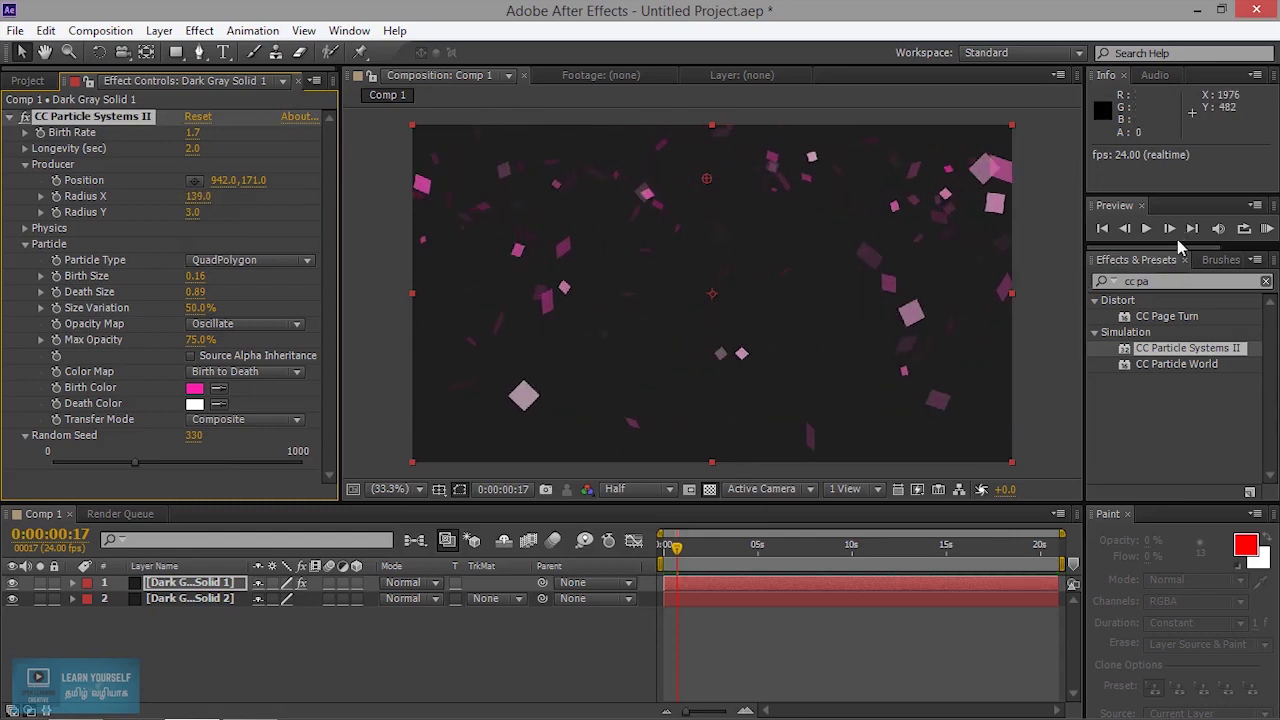
{"action": "left_click", "coordinate": [1146, 228]}
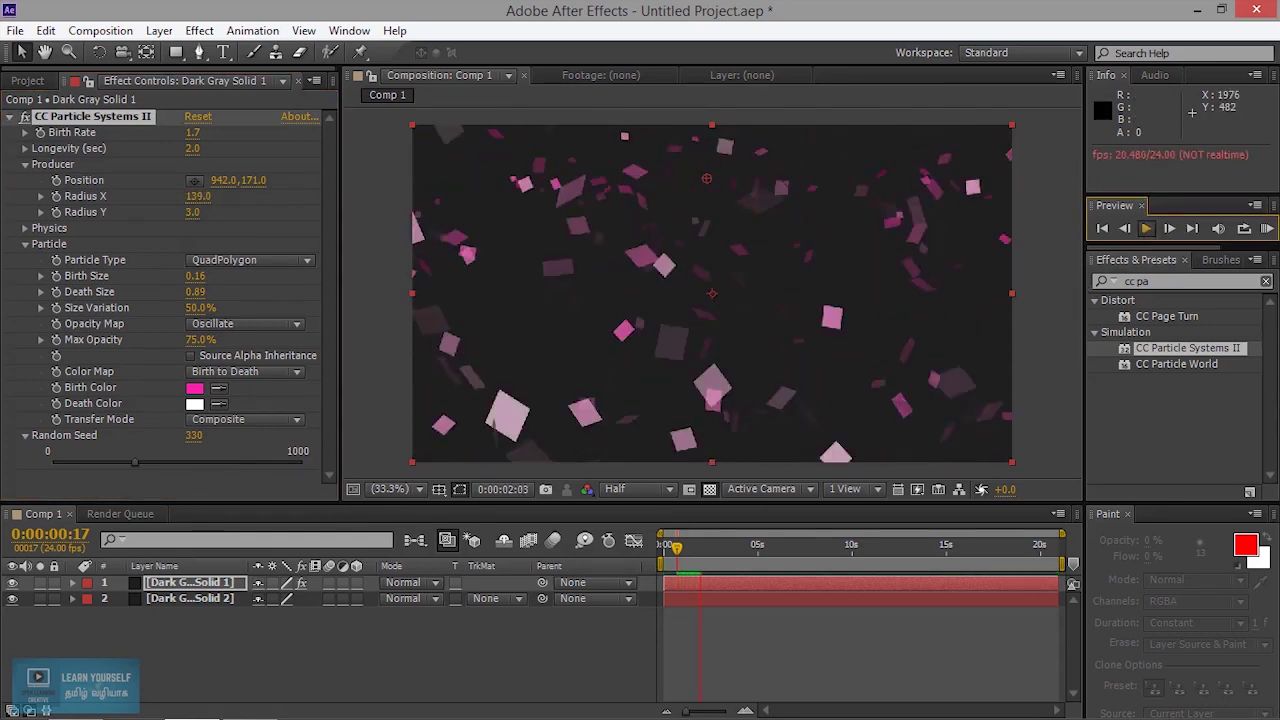
{"action": "left_click", "coordinate": [155, 232]}
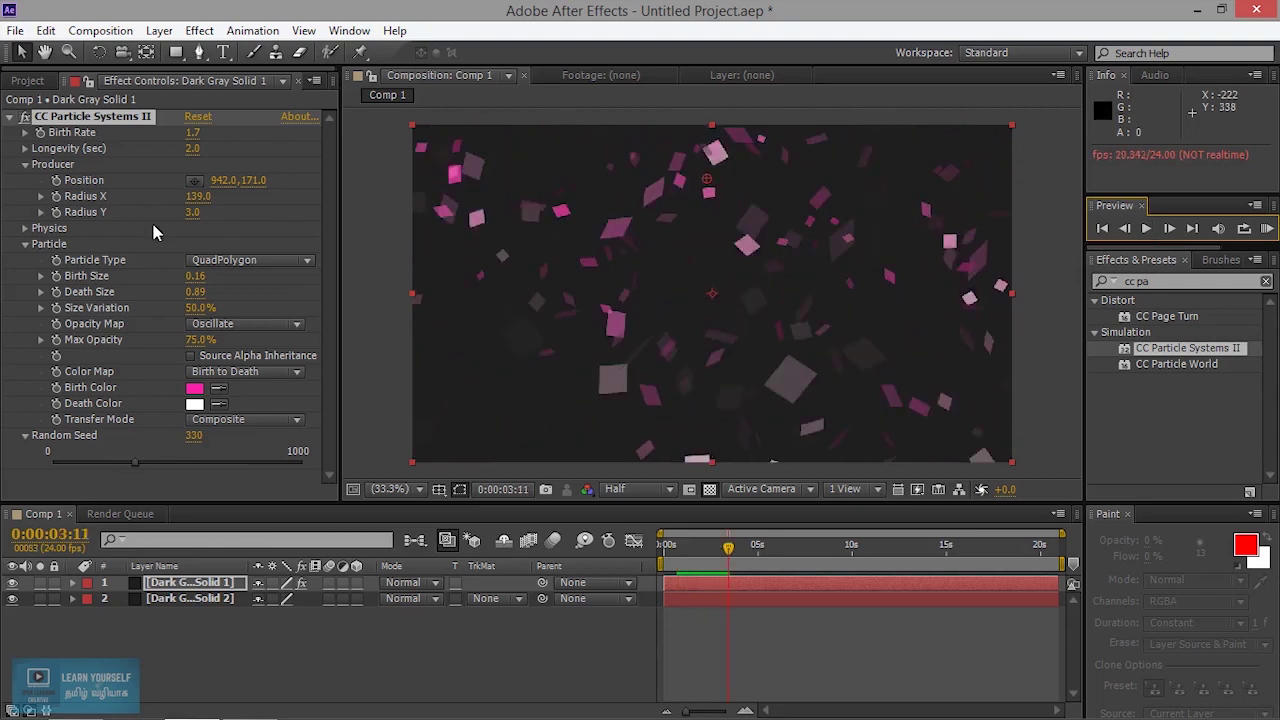
{"action": "left_click_drag", "start_coordinate": [191, 212], "coordinate": [290, 212]}
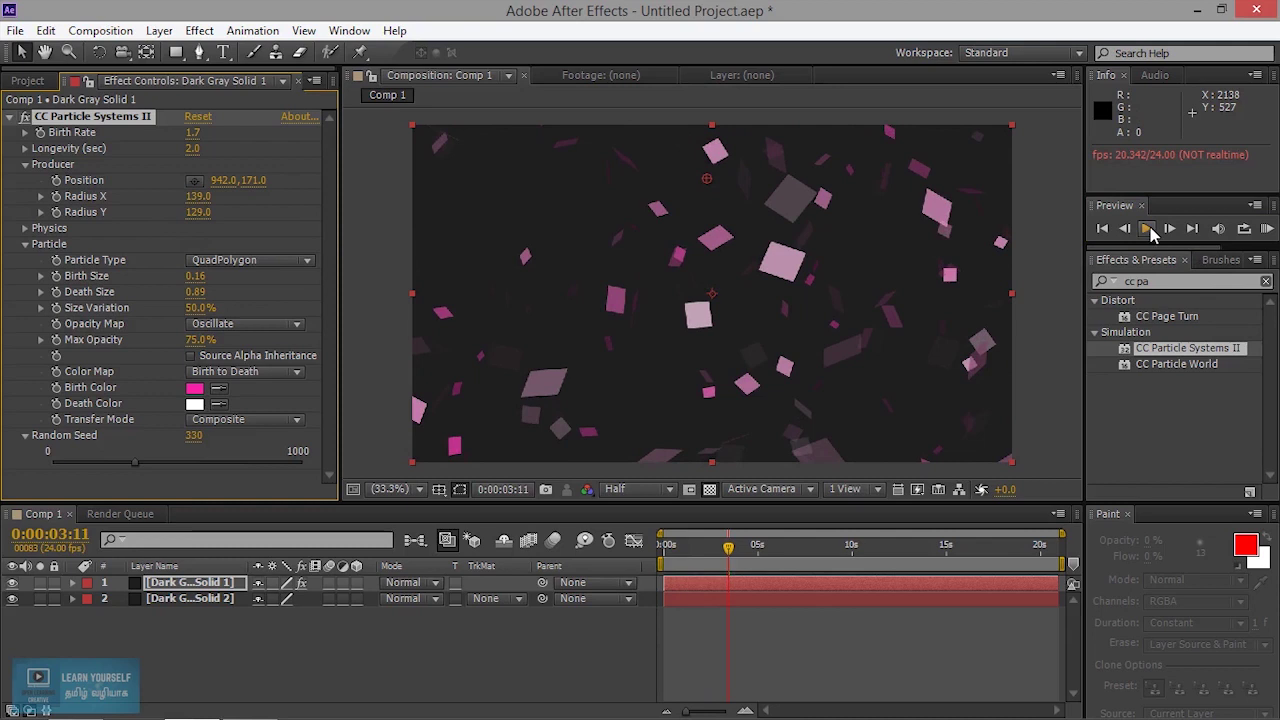
{"action": "left_click", "coordinate": [1146, 228]}
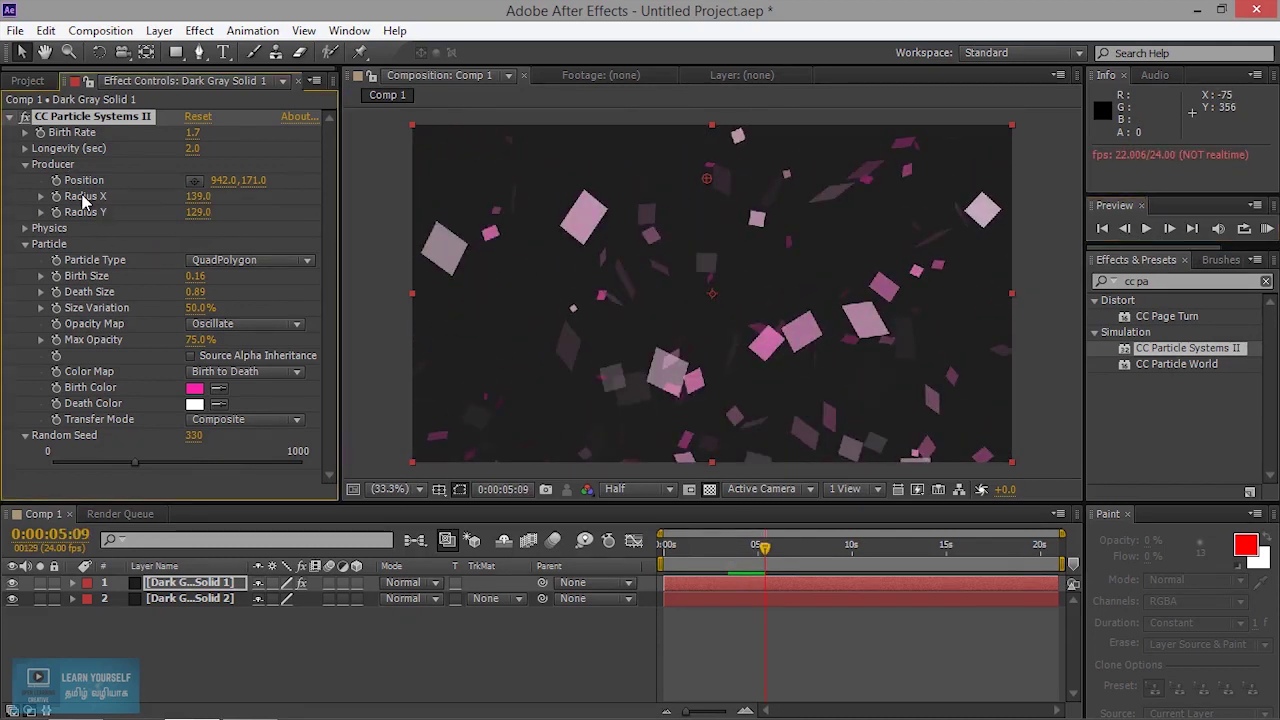
- Reset Radius X and Y to 3.0 and move the emitter to the lower left (243, 675)
{"action": "right_click", "coordinate": [83, 197]}
{"action": "left_click", "coordinate": [126, 323]}
{"action": "right_click", "coordinate": [93, 214]}
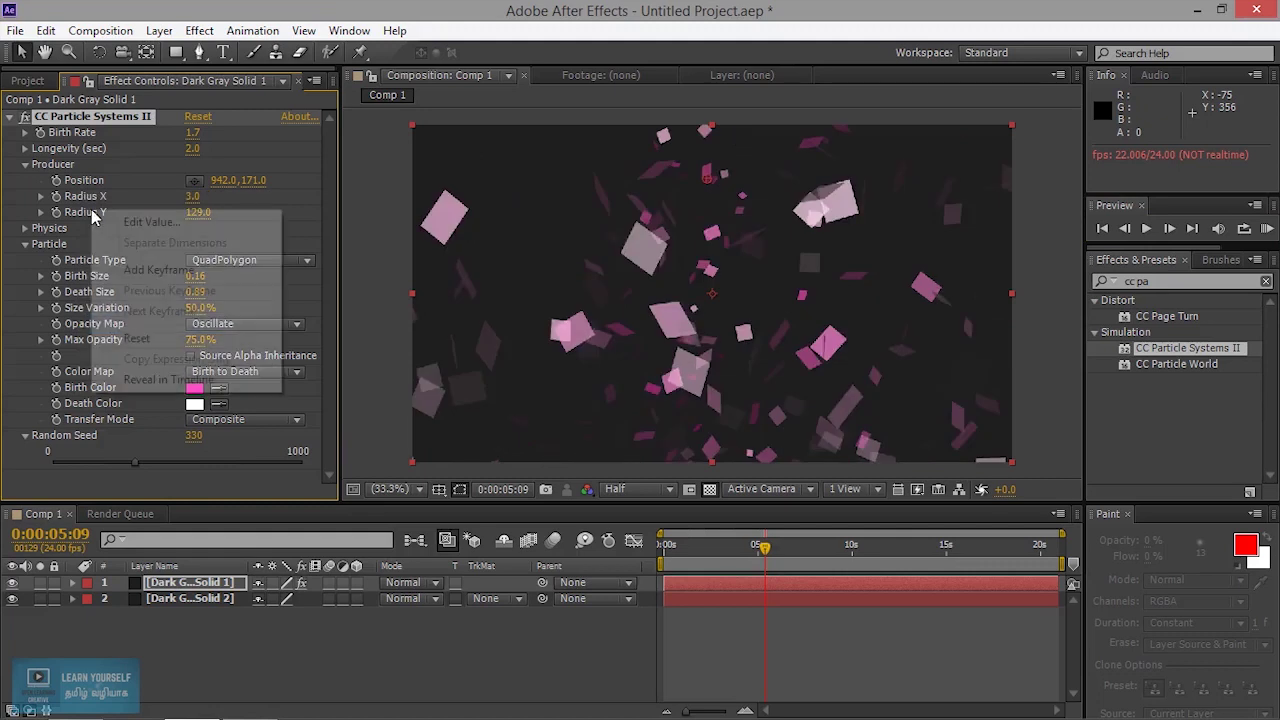
{"action": "left_click", "coordinate": [143, 339]}
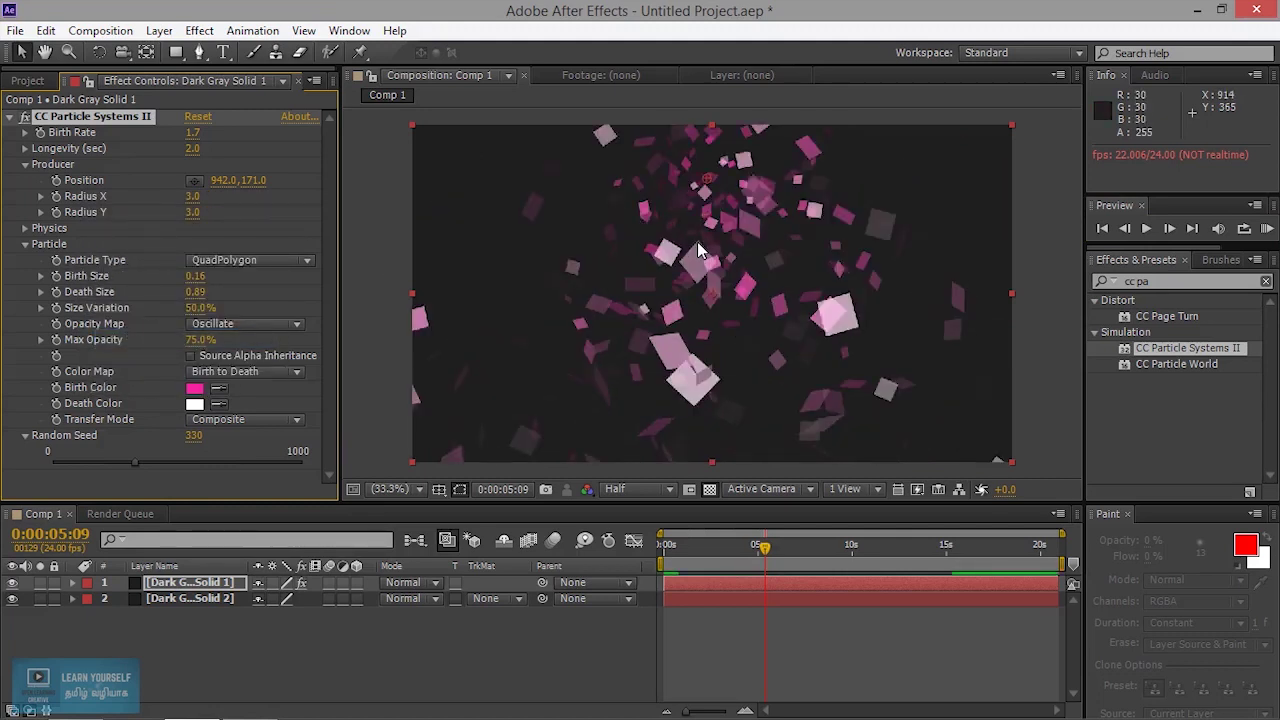
{"action": "mouse_move", "coordinate": [703, 183]}
{"action": "left_mouse_down"}
{"action": "mouse_move", "coordinate": [522, 177]}
{"action": "mouse_move", "coordinate": [588, 258]}
{"action": "mouse_move", "coordinate": [502, 332]}
{"action": "left_mouse_up"}
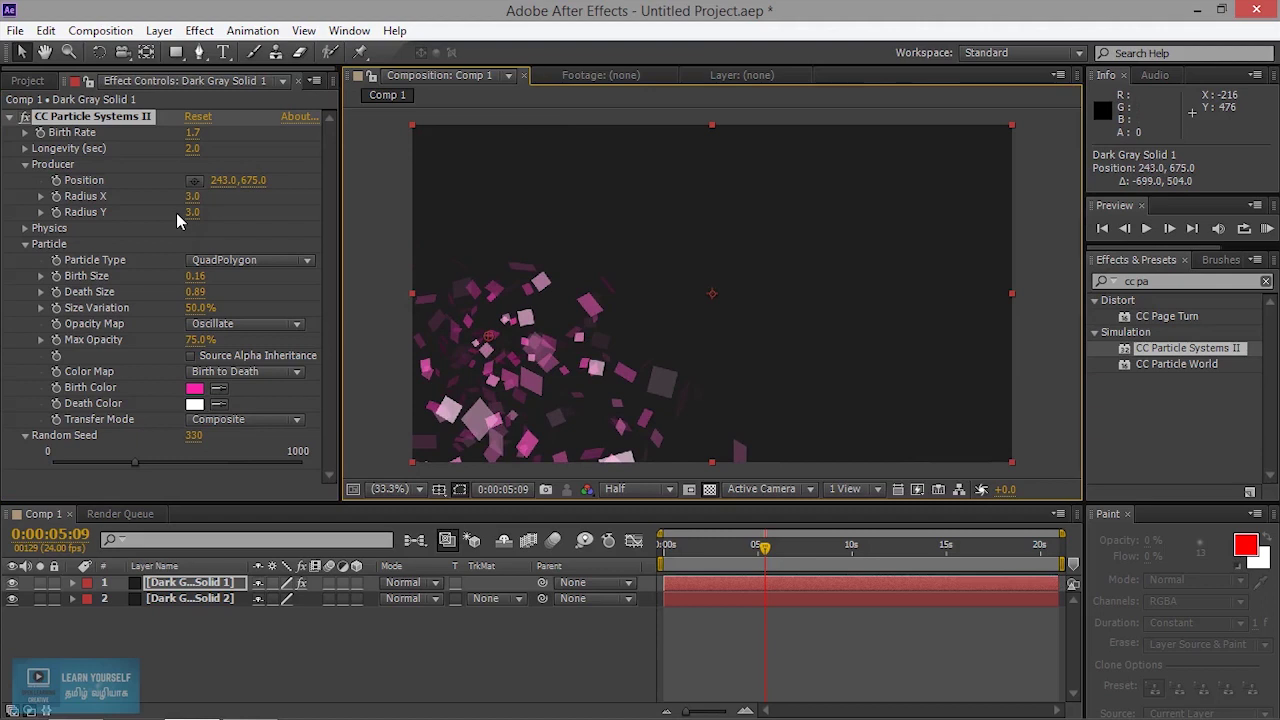
- Cancel the emitter position pick and undo back to emitter position 942, 171
{"action": "left_click", "coordinate": [195, 183]}
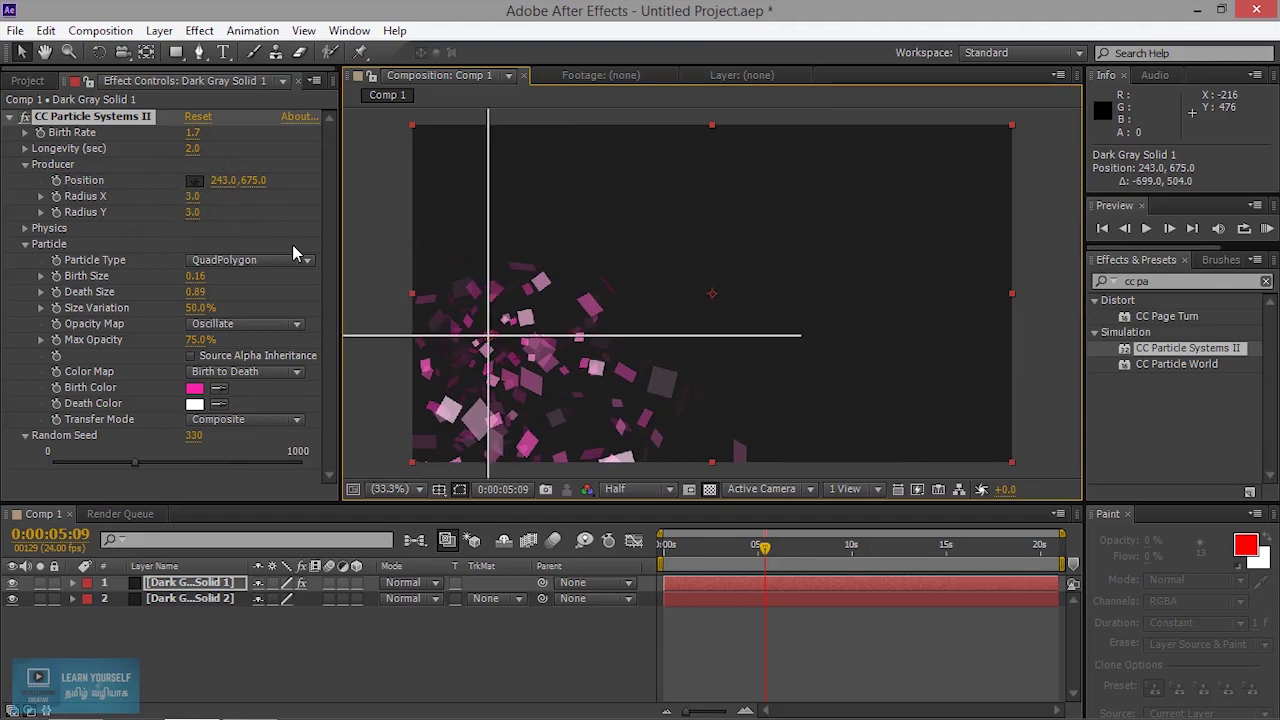
{"action": "left_click", "coordinate": [197, 186]}
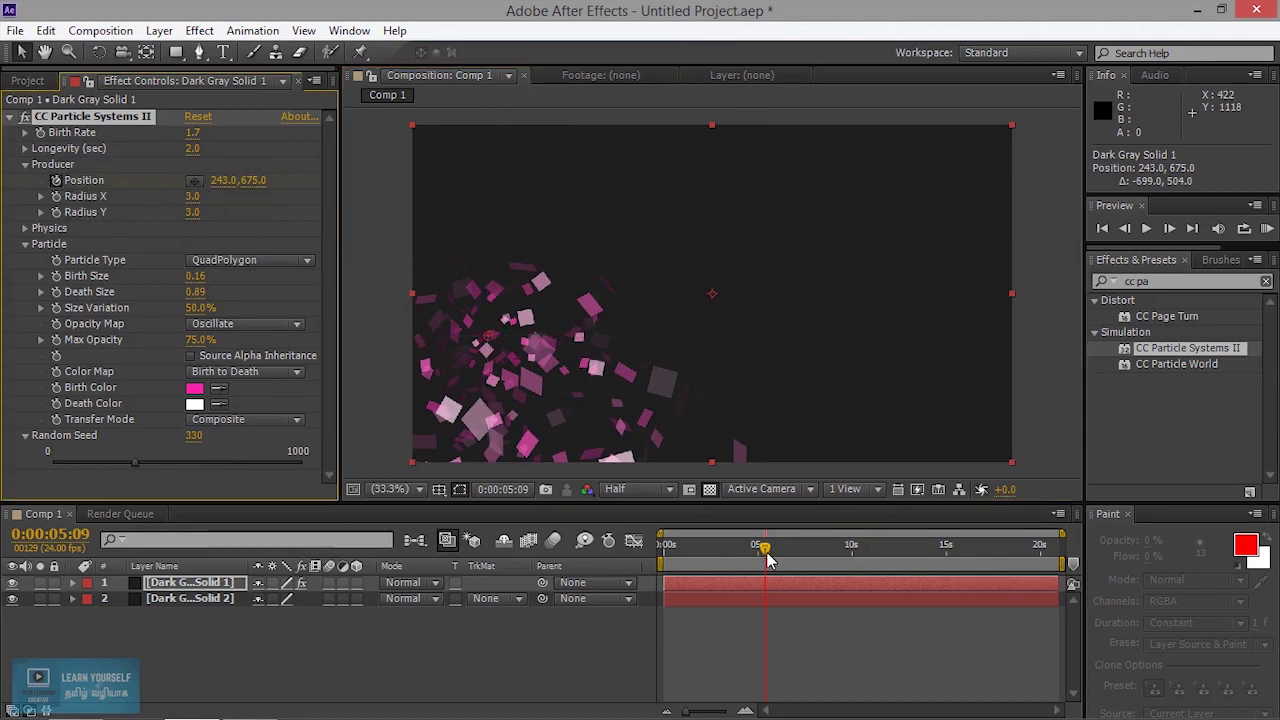
{"action": "left_click_drag", "start_coordinate": [767, 551], "coordinate": [664, 545]}
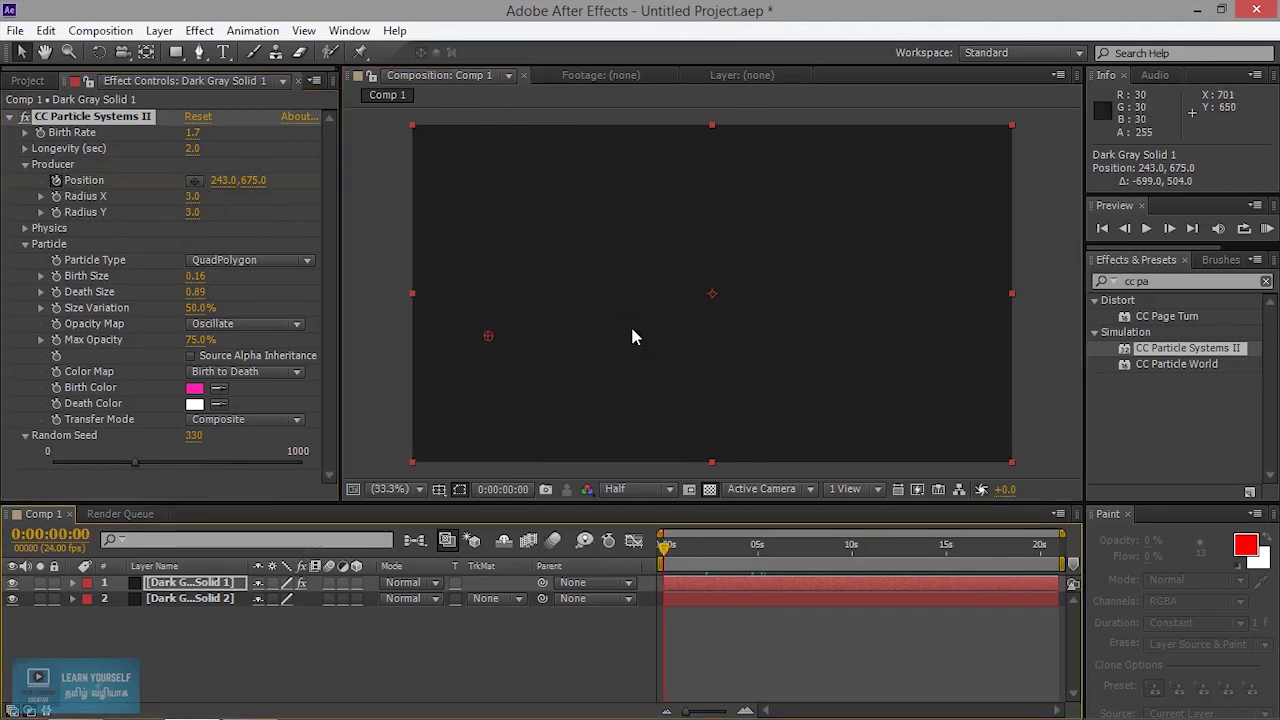
{"action": "key", "text": "ctrl+z"}
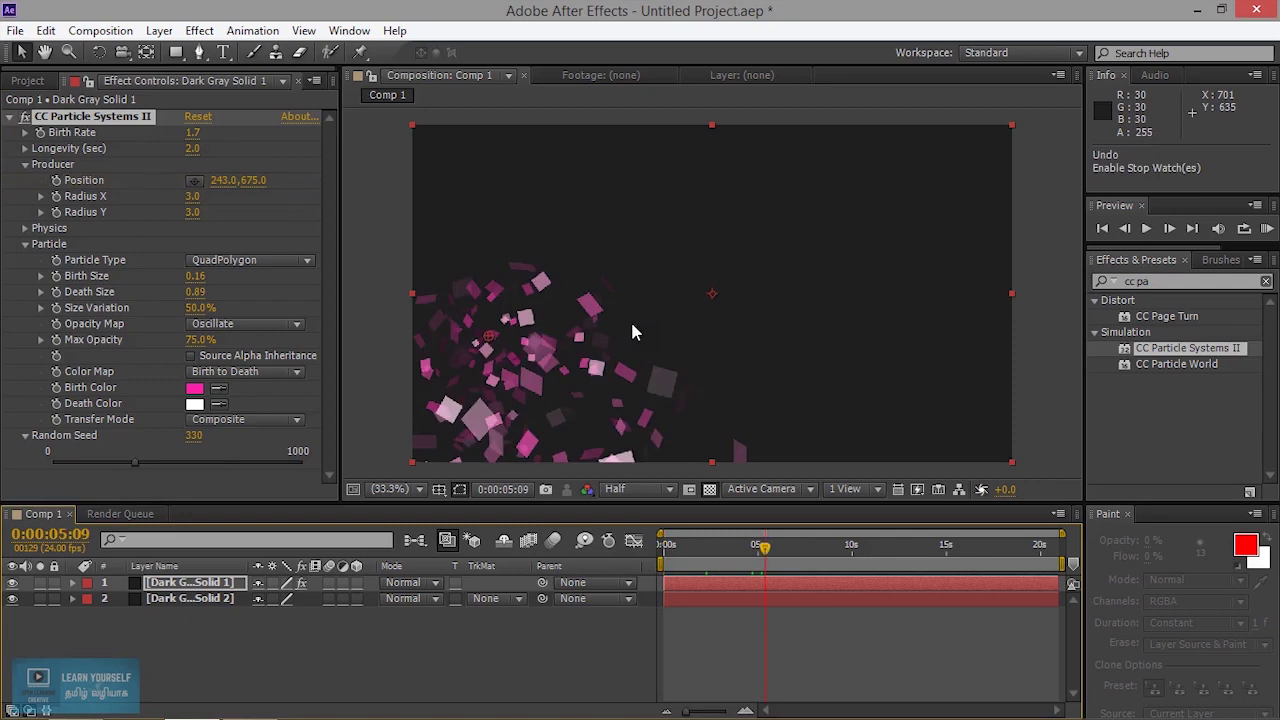
{"action": "key", "text": "ctrl+shift+z"}
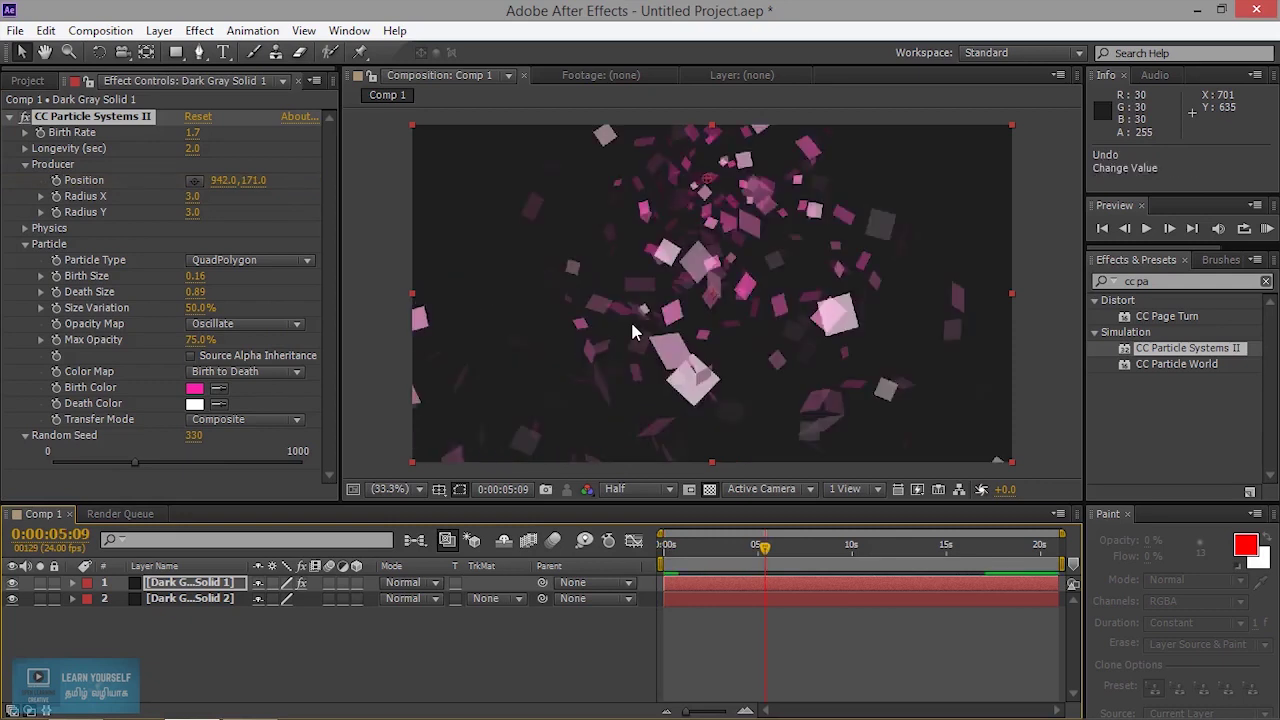
{"action": "left_click_drag", "start_coordinate": [765, 548], "coordinate": [664, 548]}
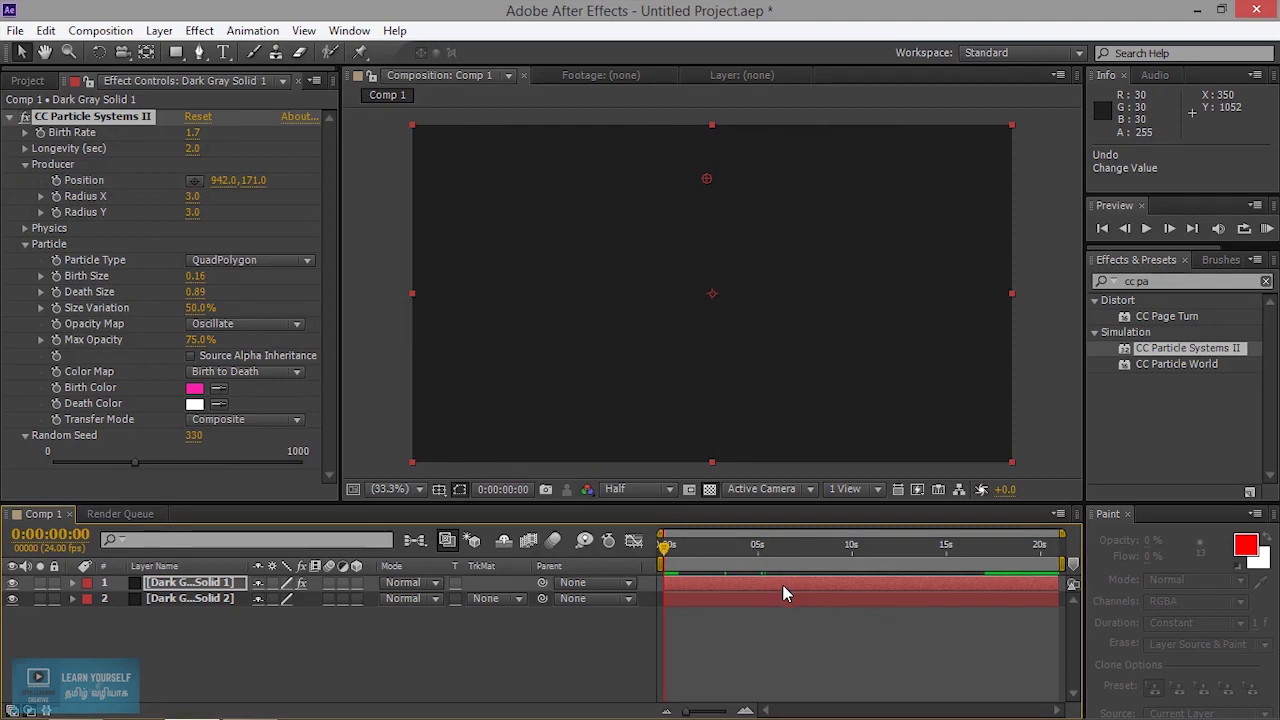
- Extend layer 1 to the composition end and shift the particle layer toward the lower left
{"action": "left_click_drag", "start_coordinate": [783, 592], "coordinate": [756, 592]}
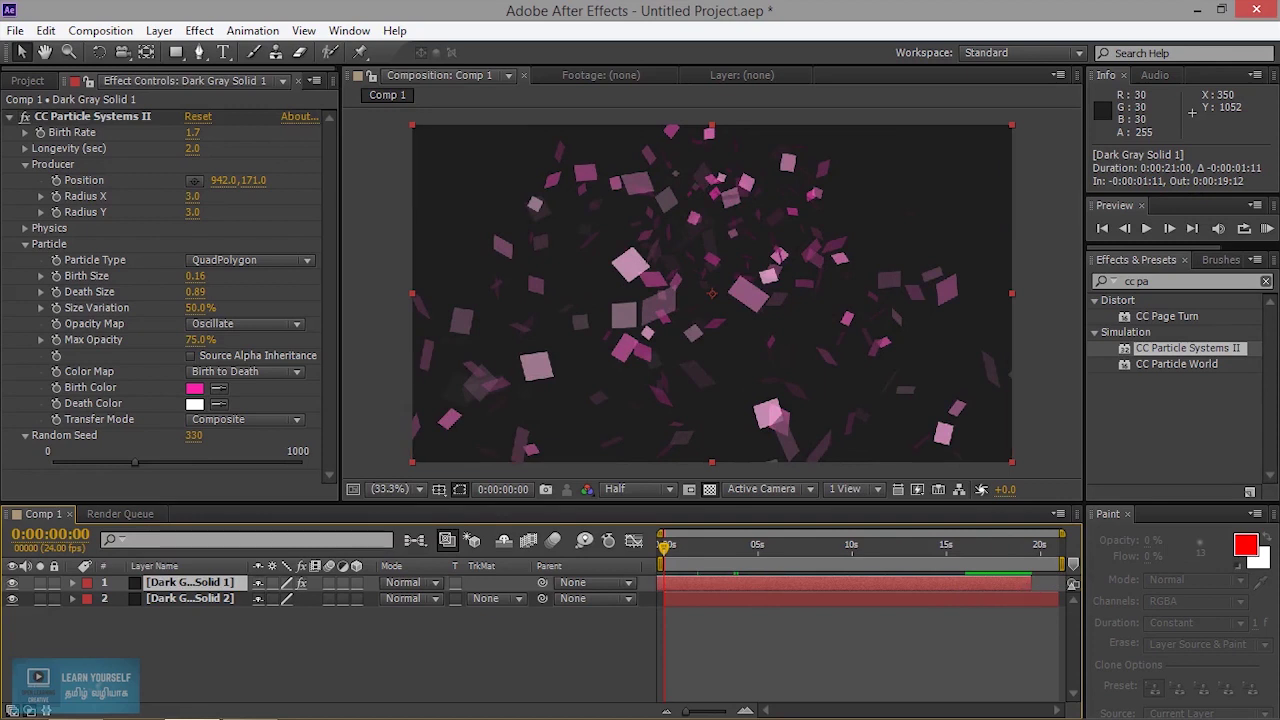
{"action": "left_click_drag", "start_coordinate": [1030, 582], "coordinate": [1060, 582]}
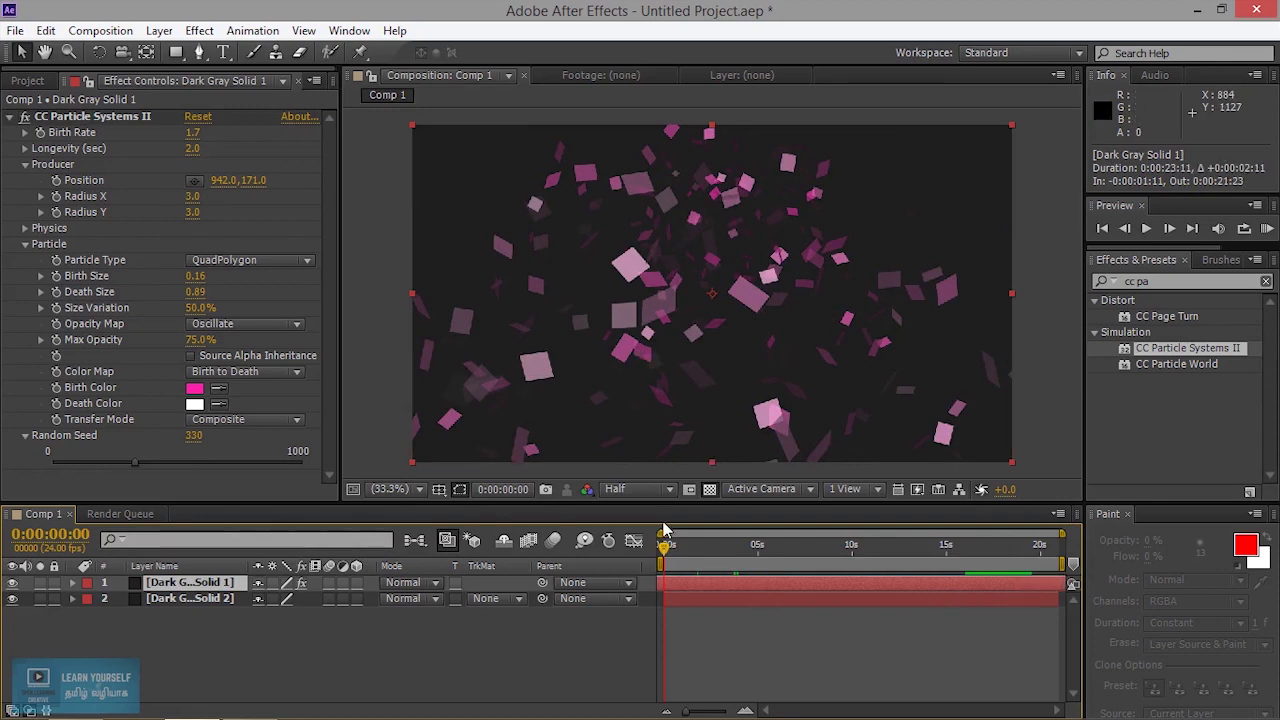
{"action": "left_click", "coordinate": [82, 187]}
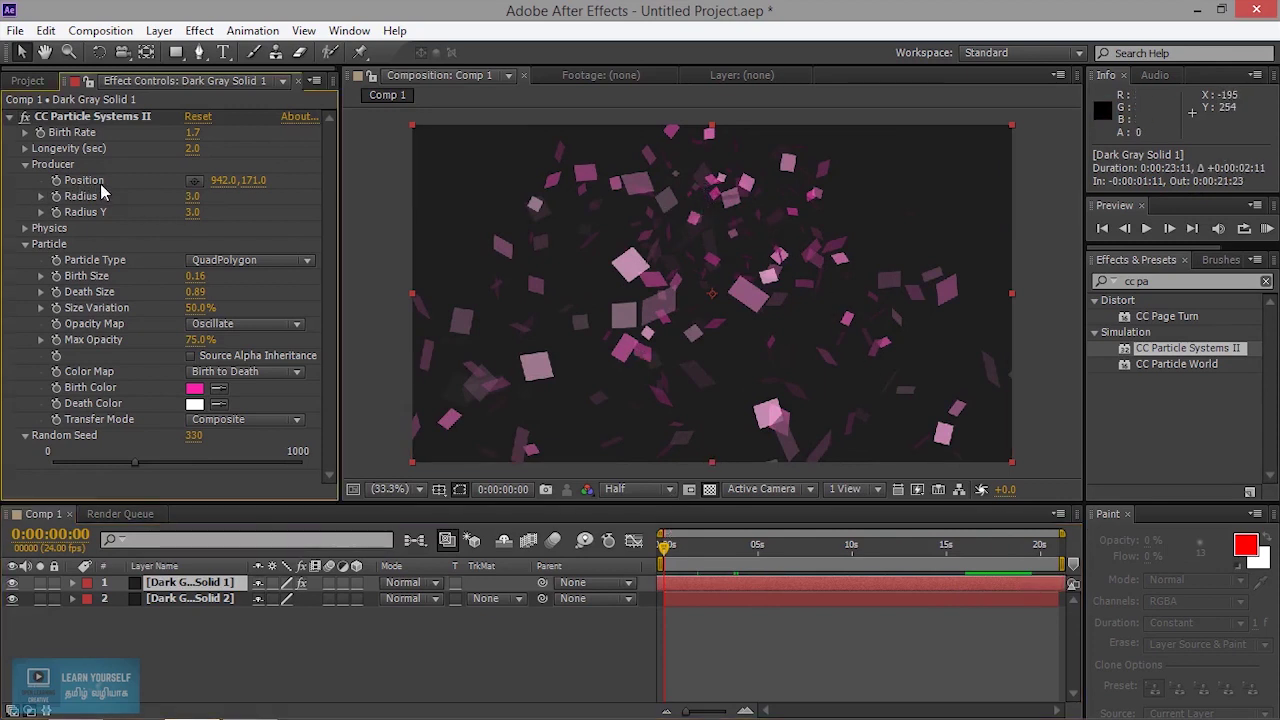
{"action": "left_click_drag", "start_coordinate": [713, 202], "coordinate": [518, 363]}
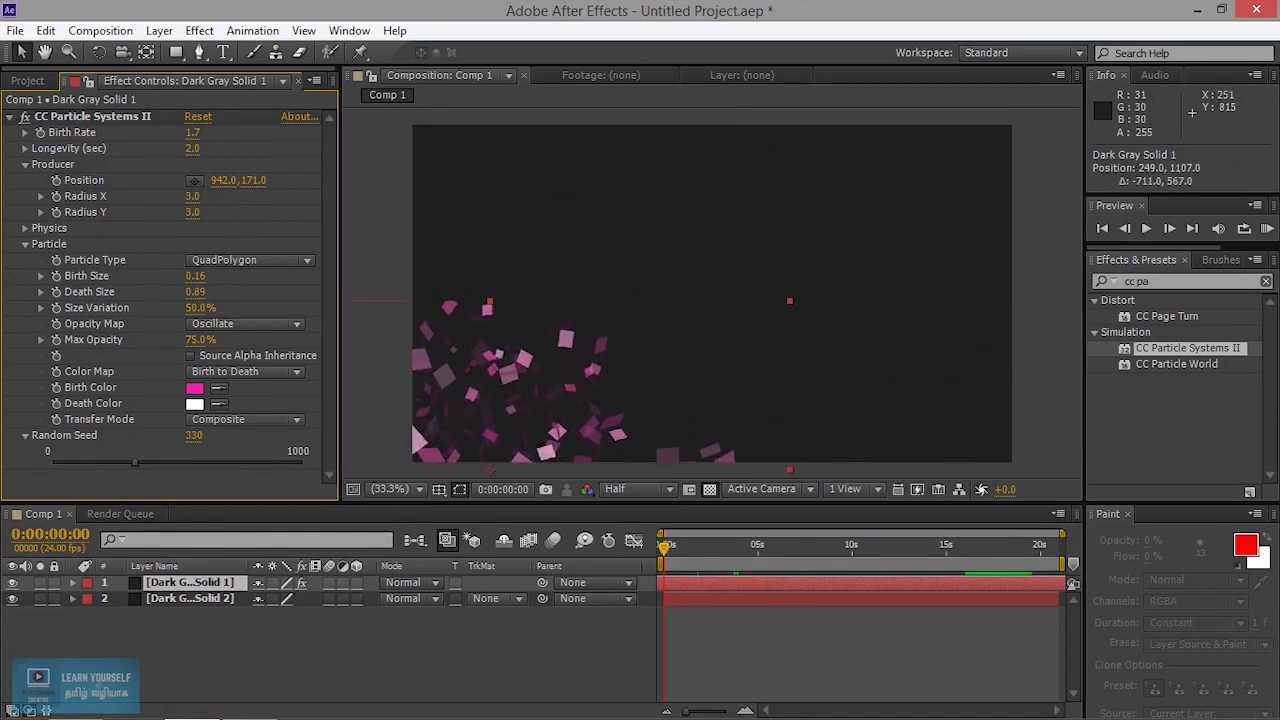
{"action": "left_click_drag", "start_coordinate": [518, 363], "coordinate": [515, 315]}
{"action": "left_click_drag", "start_coordinate": [518, 417], "coordinate": [501, 383]}
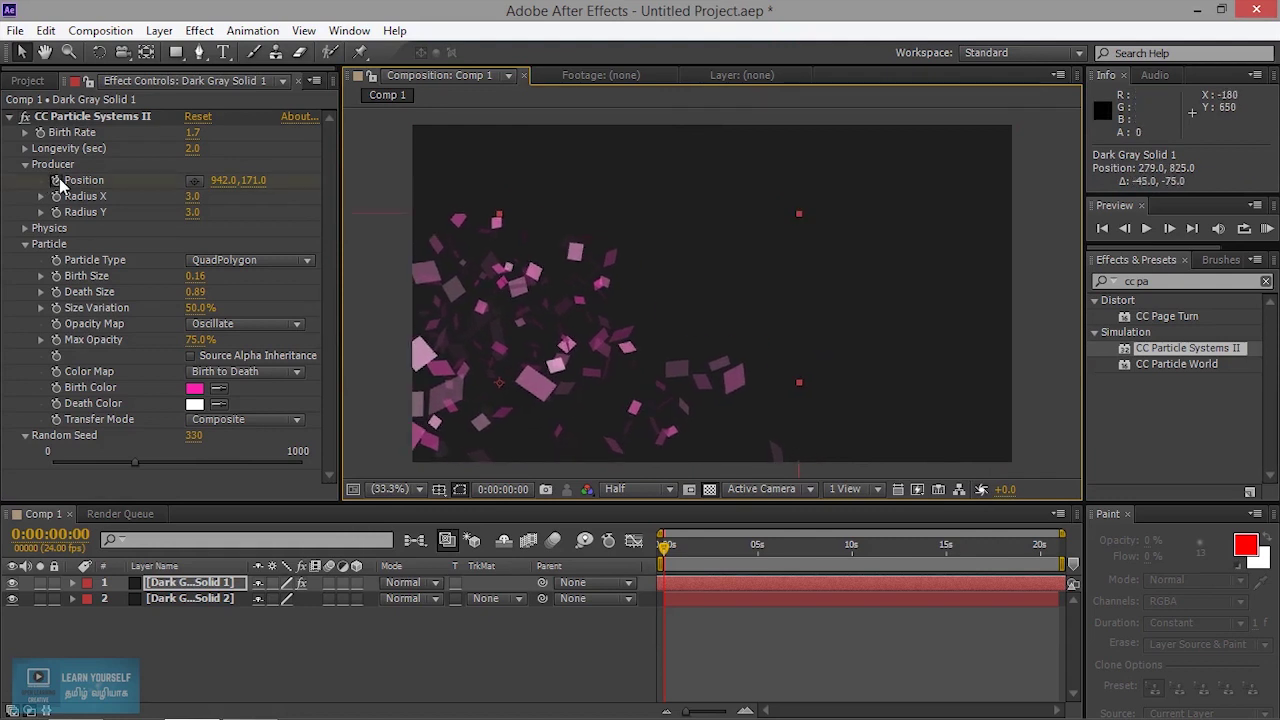
- Try an emitter Position keyframe around 8 seconds, then undo it
{"action": "left_click", "coordinate": [56, 180]}
{"action": "mouse_move", "coordinate": [668, 548]}
{"action": "left_mouse_down"}
{"action": "mouse_move", "coordinate": [826, 562]}
{"action": "mouse_move", "coordinate": [812, 562]}
{"action": "left_mouse_up"}
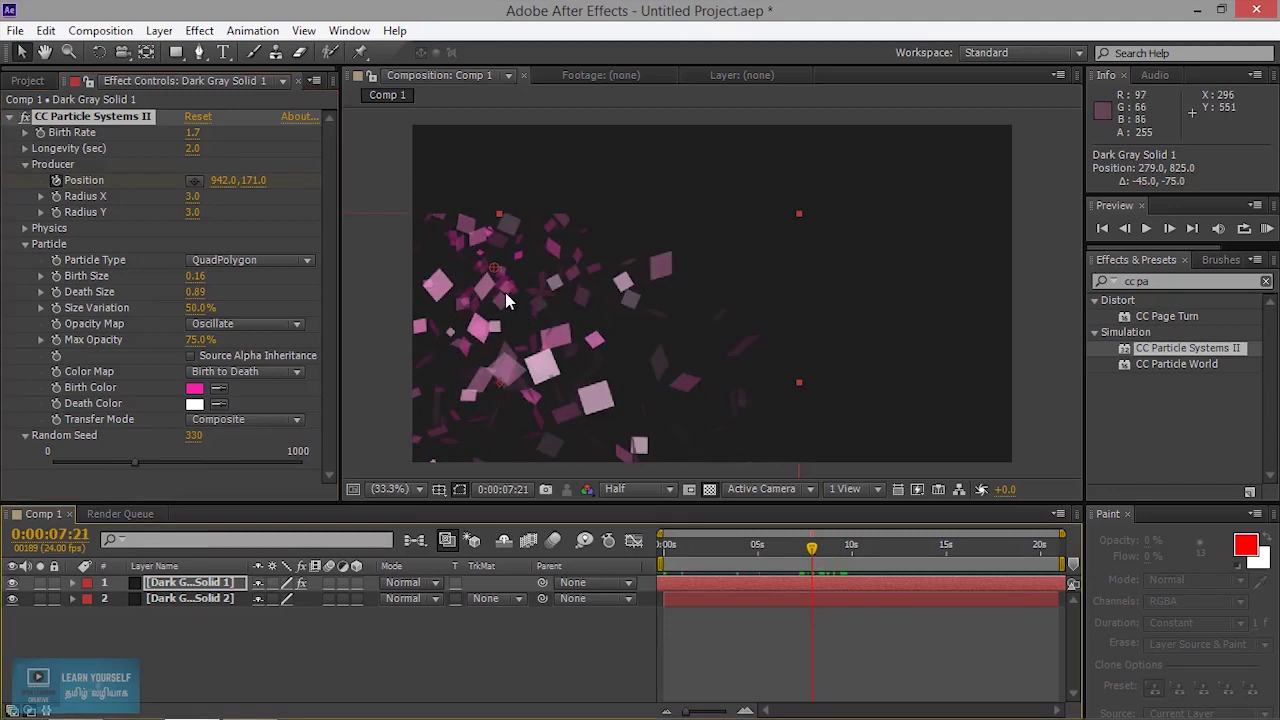
{"action": "mouse_move", "coordinate": [498, 272]}
{"action": "left_mouse_down"}
{"action": "mouse_move", "coordinate": [779, 182]}
{"action": "mouse_move", "coordinate": [566, 378]}
{"action": "left_mouse_up"}
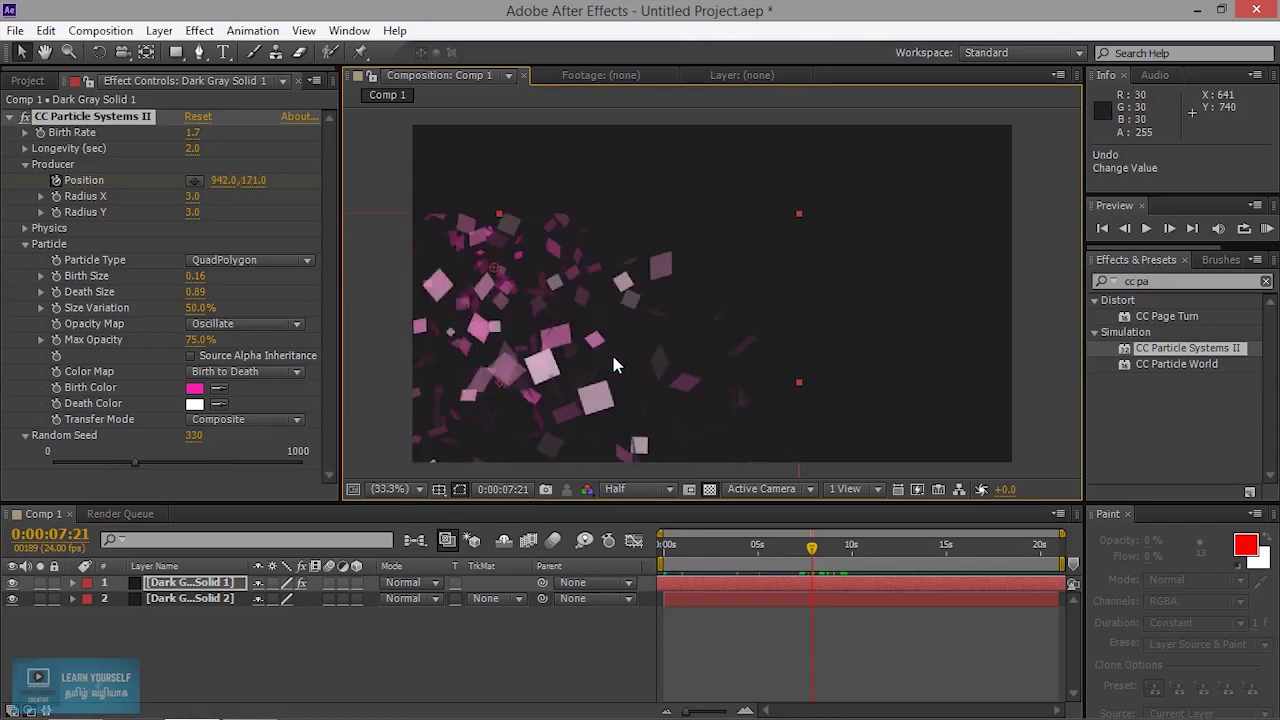
{"action": "key", "text": "ctrl+z"}
{"action": "key", "text": "Home"}
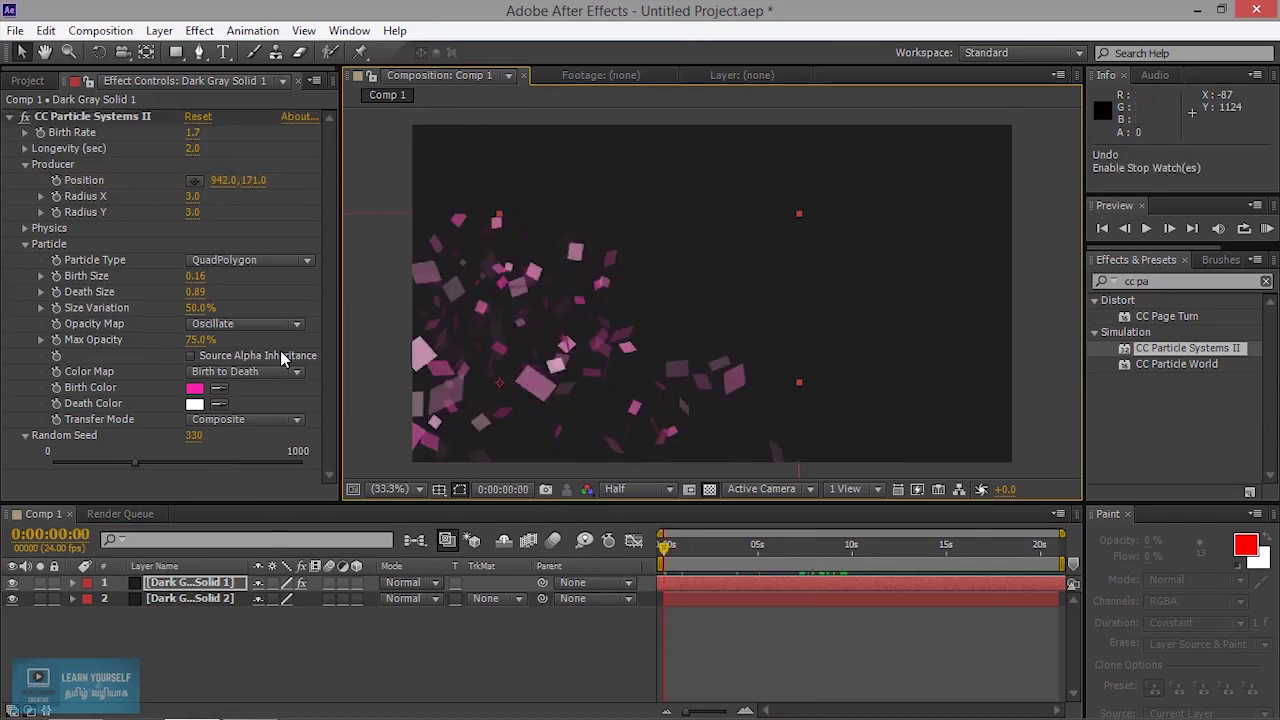
- Recentre the particle layer at 960, 540 in the frame
{"action": "left_click_drag", "start_coordinate": [629, 220], "coordinate": [643, 244]}
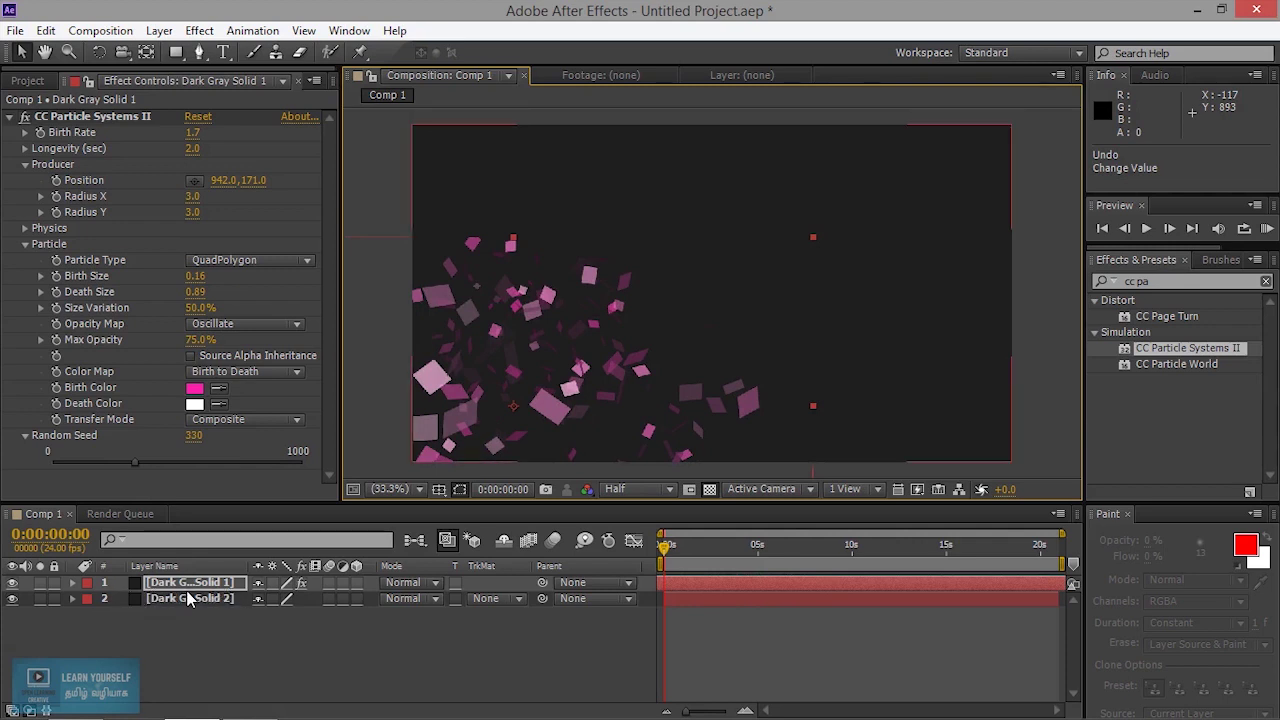
{"action": "left_click", "coordinate": [229, 657]}
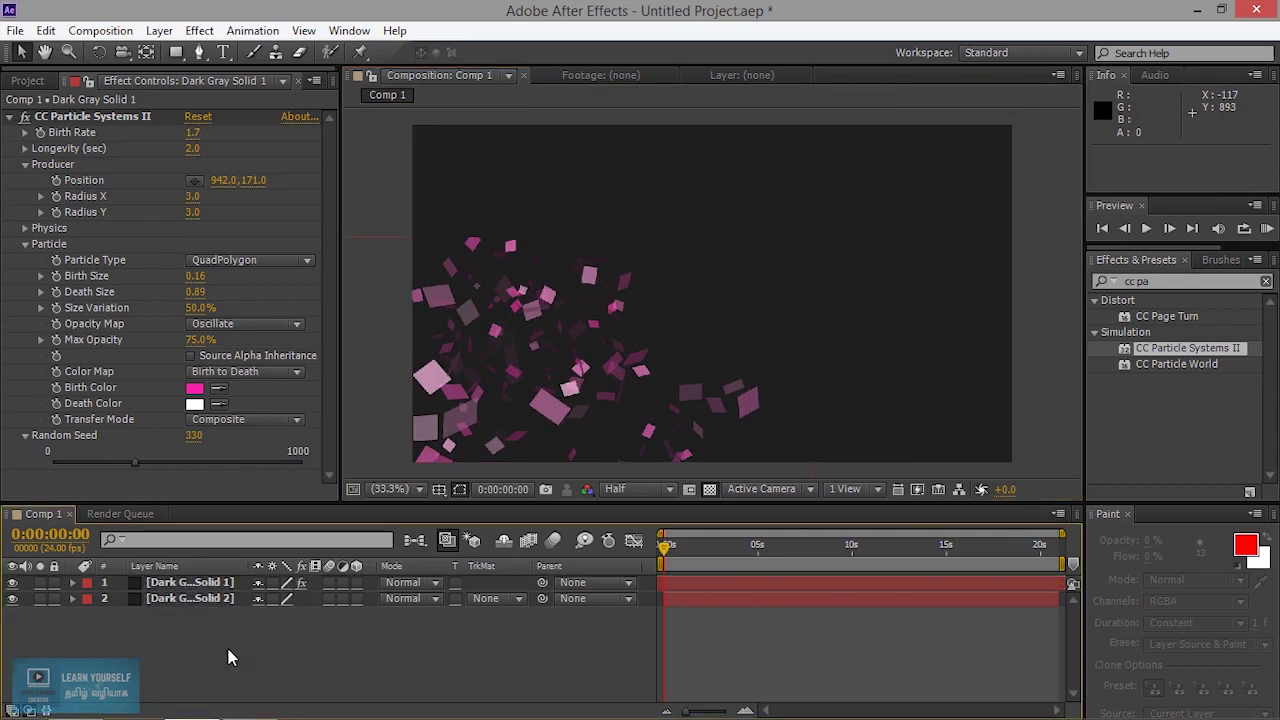
{"action": "left_click", "coordinate": [176, 586]}
{"action": "left_click_drag", "start_coordinate": [623, 385], "coordinate": [824, 286]}
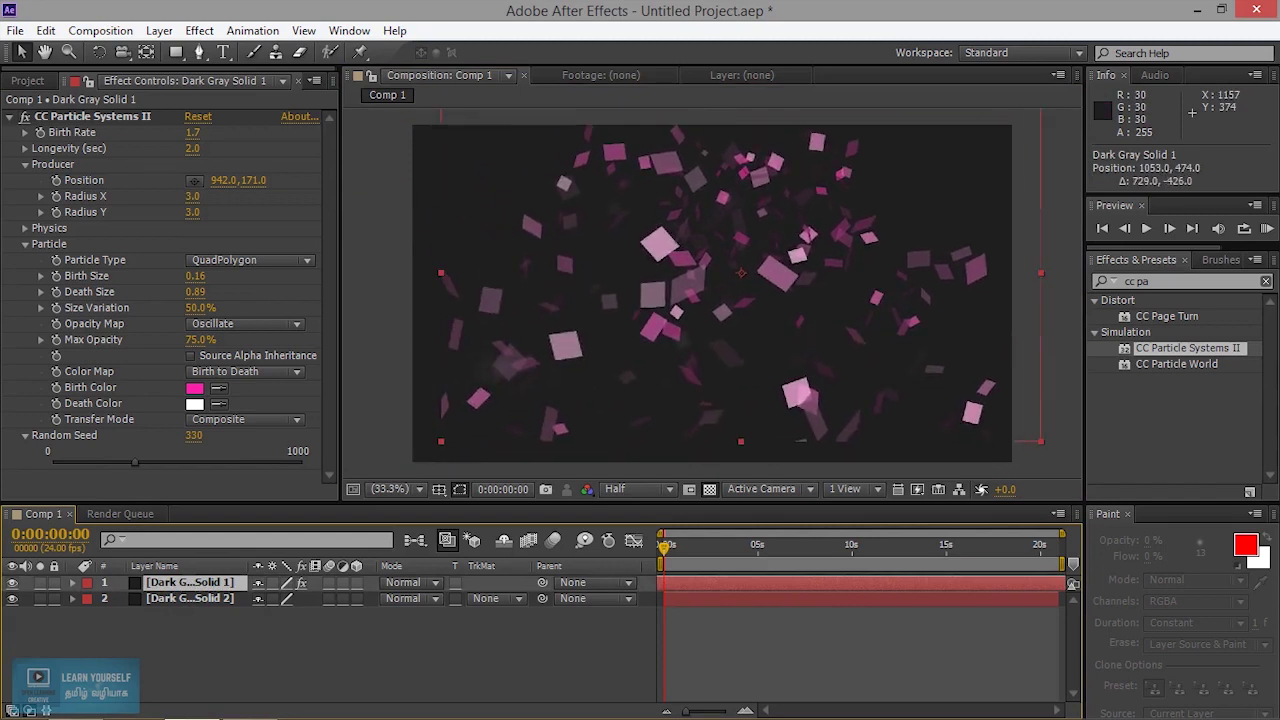
{"action": "left_click_drag", "start_coordinate": [725, 318], "coordinate": [722, 305]}
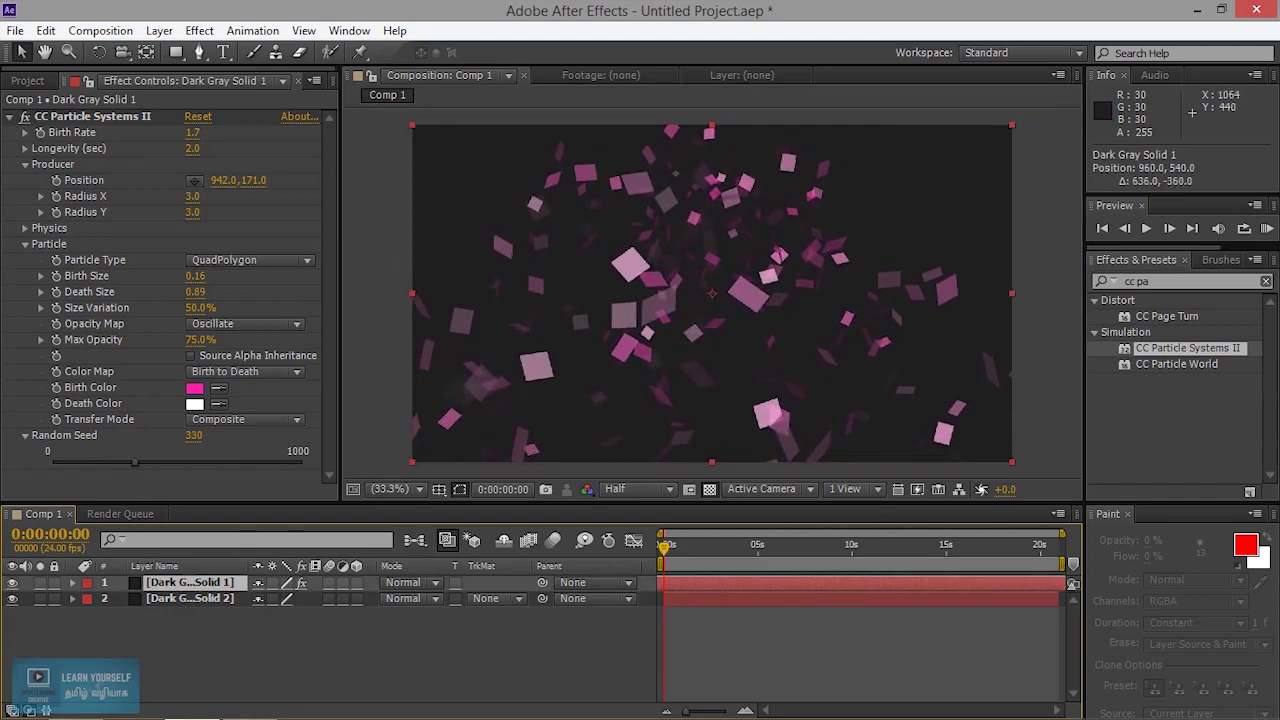
- Keyframe the emitter at lower left (225, 729) at 0s, then at upper centre around 8:23
{"action": "left_click", "coordinate": [102, 182]}
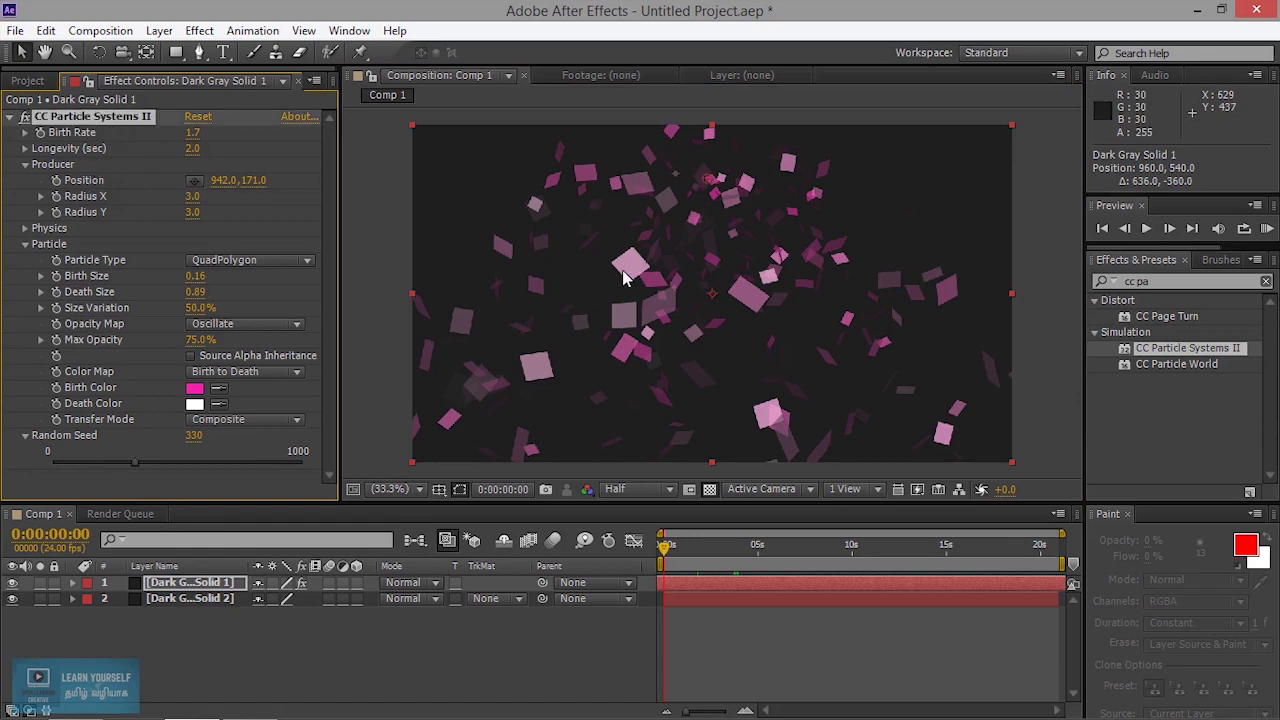
{"action": "left_click_drag", "start_coordinate": [707, 185], "coordinate": [483, 360]}
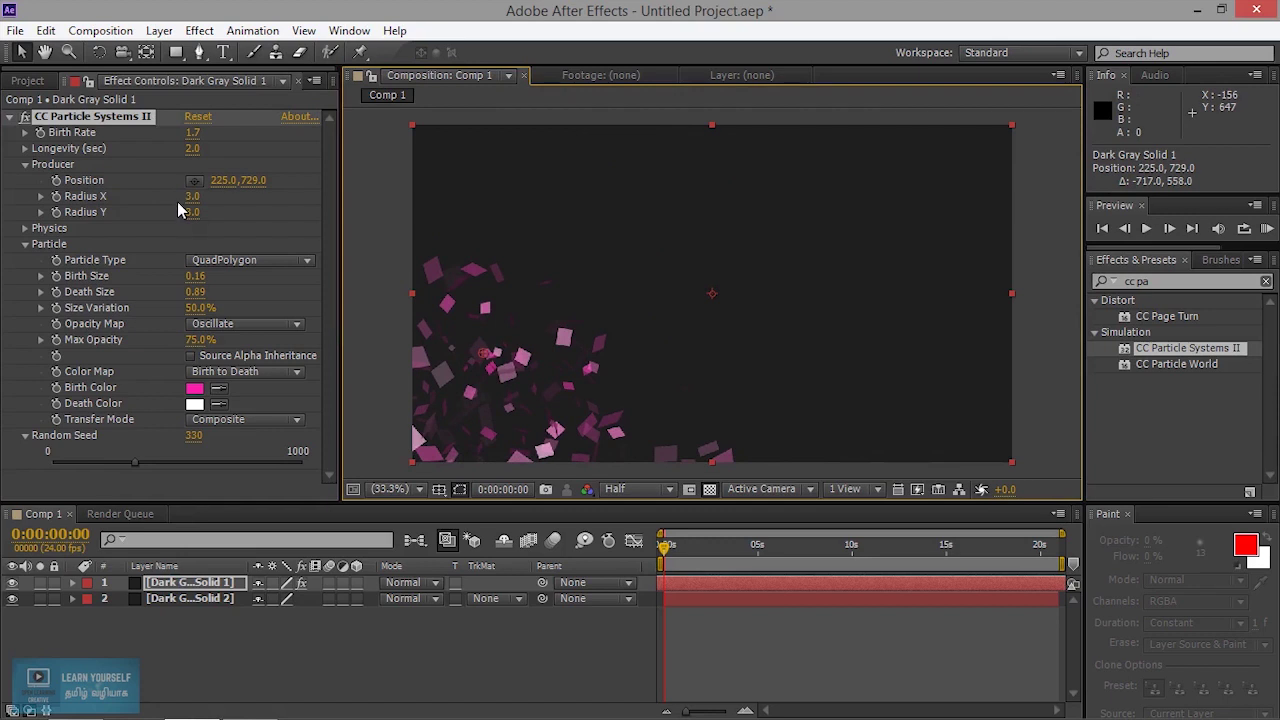
{"action": "left_click", "coordinate": [57, 182]}
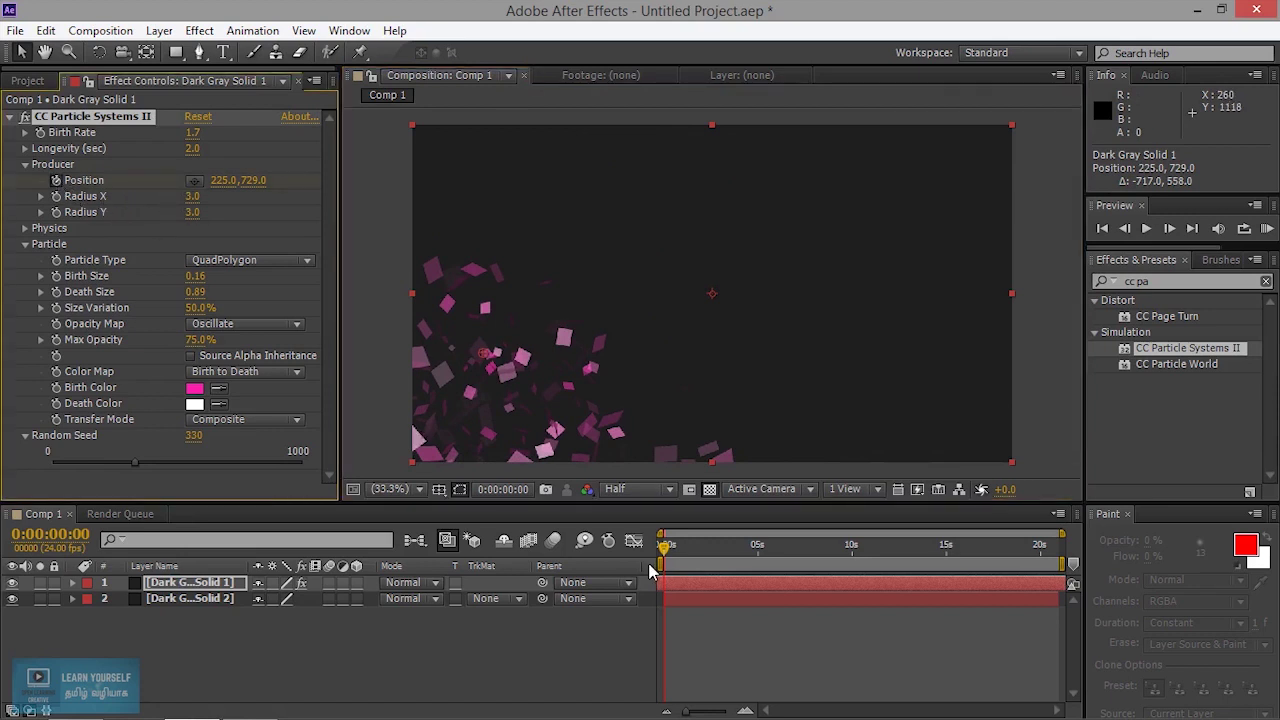
{"action": "left_click_drag", "start_coordinate": [667, 552], "coordinate": [832, 550]}
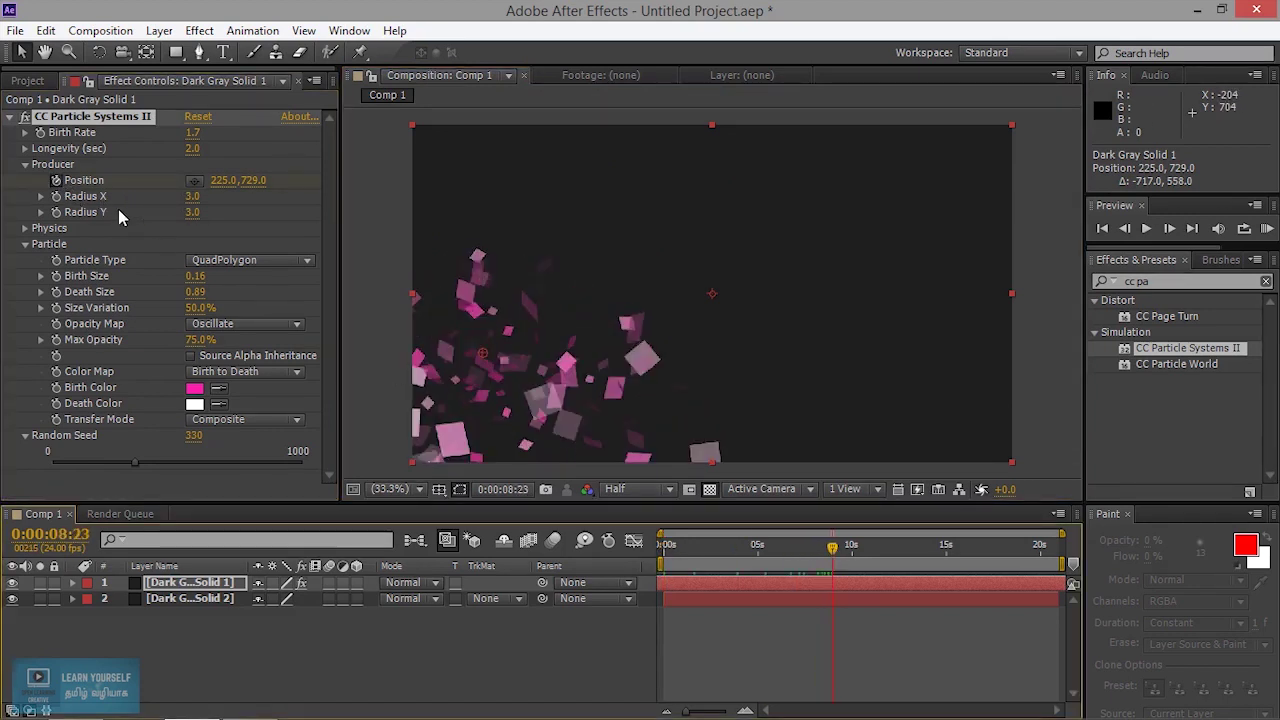
{"action": "left_click_drag", "start_coordinate": [488, 358], "coordinate": [727, 200]}
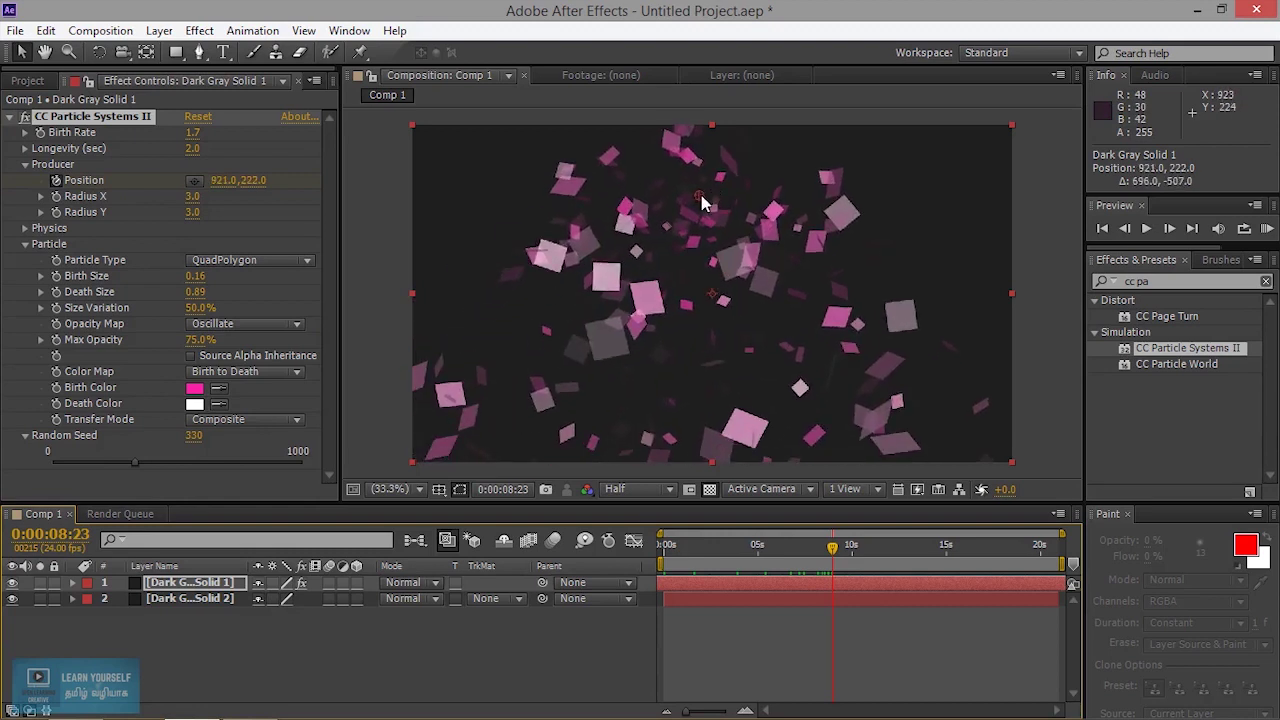
{"action": "left_click", "coordinate": [616, 296]}
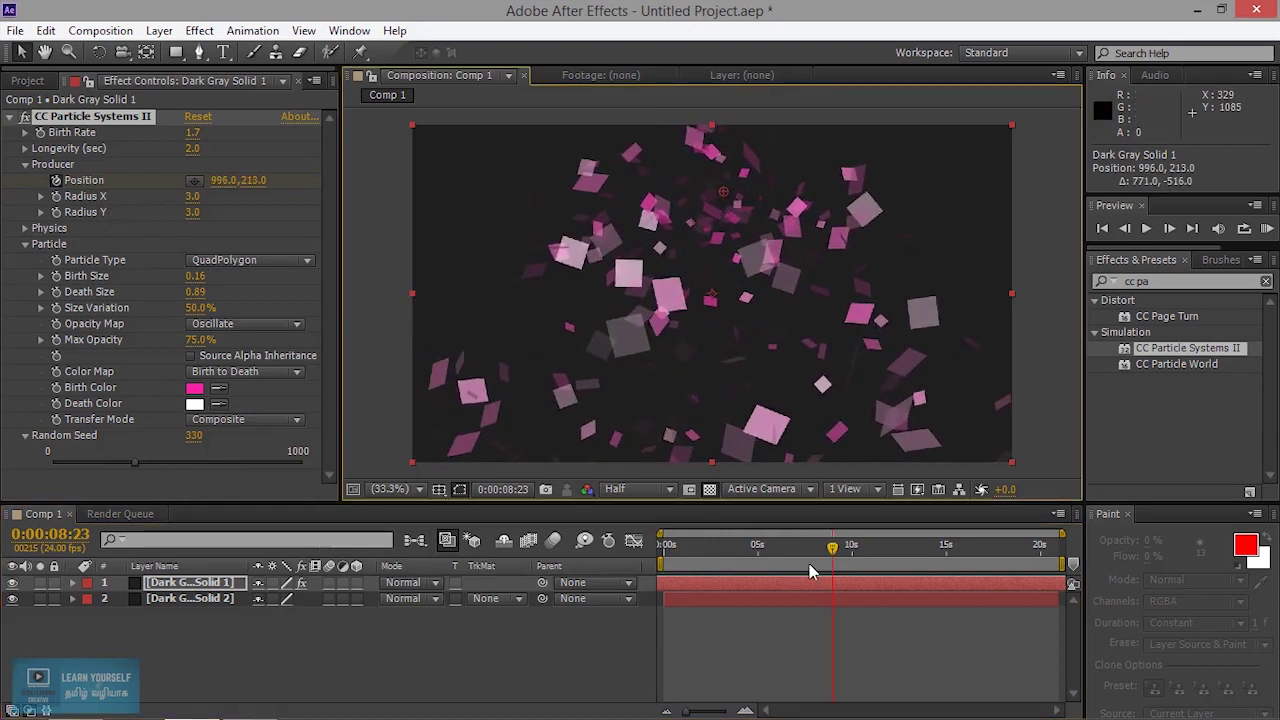
- Add emitter keyframes at the right side near 15:01 and at -165, 1170 at 19:17, then preview
{"action": "left_click_drag", "start_coordinate": [838, 553], "coordinate": [946, 550]}
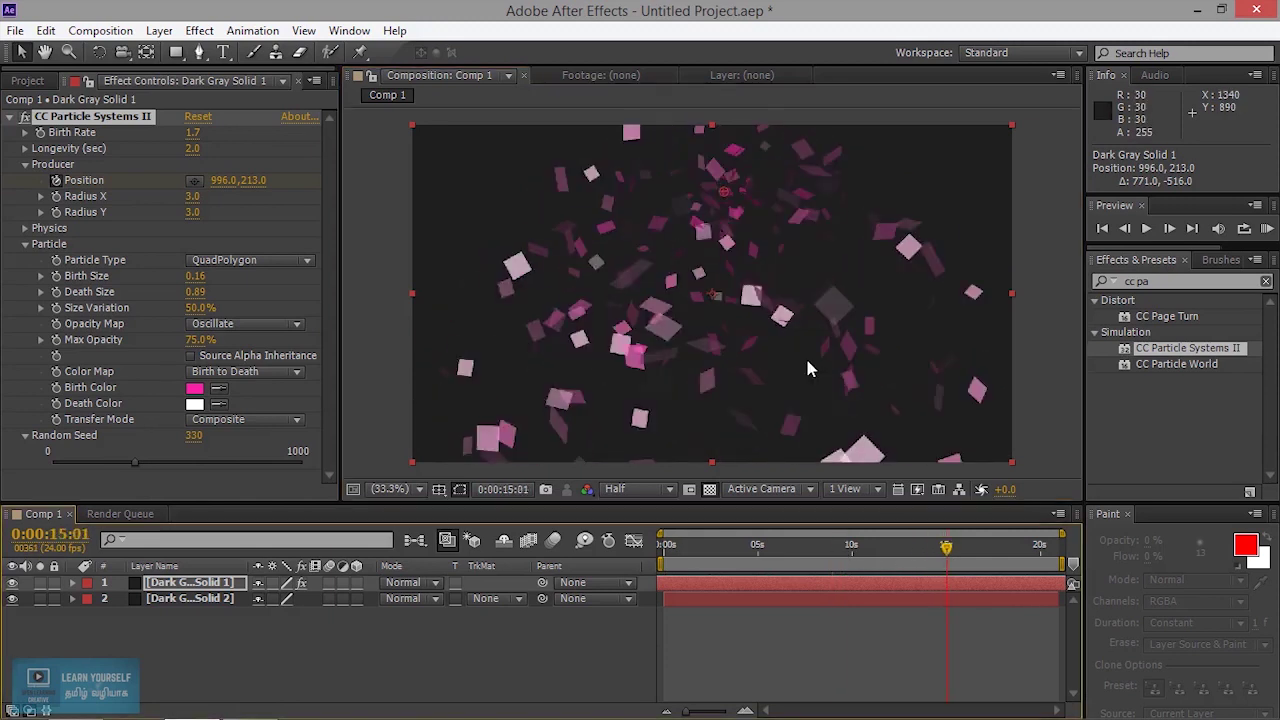
{"action": "left_click_drag", "start_coordinate": [722, 200], "coordinate": [887, 333]}
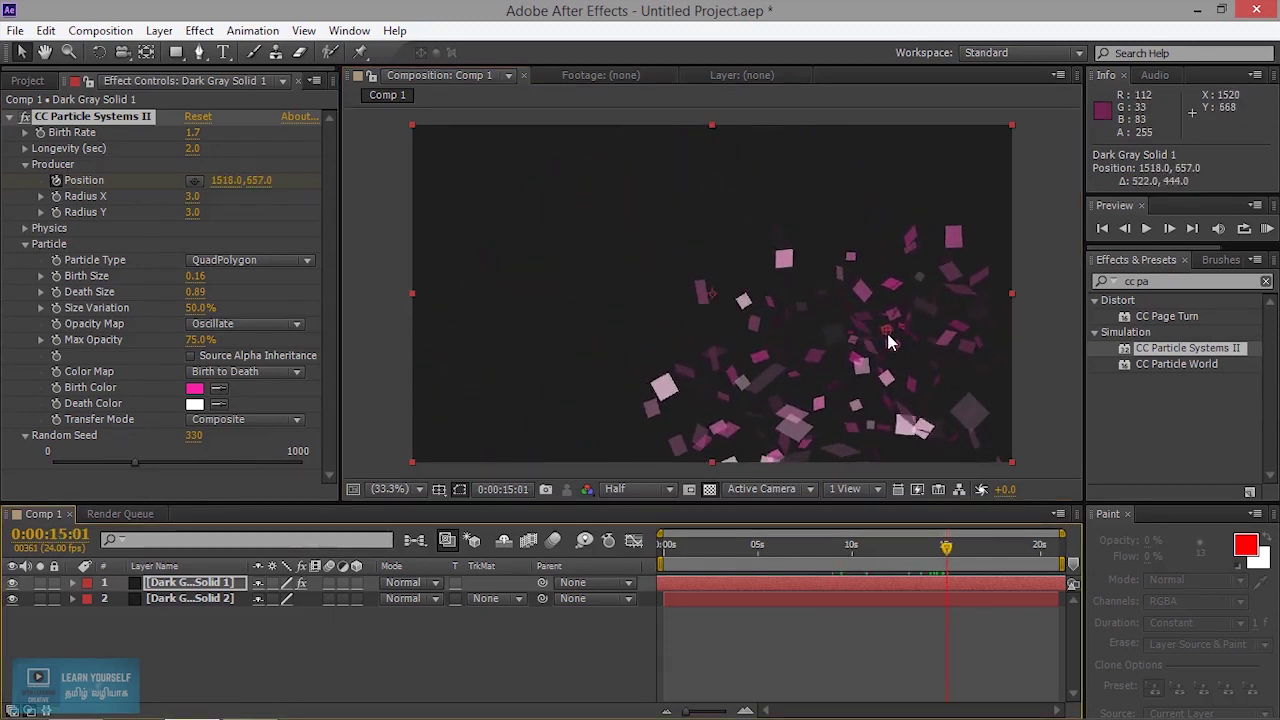
{"action": "left_click_drag", "start_coordinate": [950, 553], "coordinate": [1035, 550]}
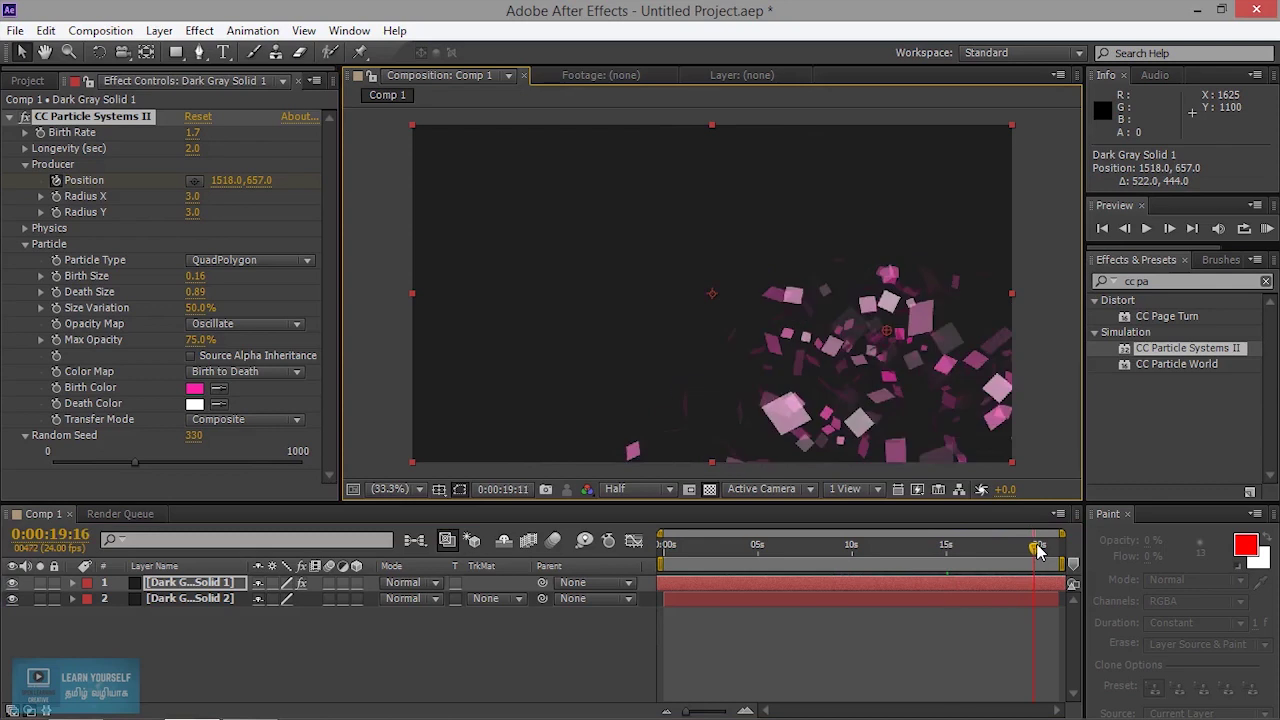
{"action": "left_click_drag", "start_coordinate": [880, 345], "coordinate": [378, 490]}
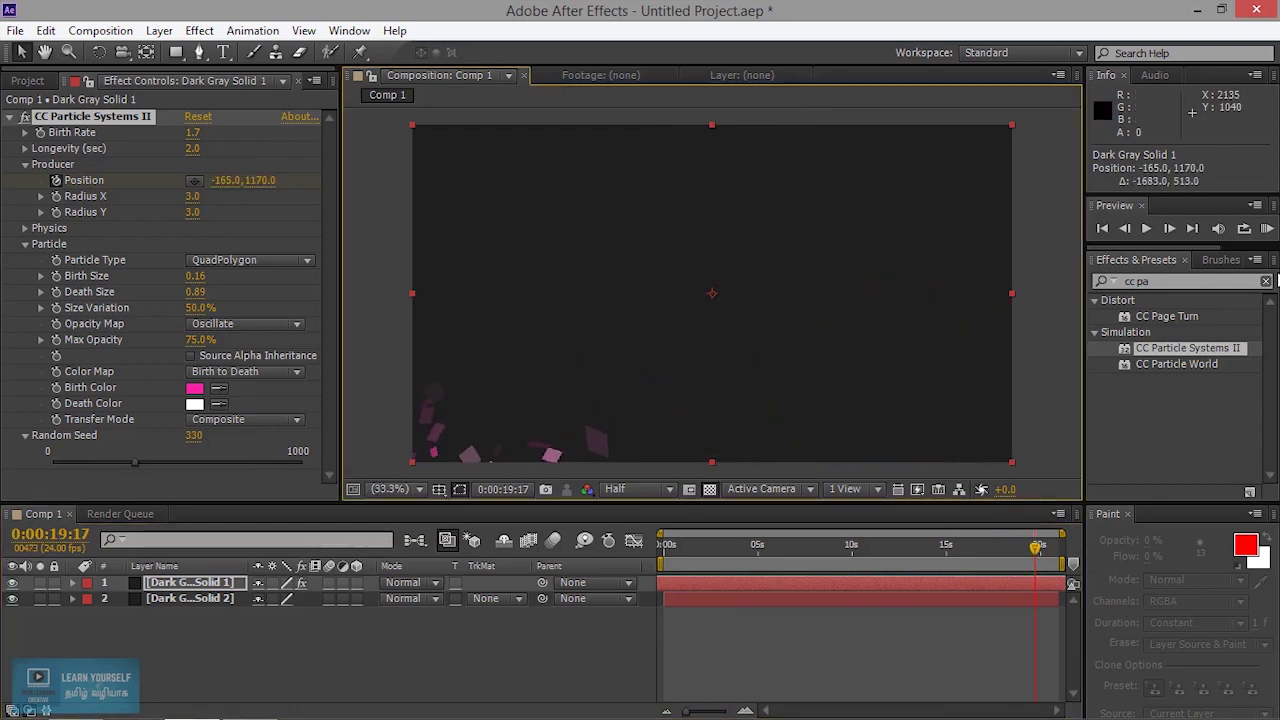
{"action": "left_click", "coordinate": [1147, 229]}
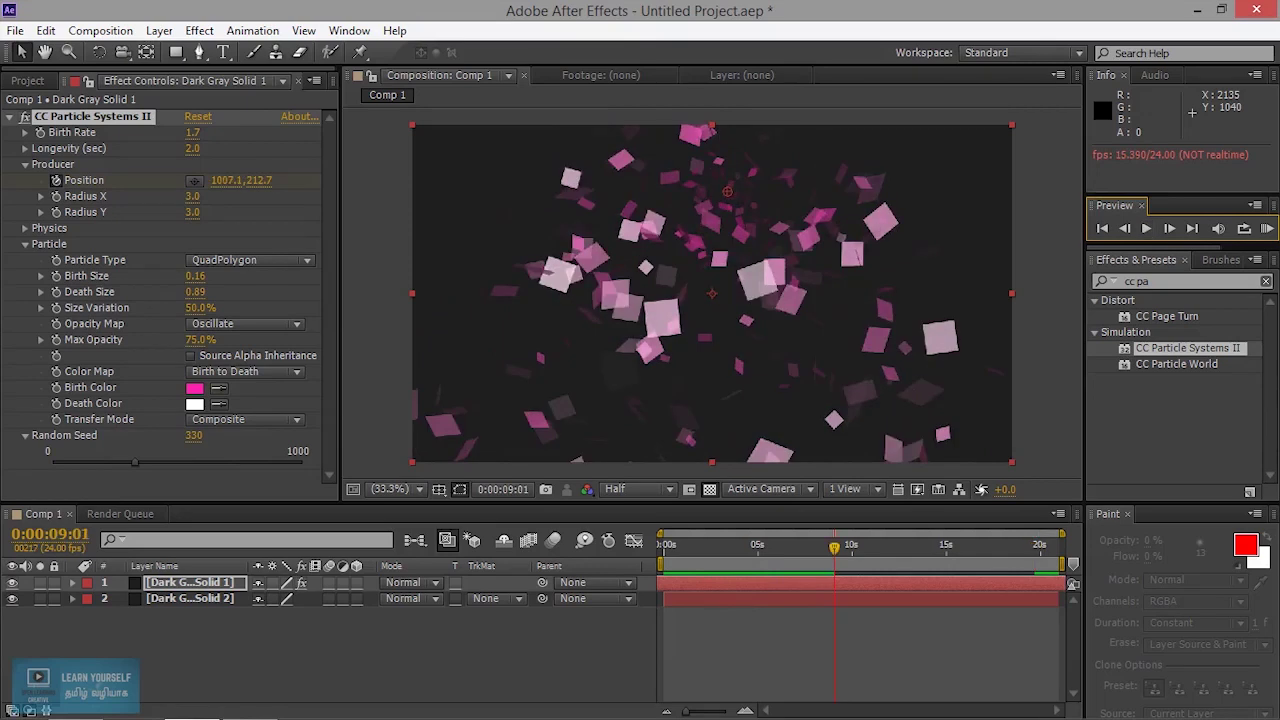
{"action": "left_click", "coordinate": [72, 582]}
- Reveal layer 1's CC Particle Systems II Producer Position keyframes in the timeline
{"action": "left_click", "coordinate": [72, 582]}
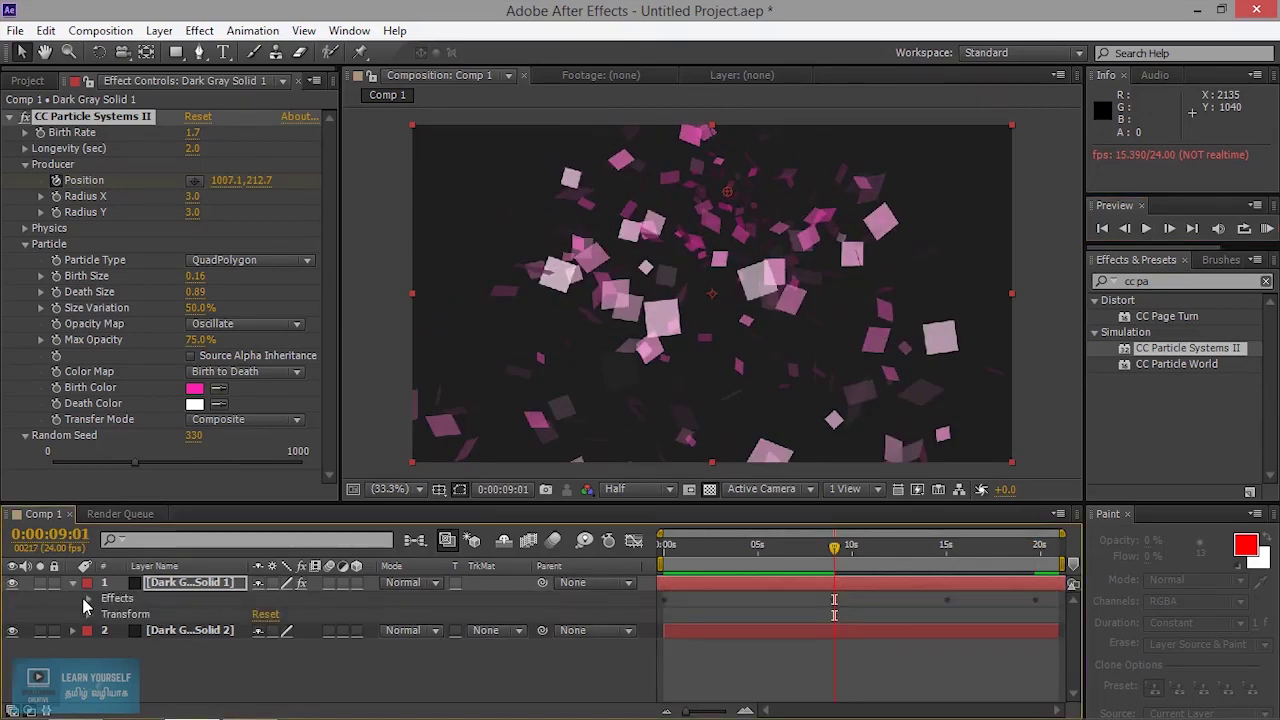
{"action": "left_click", "coordinate": [87, 598]}
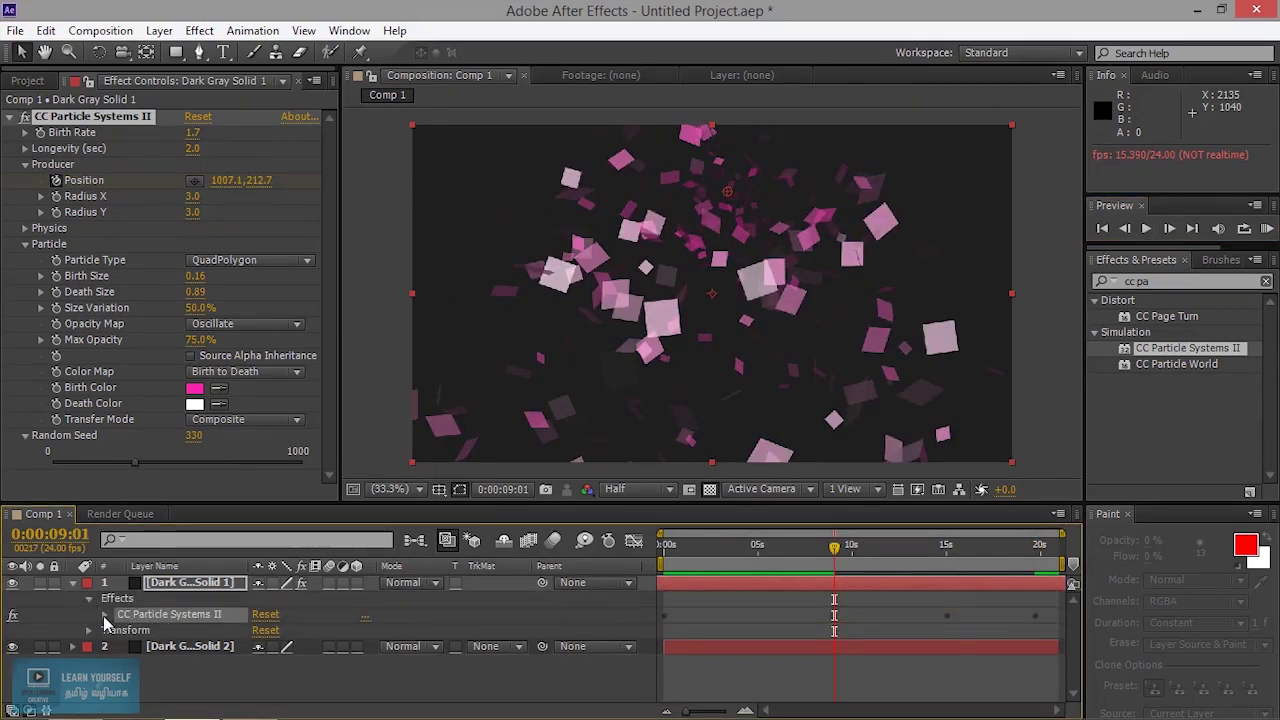
{"action": "left_click", "coordinate": [105, 614]}
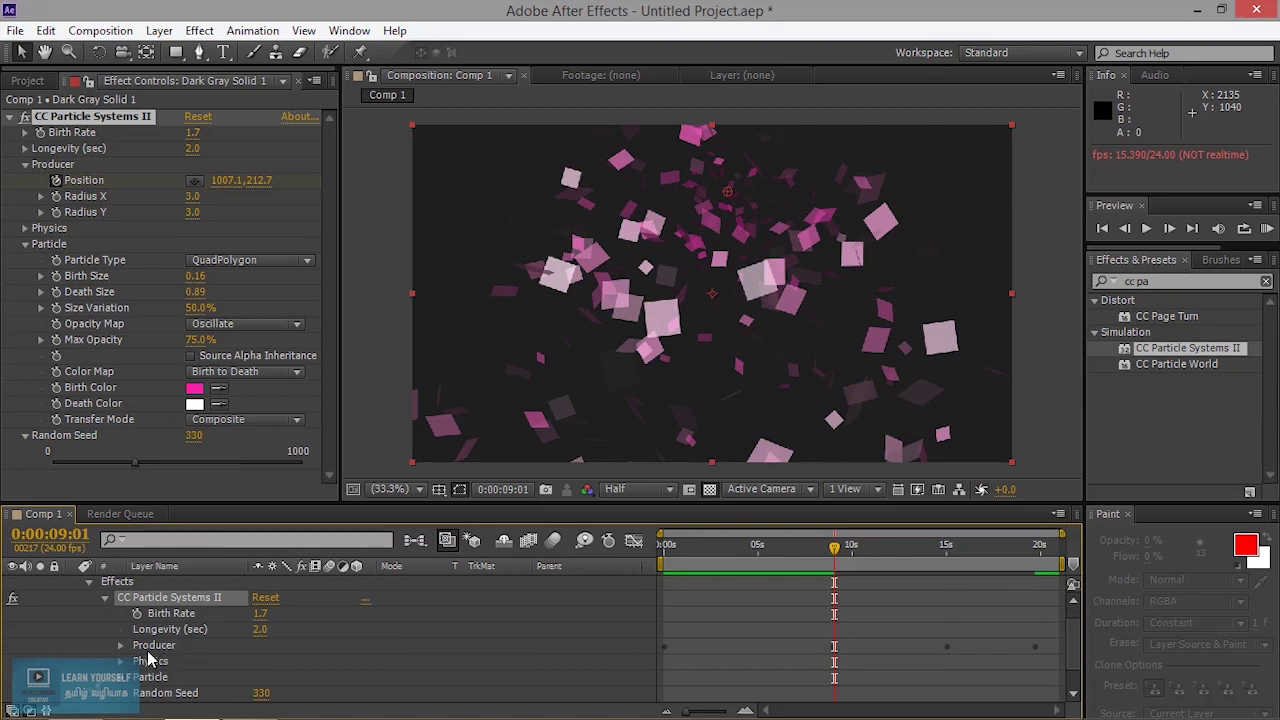
{"action": "left_click", "coordinate": [148, 661]}
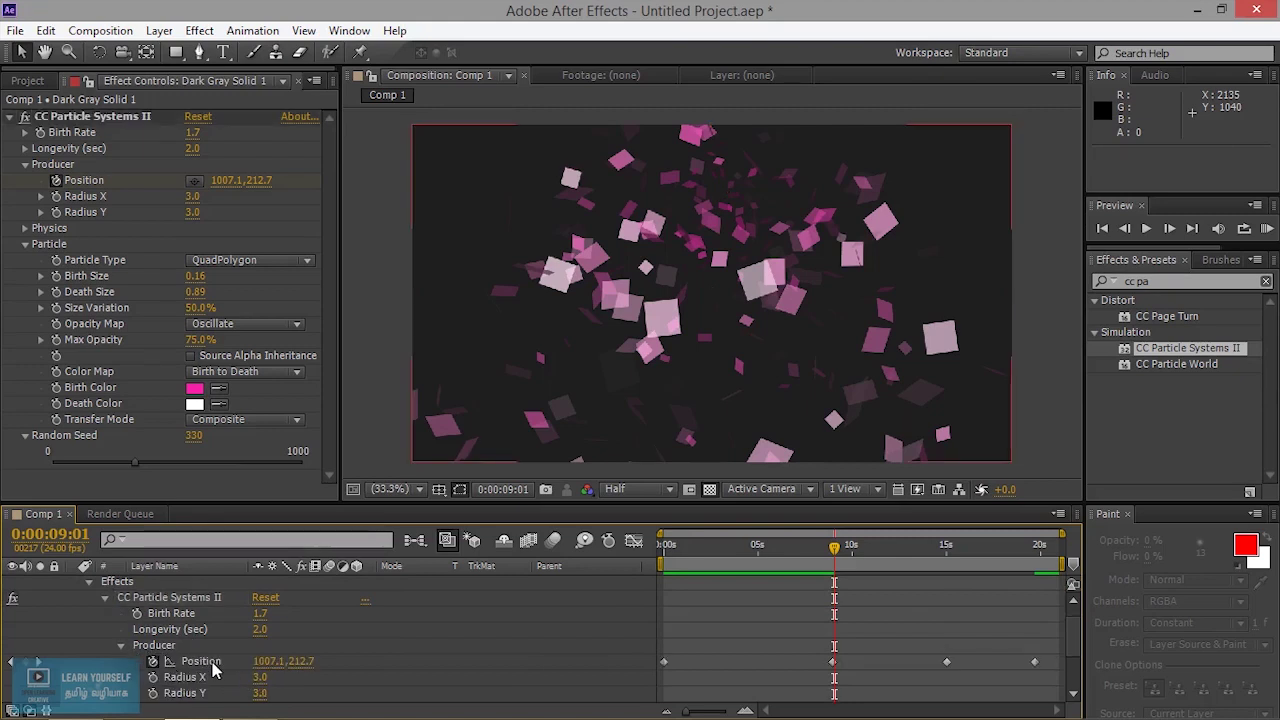
{"action": "left_click", "coordinate": [214, 667]}
- Move the later Position keyframes to about 2, 5 and 7 seconds and end the work area near 10s
{"action": "left_click_drag", "start_coordinate": [772, 622], "coordinate": [1064, 702]}
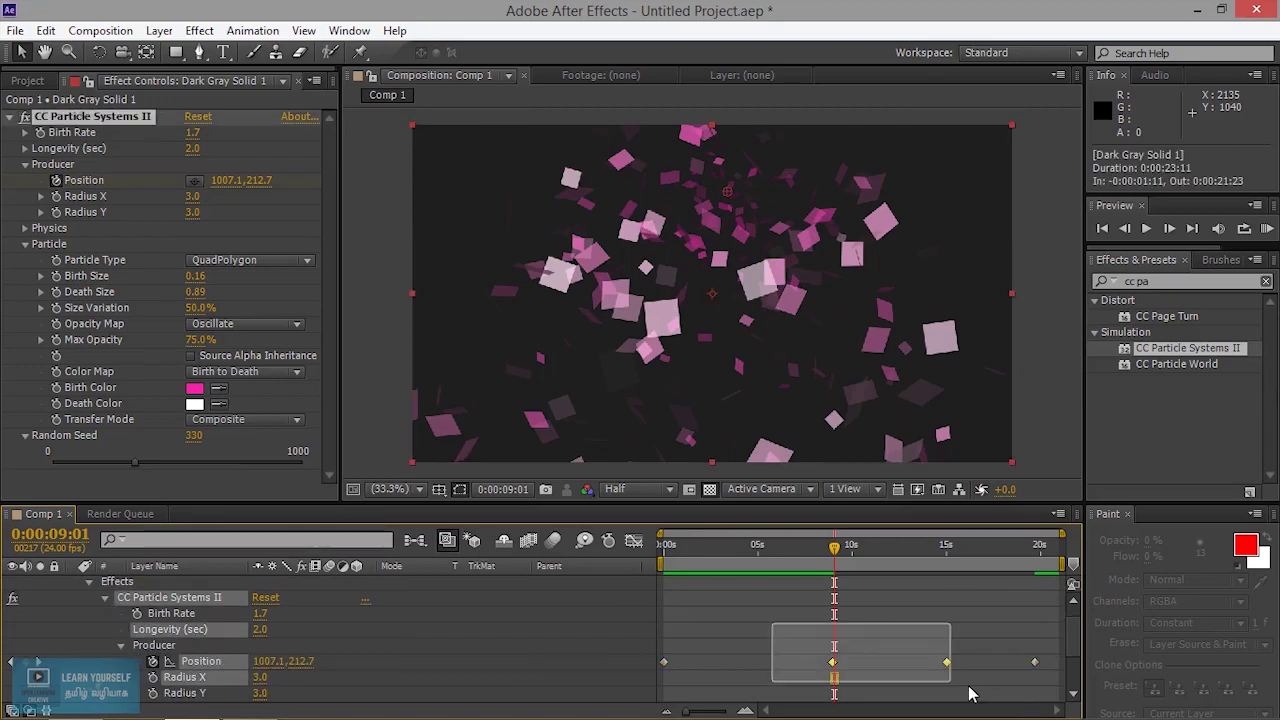
{"action": "left_click", "coordinate": [834, 670]}
{"action": "left_click_drag", "start_coordinate": [834, 664], "coordinate": [711, 666]}
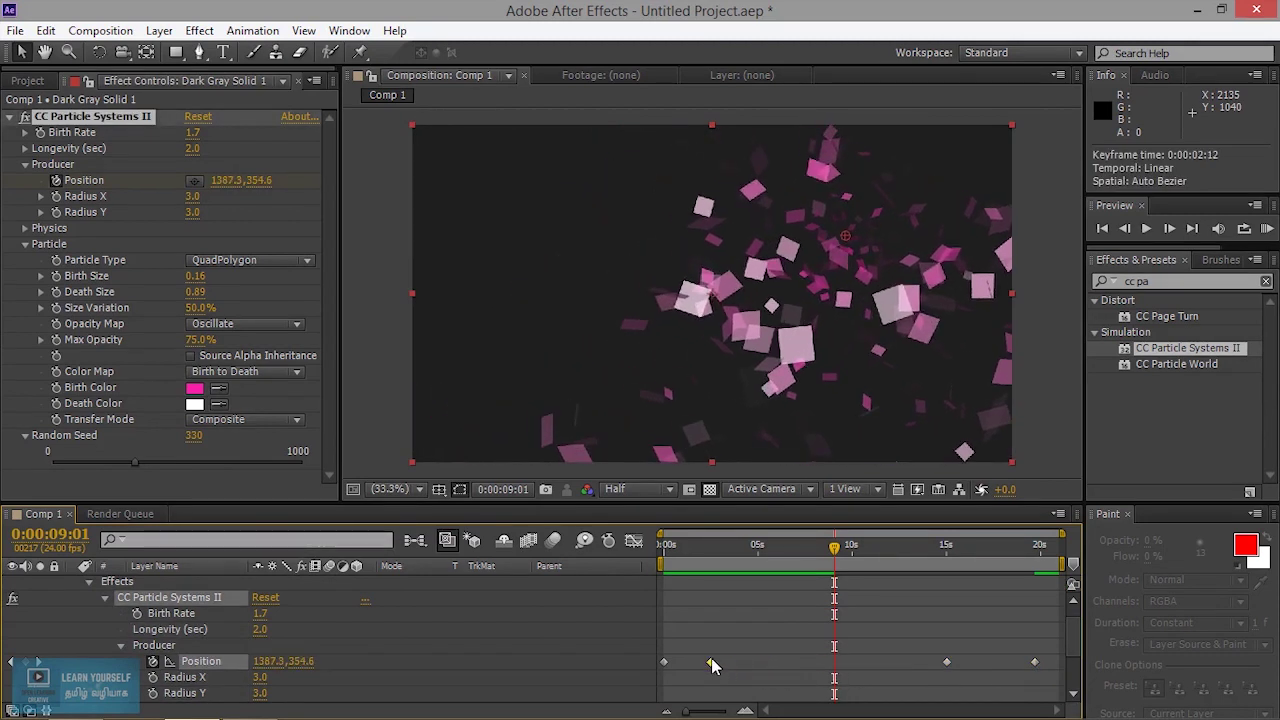
{"action": "left_click_drag", "start_coordinate": [858, 618], "coordinate": [975, 695]}
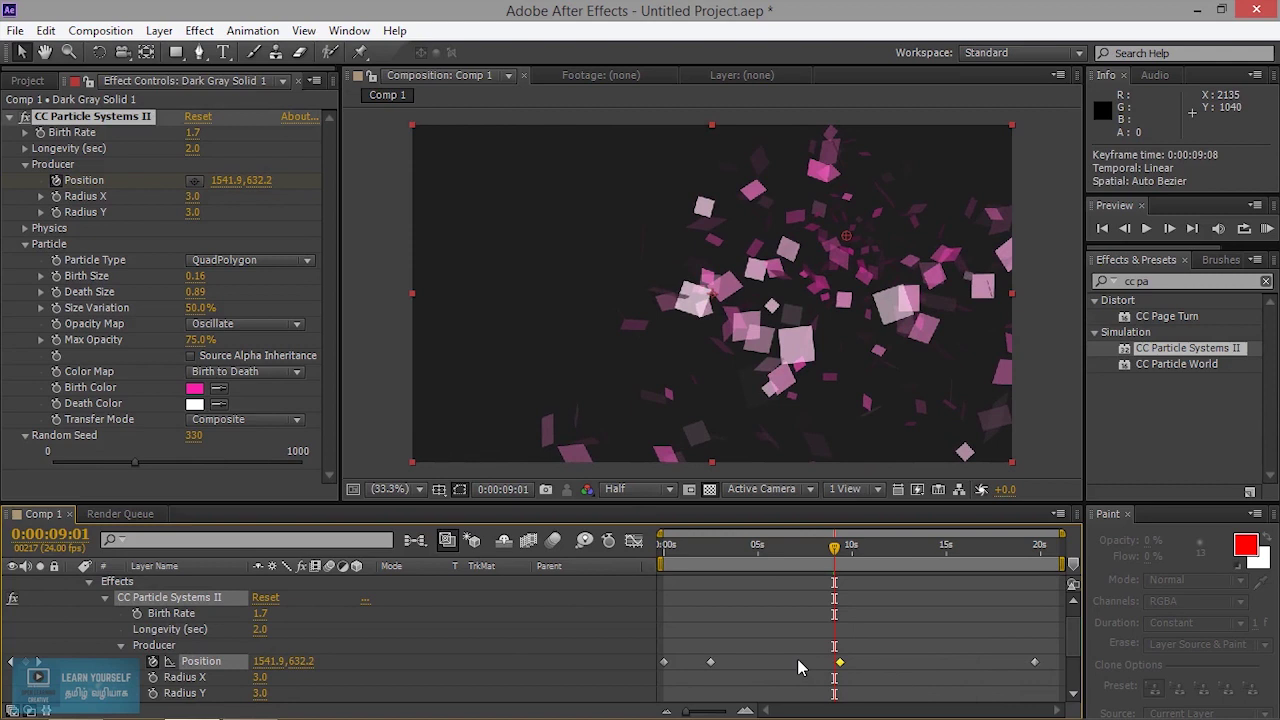
{"action": "left_click_drag", "start_coordinate": [797, 662], "coordinate": [750, 662]}
{"action": "left_click_drag", "start_coordinate": [980, 634], "coordinate": [1068, 704]}
{"action": "left_click_drag", "start_coordinate": [1036, 664], "coordinate": [798, 664]}
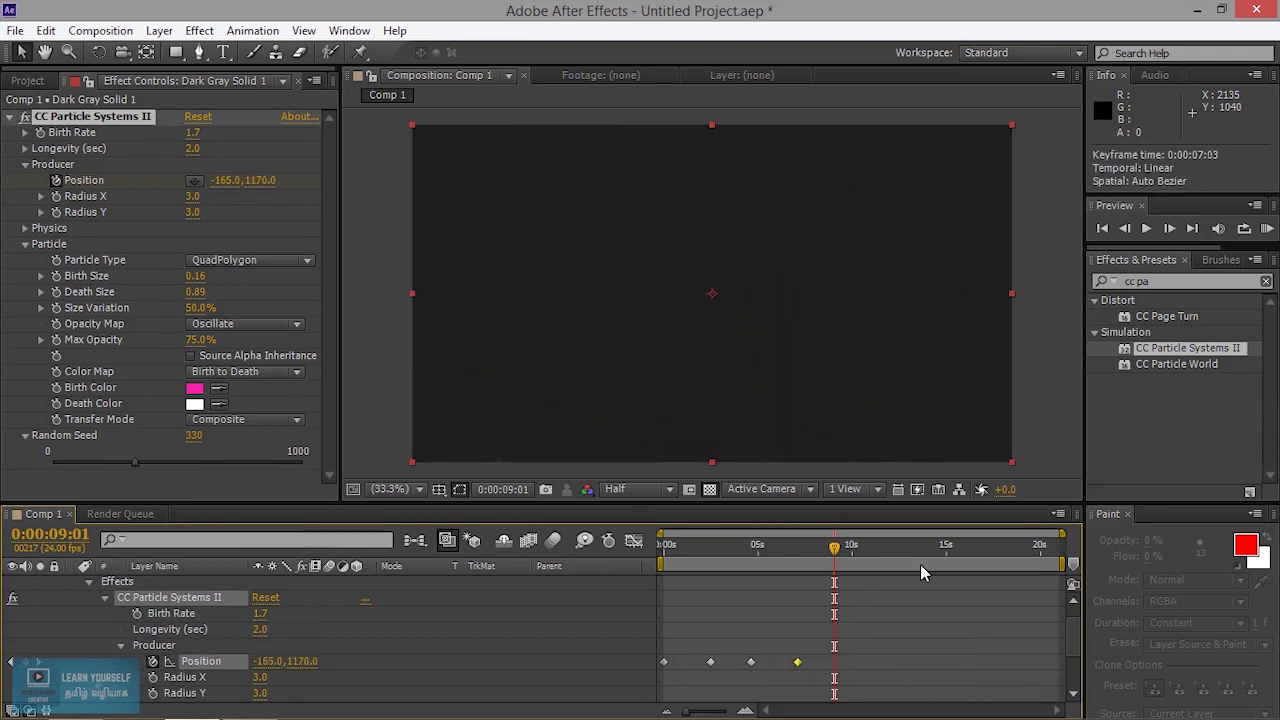
{"action": "left_click_drag", "start_coordinate": [1062, 563], "coordinate": [873, 563]}
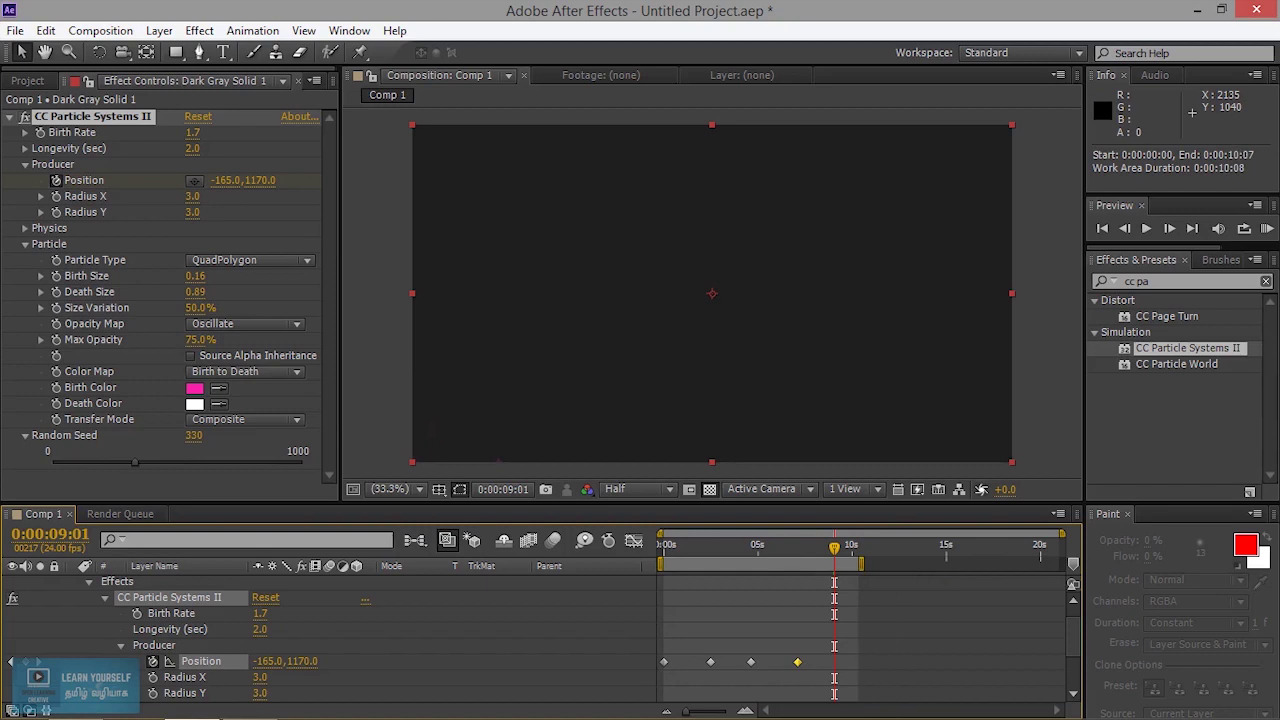
- Trim the composition to the current work area and preview it
{"action": "right_click", "coordinate": [844, 564]}
{"action": "left_click", "coordinate": [893, 625]}
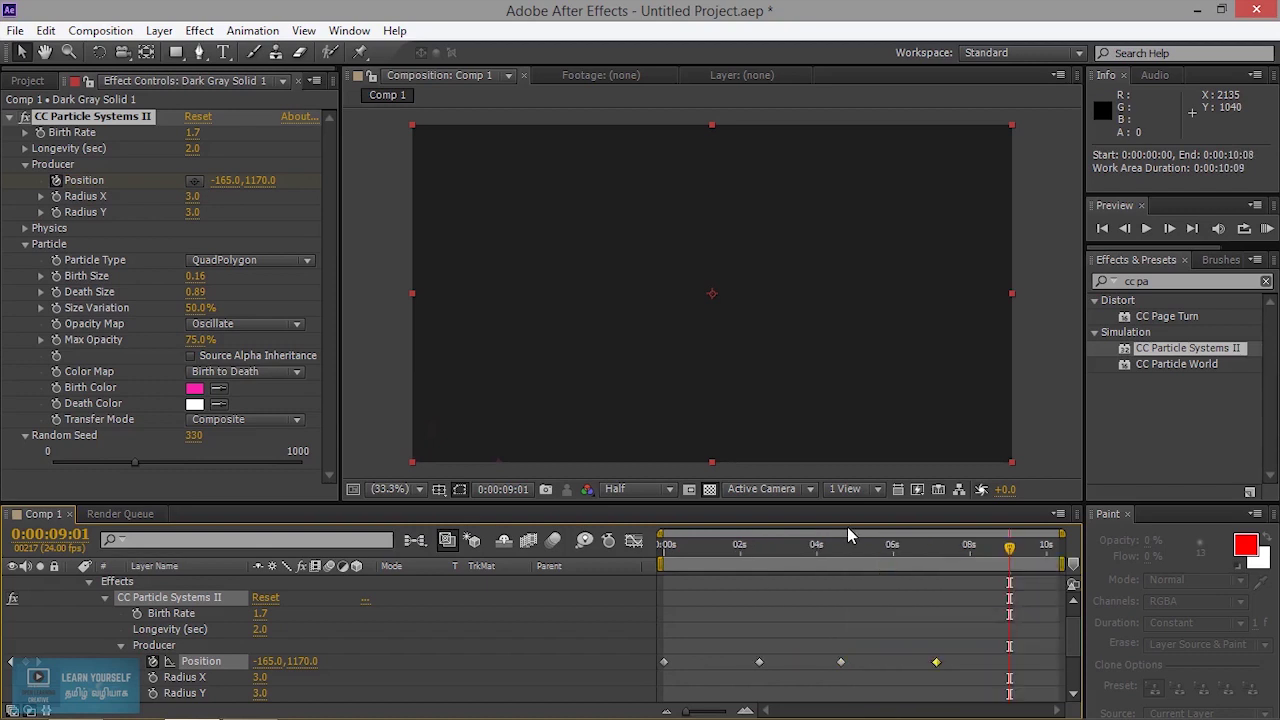
{"action": "left_click", "coordinate": [1146, 229]}
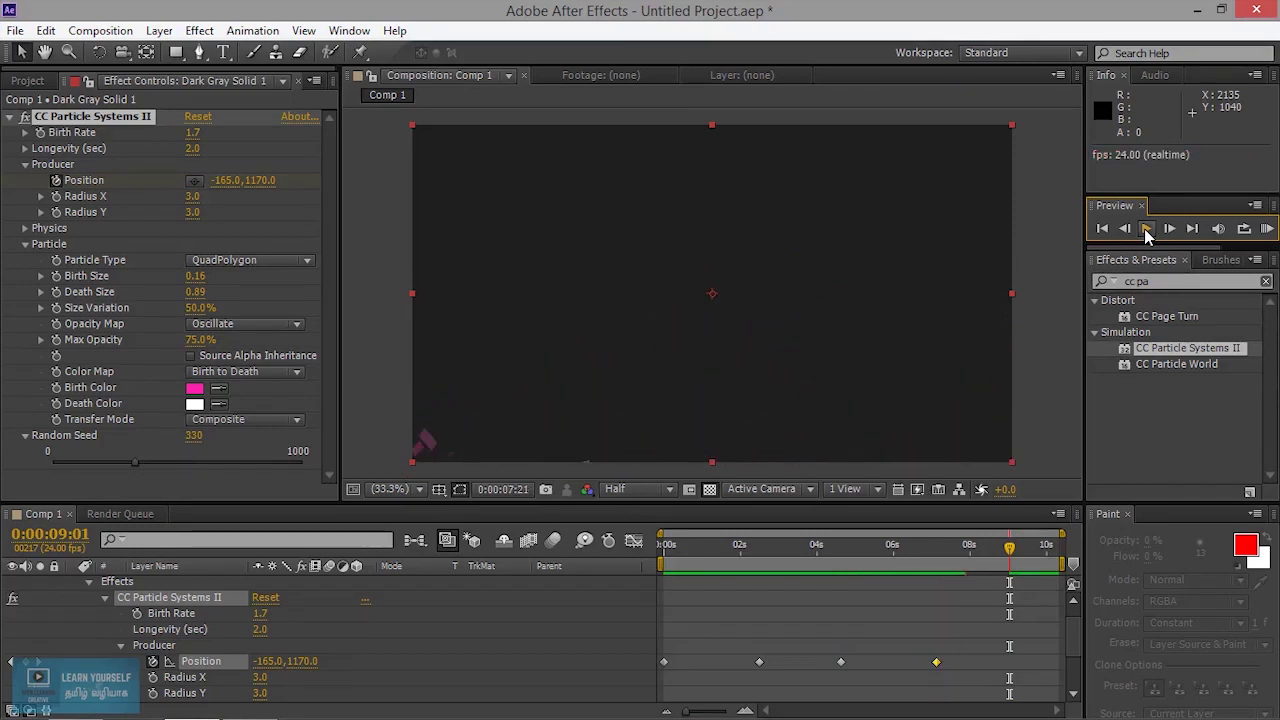
- End the work area at the playhead, trim Comp 1 to 0:00:07:12, and preview
{"action": "key", "text": "n"}
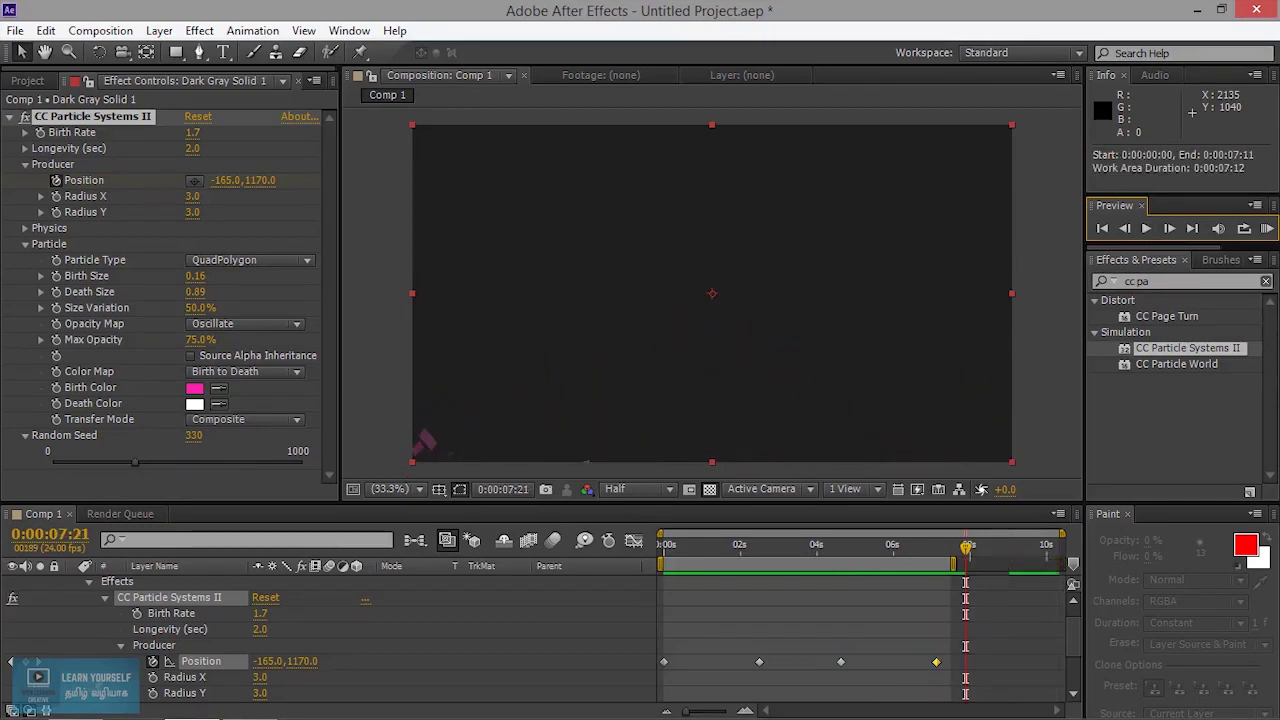
{"action": "right_click", "coordinate": [858, 565]}
{"action": "left_click", "coordinate": [897, 621]}
{"action": "left_click", "coordinate": [897, 621]}
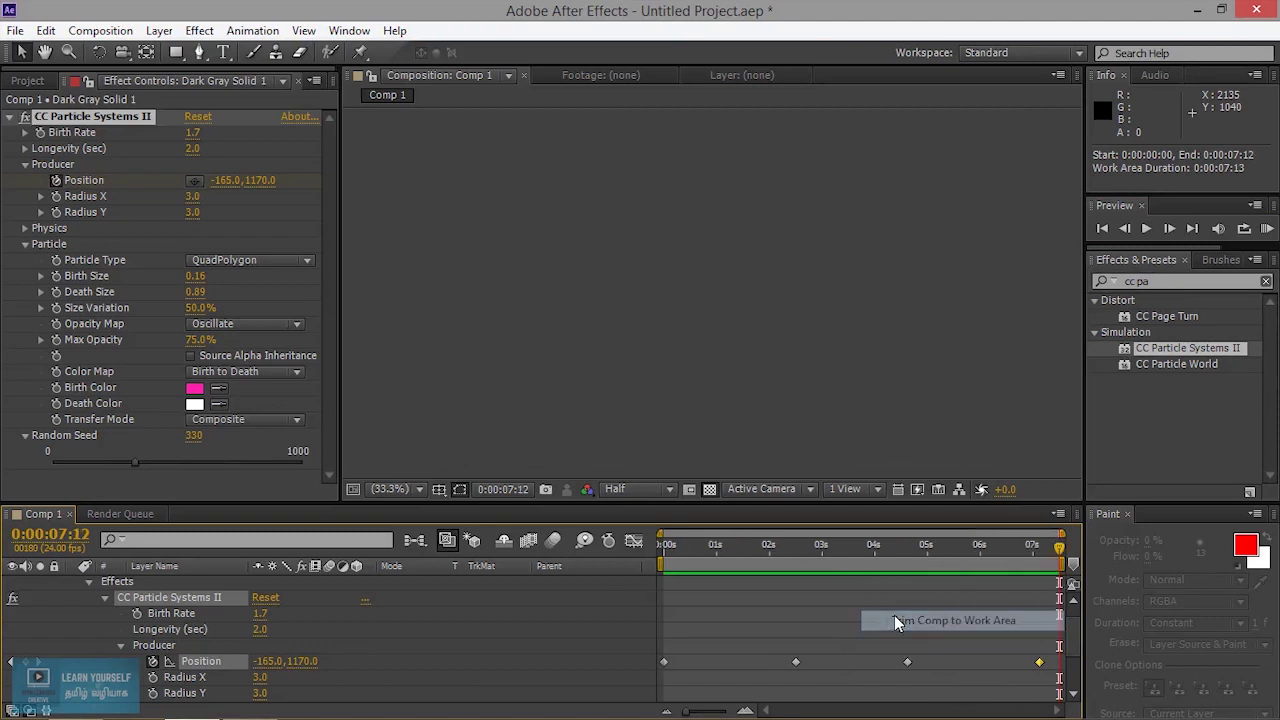
{"action": "left_click", "coordinate": [1148, 226]}
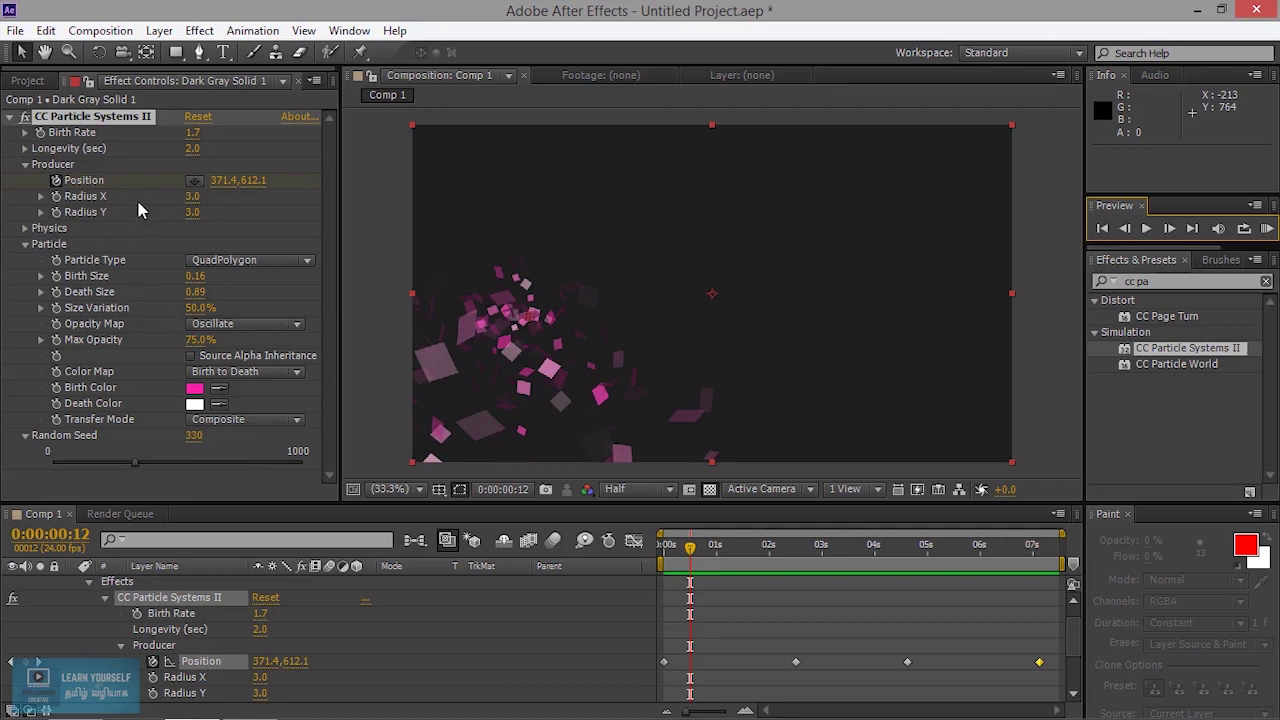
- Switch the Physics Animation to Fractal Explosive and preview it
{"action": "left_click", "coordinate": [26, 229]}
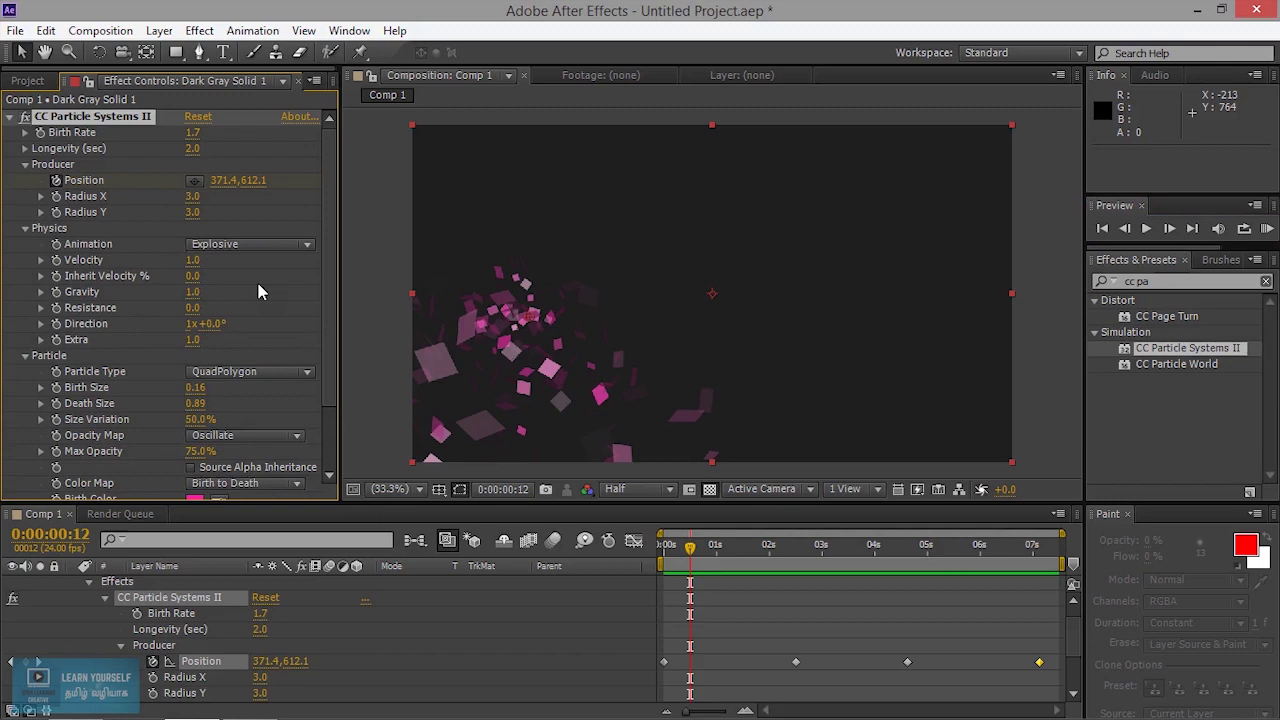
{"action": "left_click", "coordinate": [279, 248]}
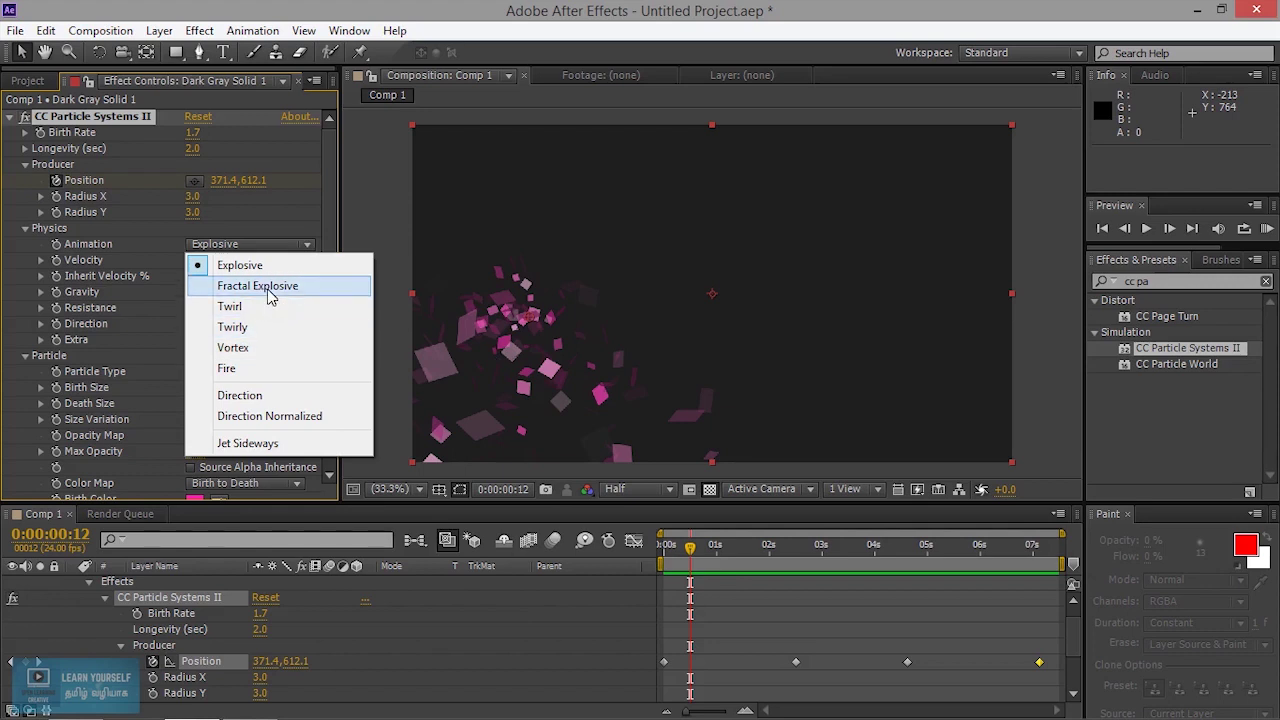
{"action": "left_click", "coordinate": [266, 287]}
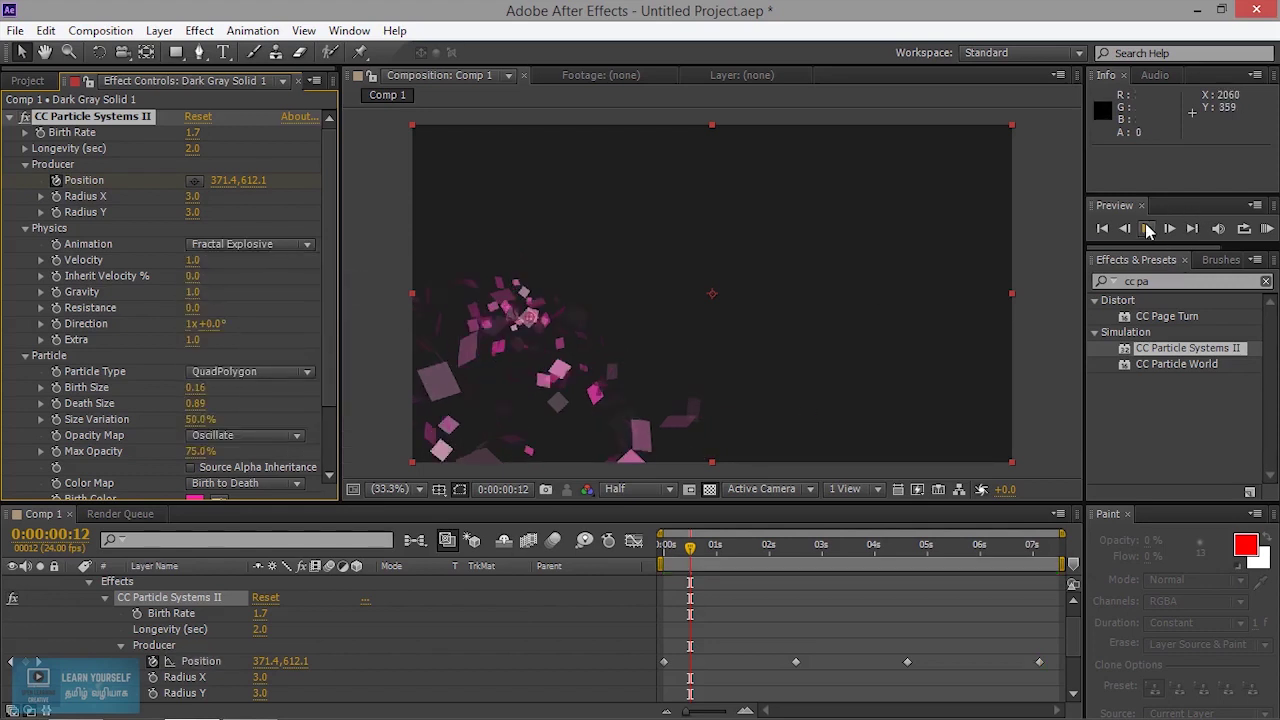
{"action": "left_click", "coordinate": [1148, 230]}
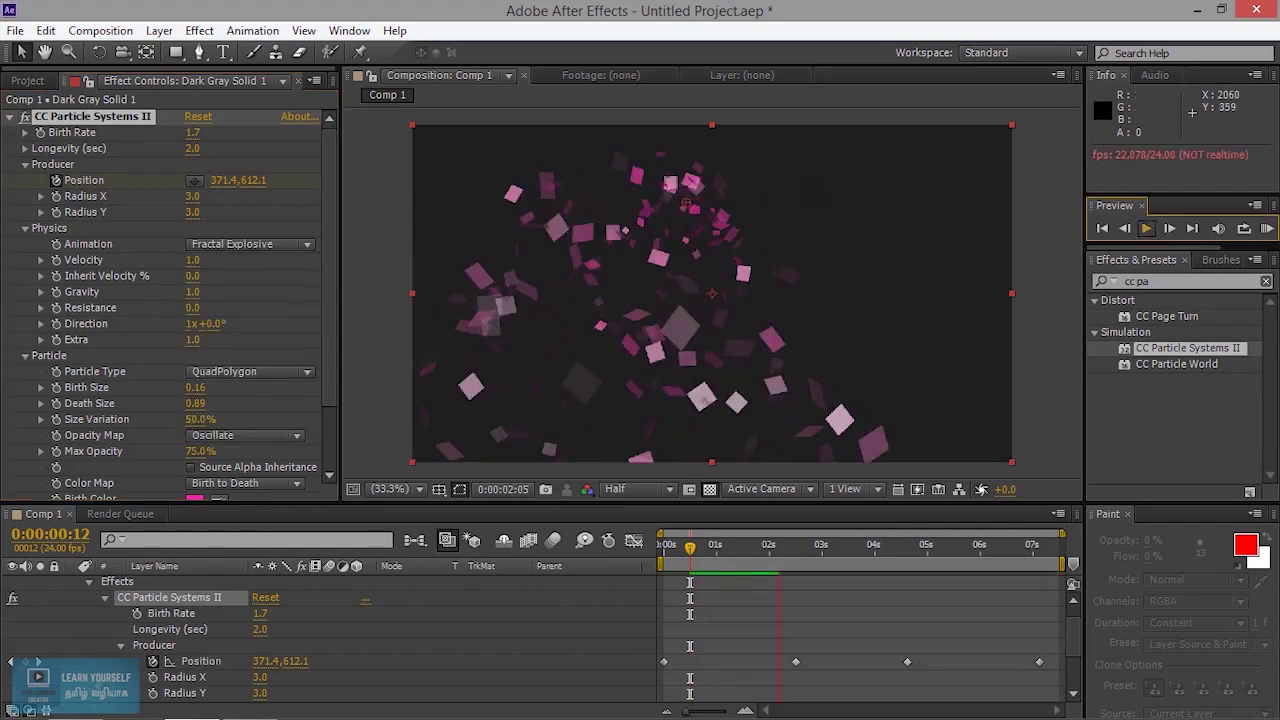
- Try the Twirl animation, then switch to Vortex and preview it
{"action": "left_click", "coordinate": [250, 244]}
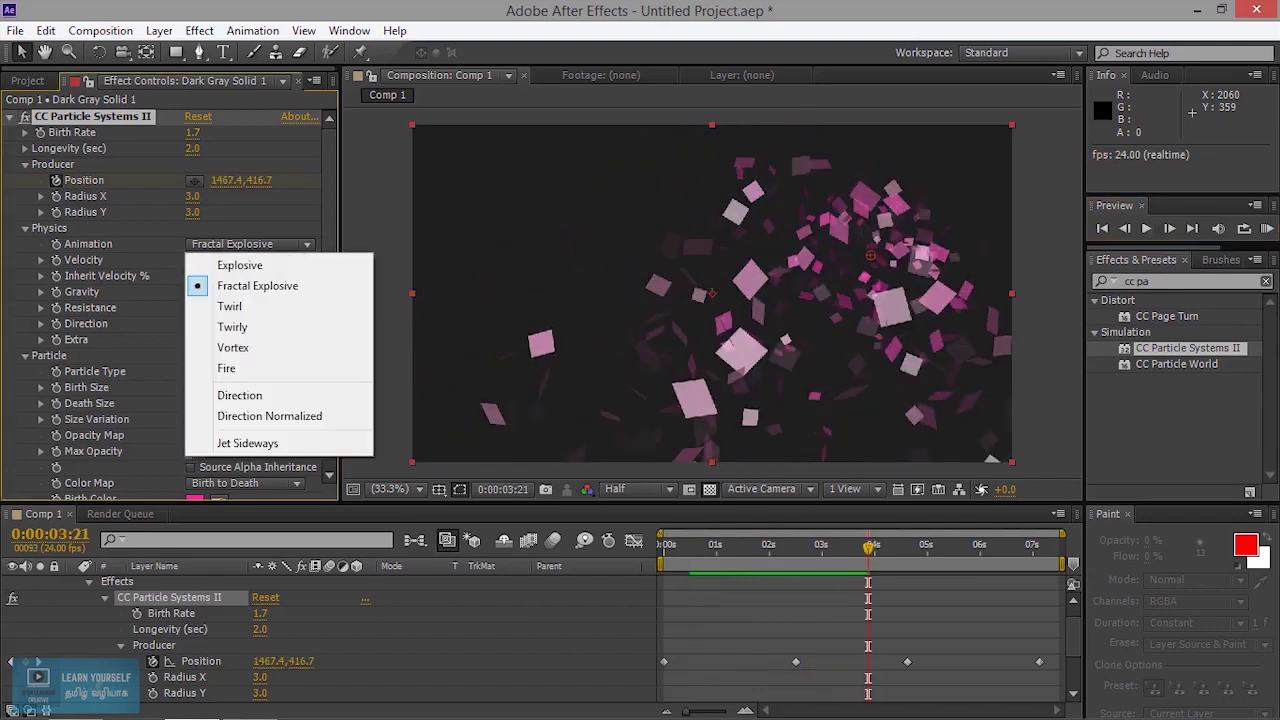
{"action": "left_click", "coordinate": [245, 307]}
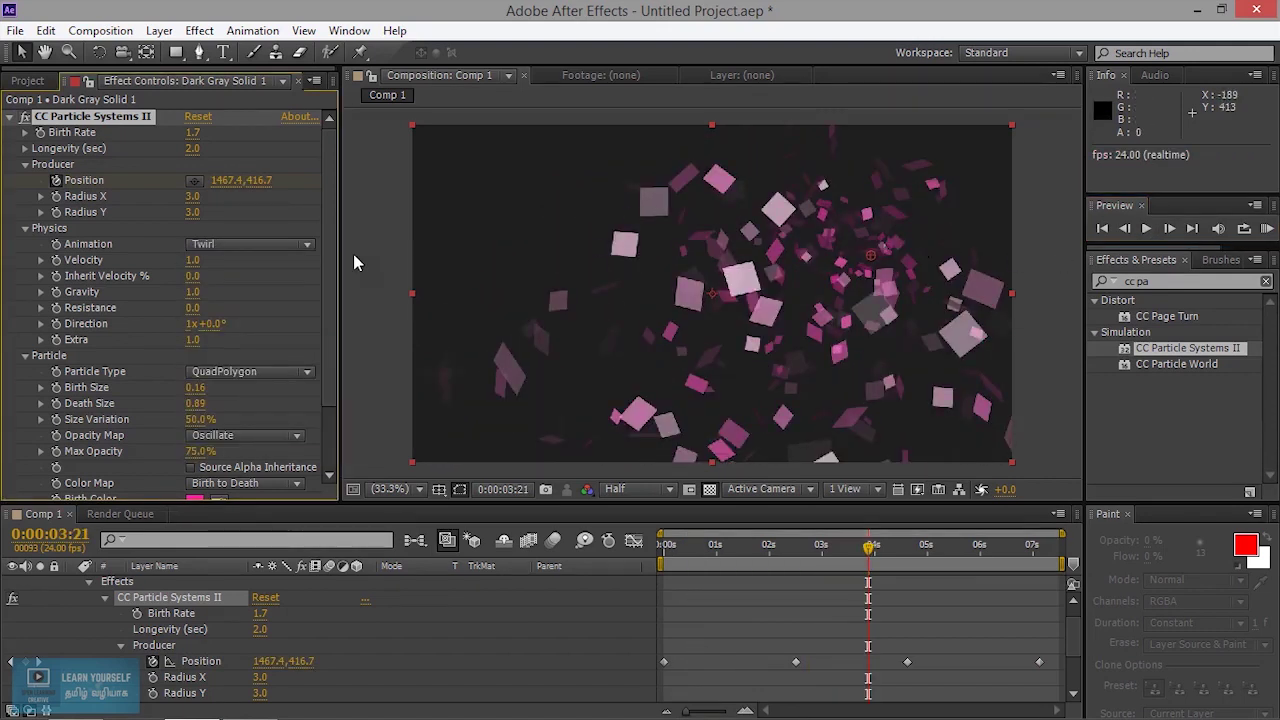
{"action": "left_click", "coordinate": [276, 247]}
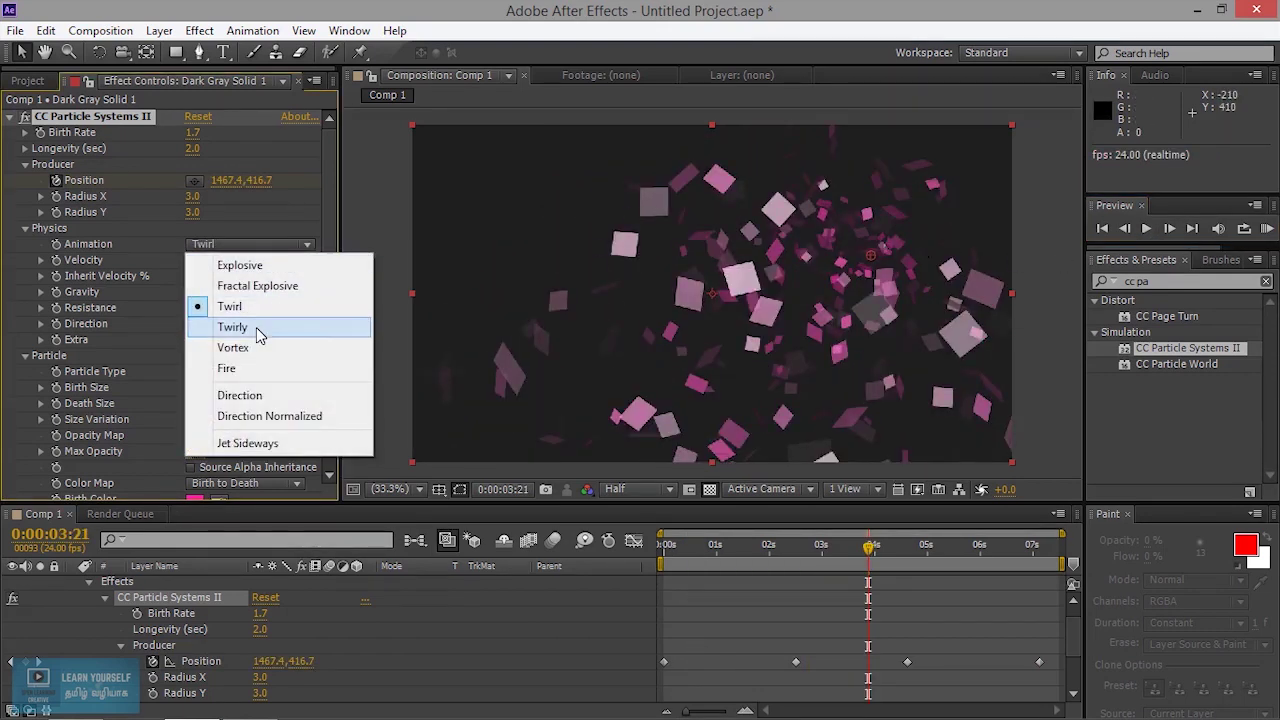
{"action": "left_click", "coordinate": [262, 347]}
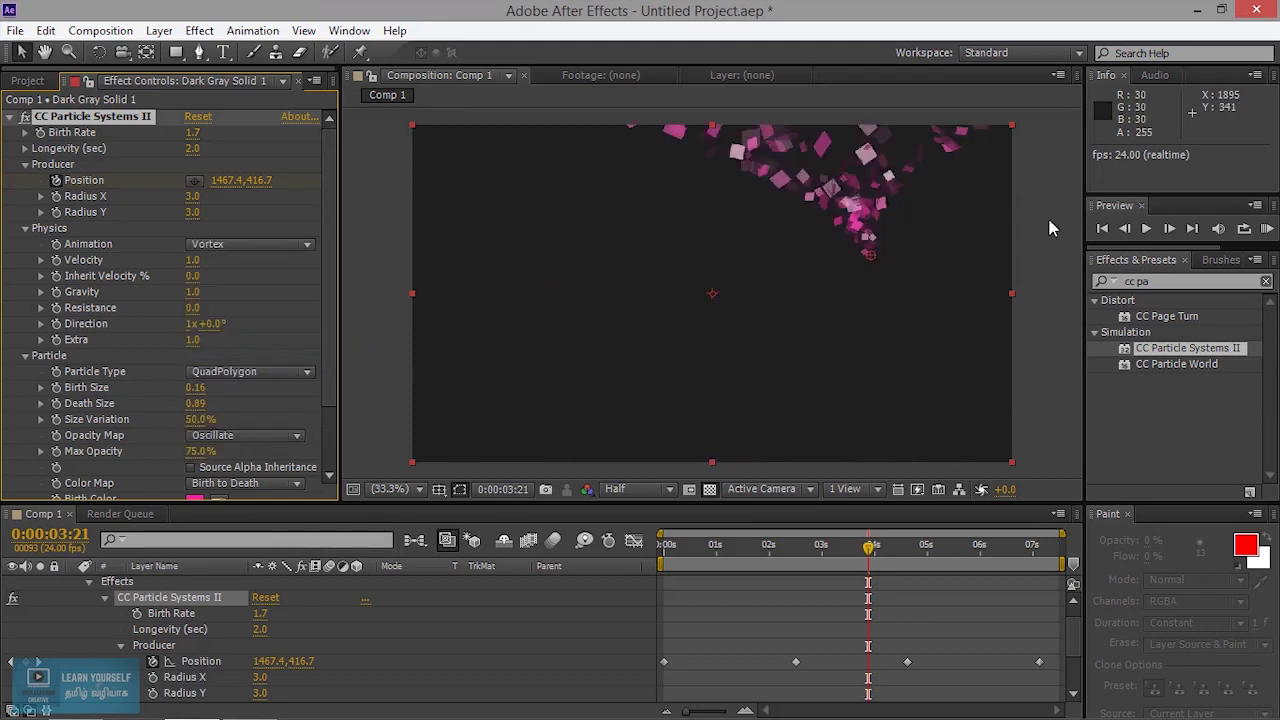
{"action": "left_click", "coordinate": [1147, 230]}
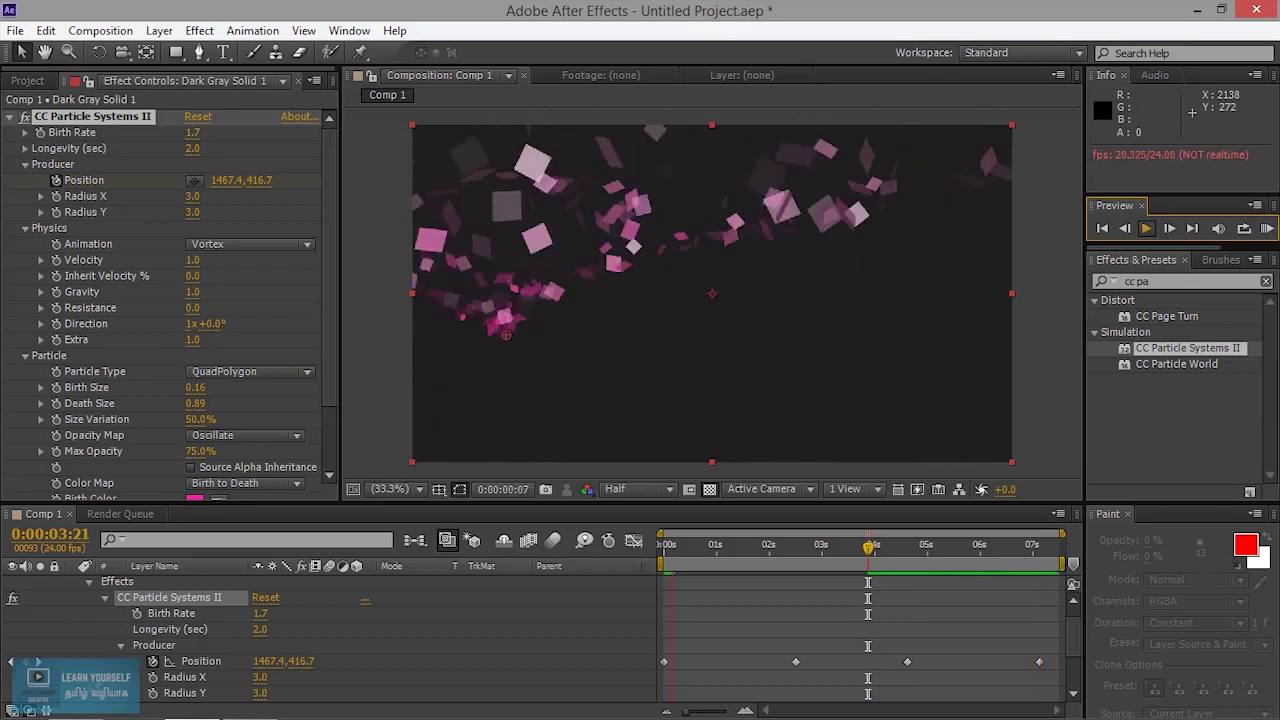
- Preview the Direction animation, return to Vortex, and set Velocity to -0.4
{"action": "left_click", "coordinate": [250, 244]}
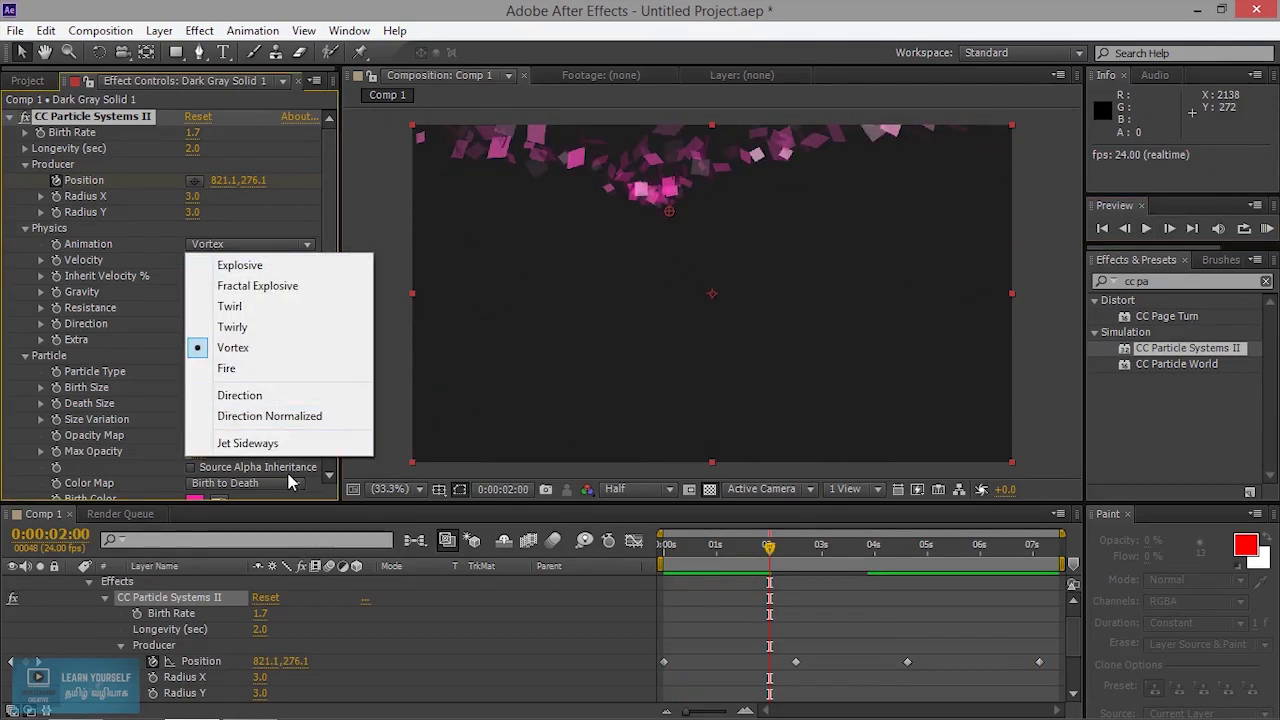
{"action": "left_click", "coordinate": [266, 396]}
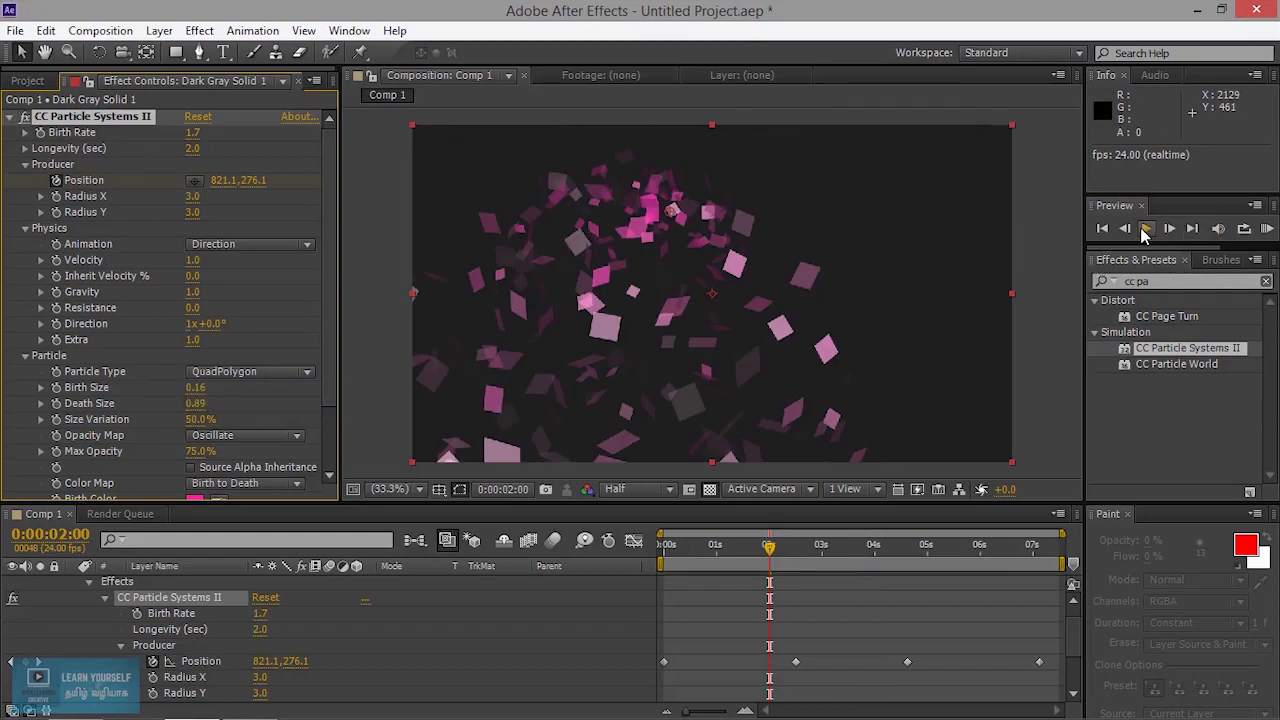
{"action": "left_click", "coordinate": [1145, 229]}
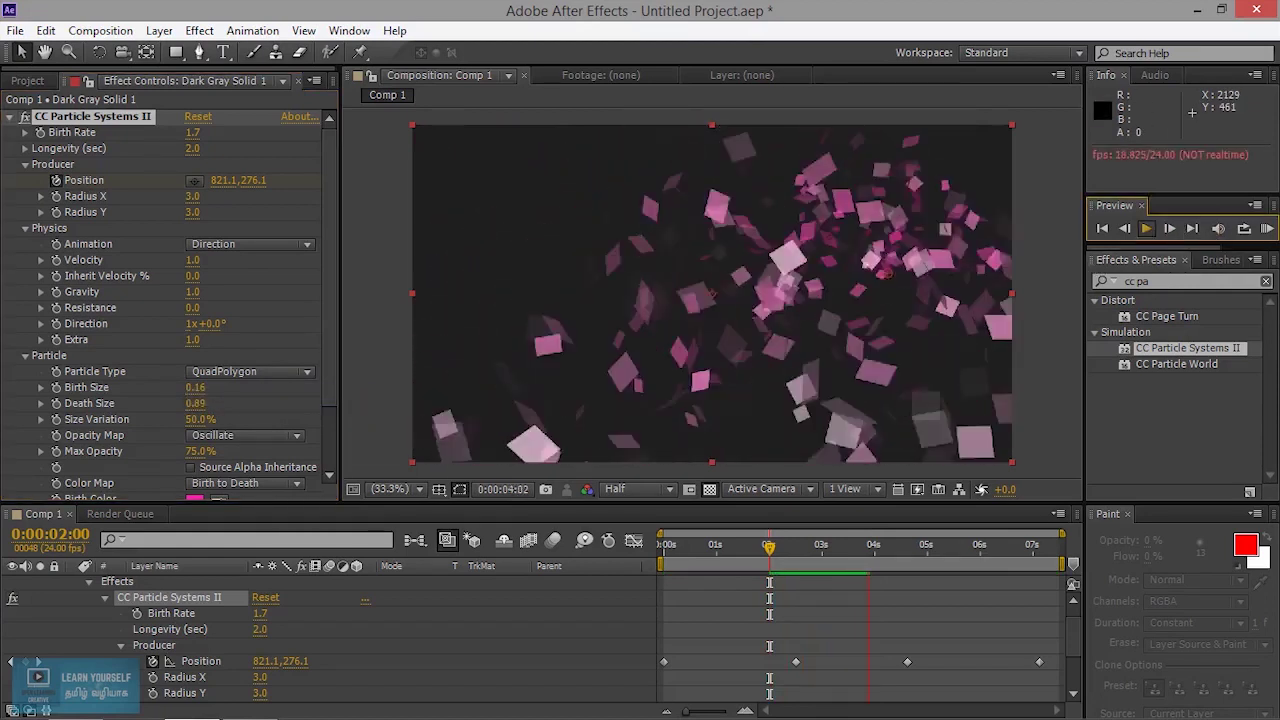
{"action": "left_click", "coordinate": [260, 246]}
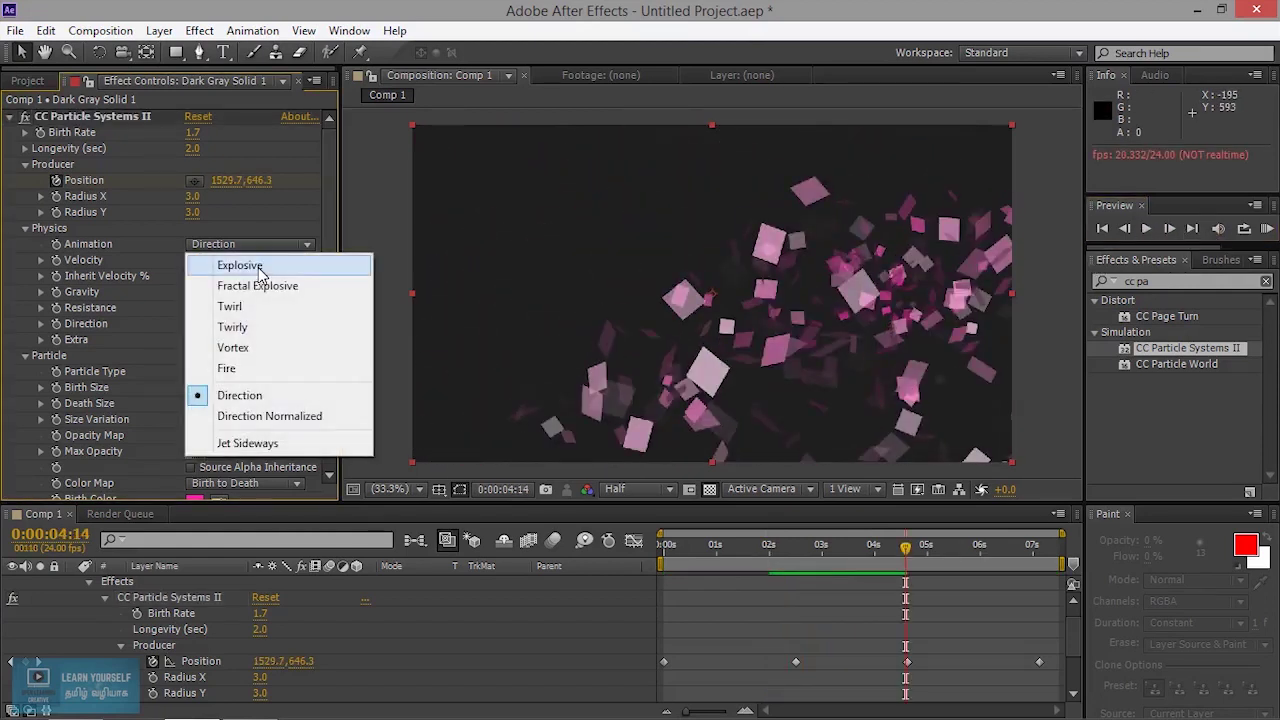
{"action": "left_click", "coordinate": [254, 346]}
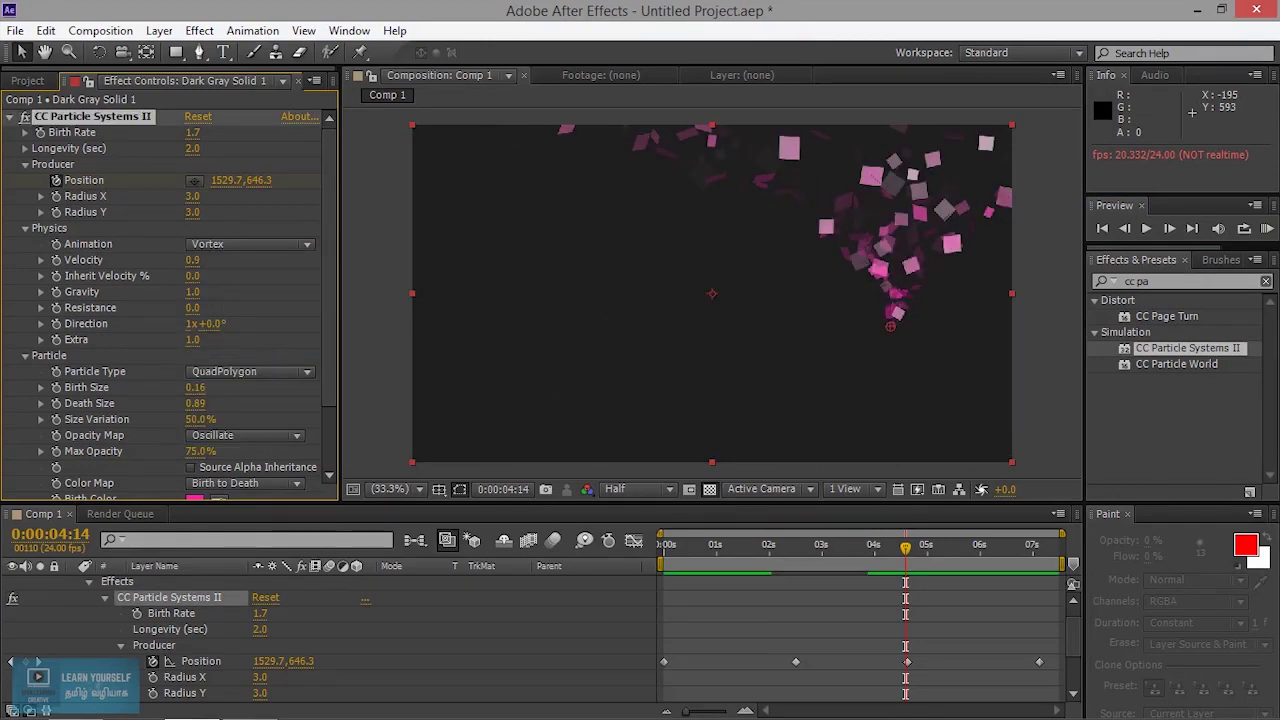
{"action": "mouse_move", "coordinate": [191, 260]}
{"action": "left_mouse_down"}
{"action": "mouse_move", "coordinate": [171, 260]}
{"action": "mouse_move", "coordinate": [182, 260]}
{"action": "left_mouse_up"}
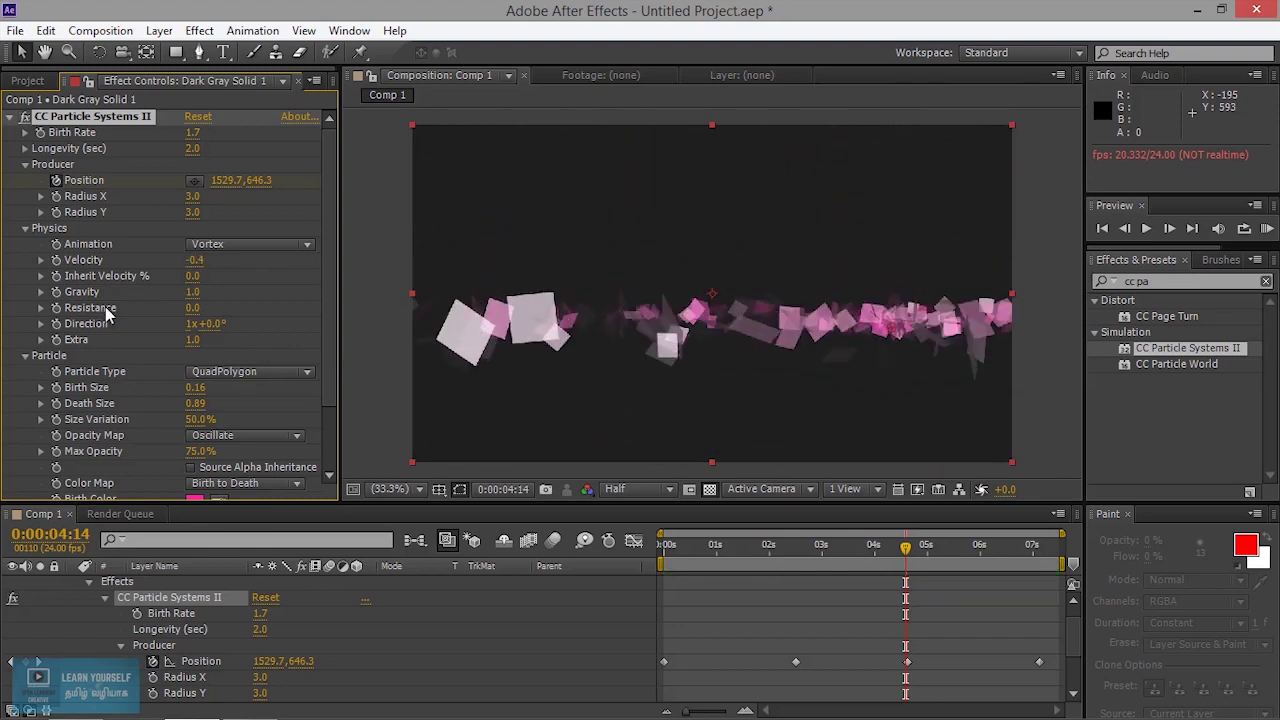
- Set Gravity to 0.0 and Velocity to 0.1, previewing the curving Vortex stream
{"action": "left_click_drag", "start_coordinate": [192, 291], "coordinate": [180, 291]}
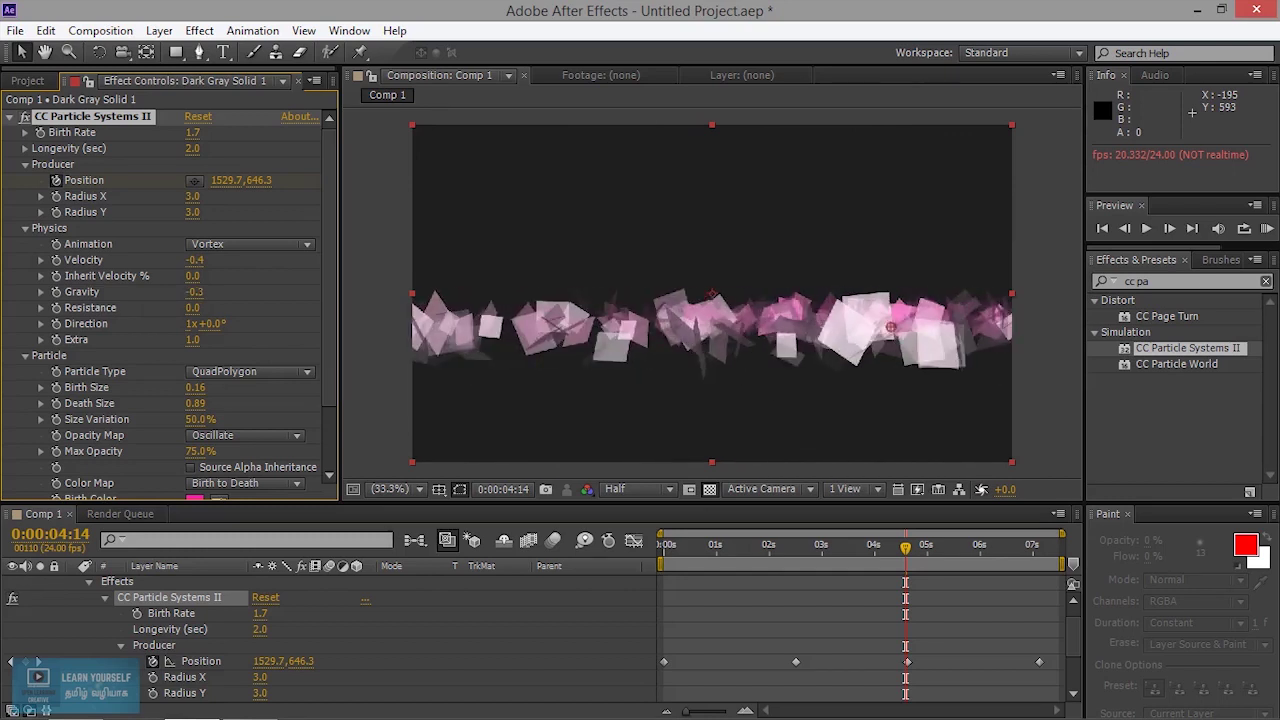
{"action": "left_click", "coordinate": [1147, 228]}
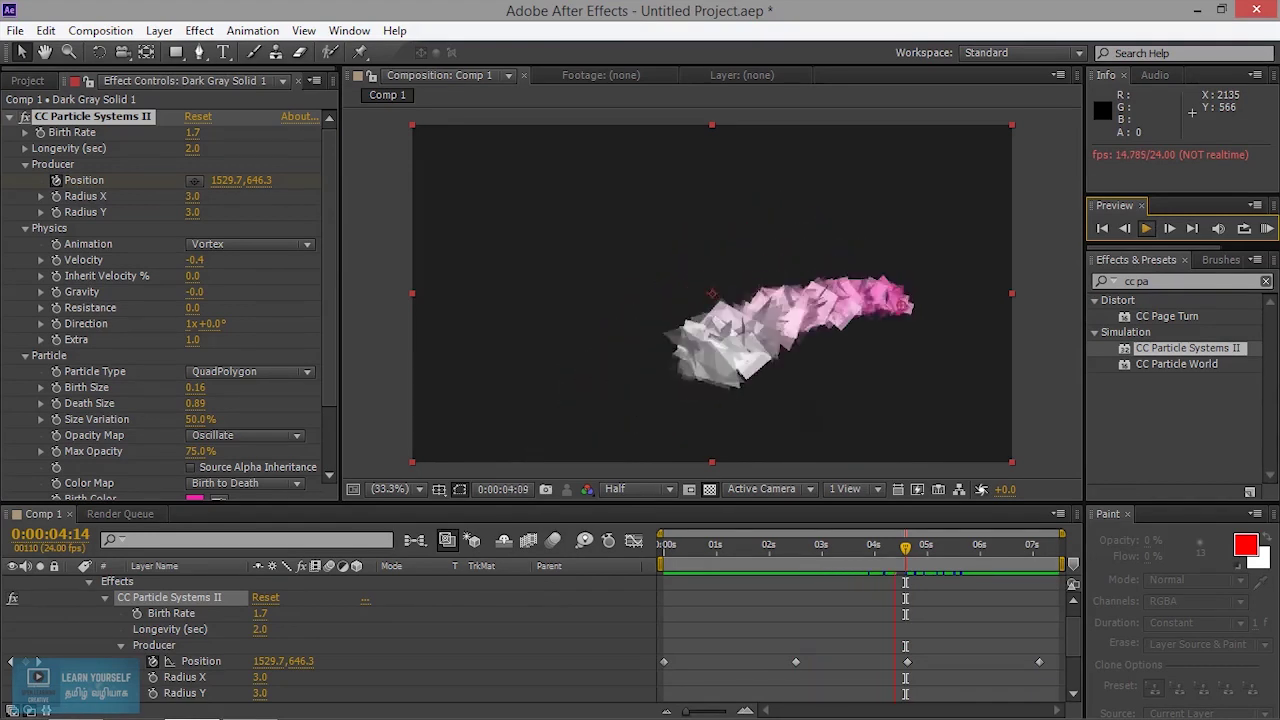
{"action": "key", "text": "space"}
{"action": "left_click_drag", "start_coordinate": [194, 260], "coordinate": [202, 260]}
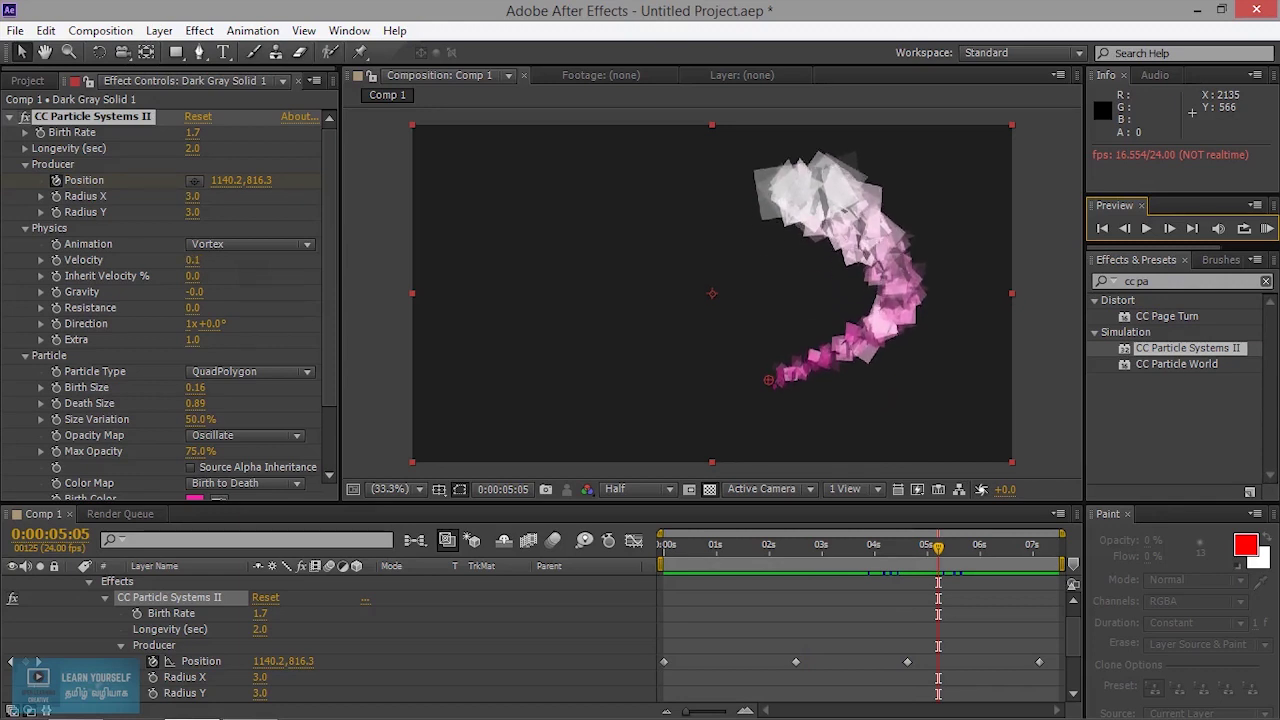
{"action": "left_click", "coordinate": [1147, 229]}
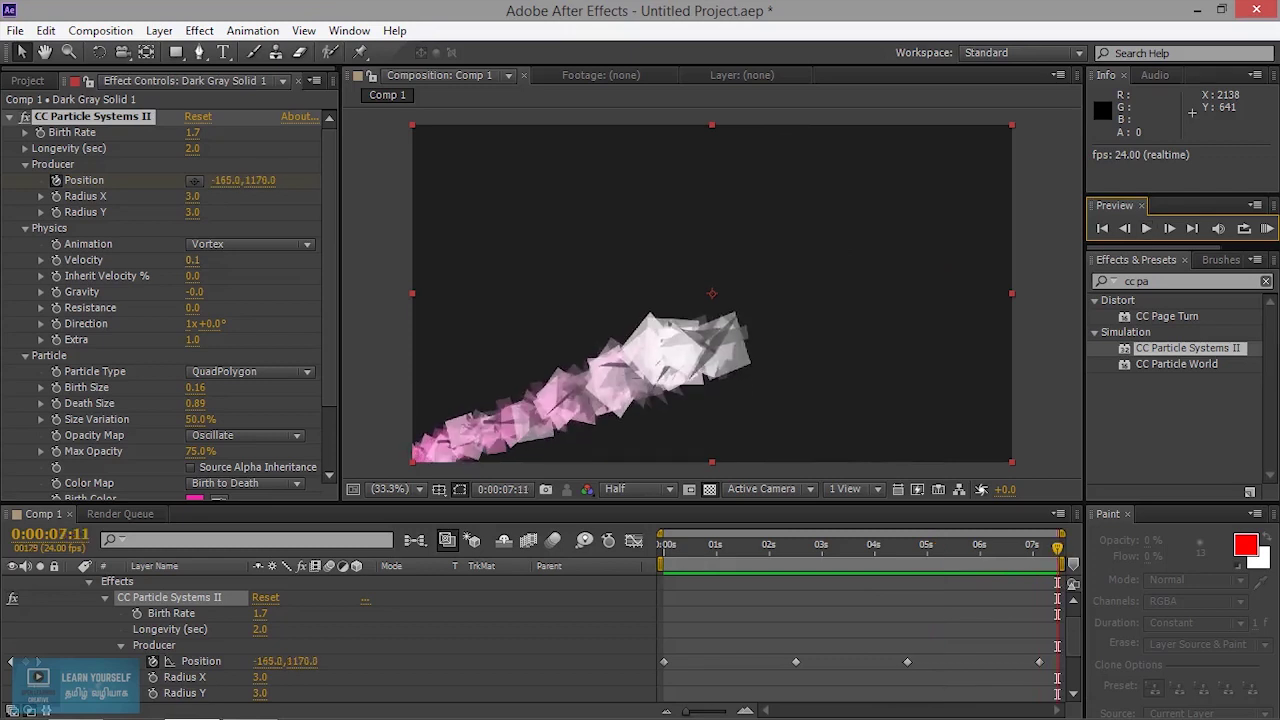
- Drag the Position keyframes earlier, the last one to about 2.5 seconds
{"action": "left_click_drag", "start_coordinate": [798, 663], "coordinate": [714, 663]}
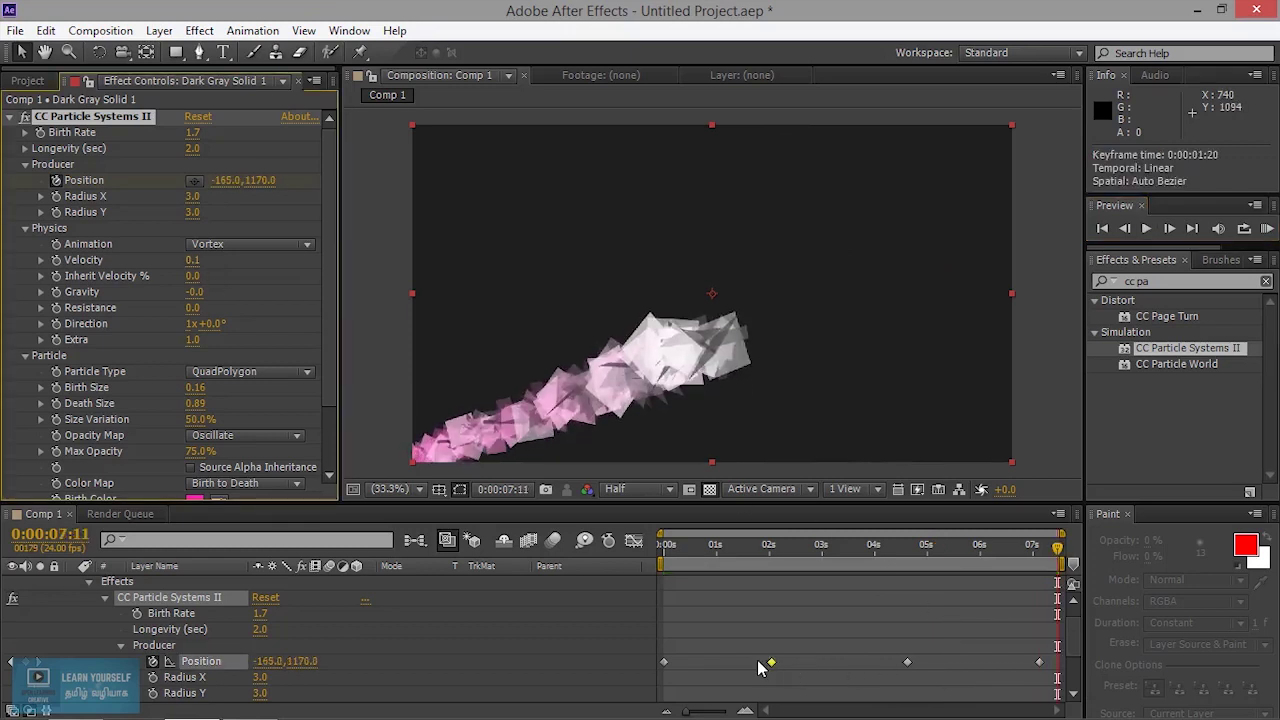
{"action": "left_click_drag", "start_coordinate": [908, 664], "coordinate": [756, 664]}
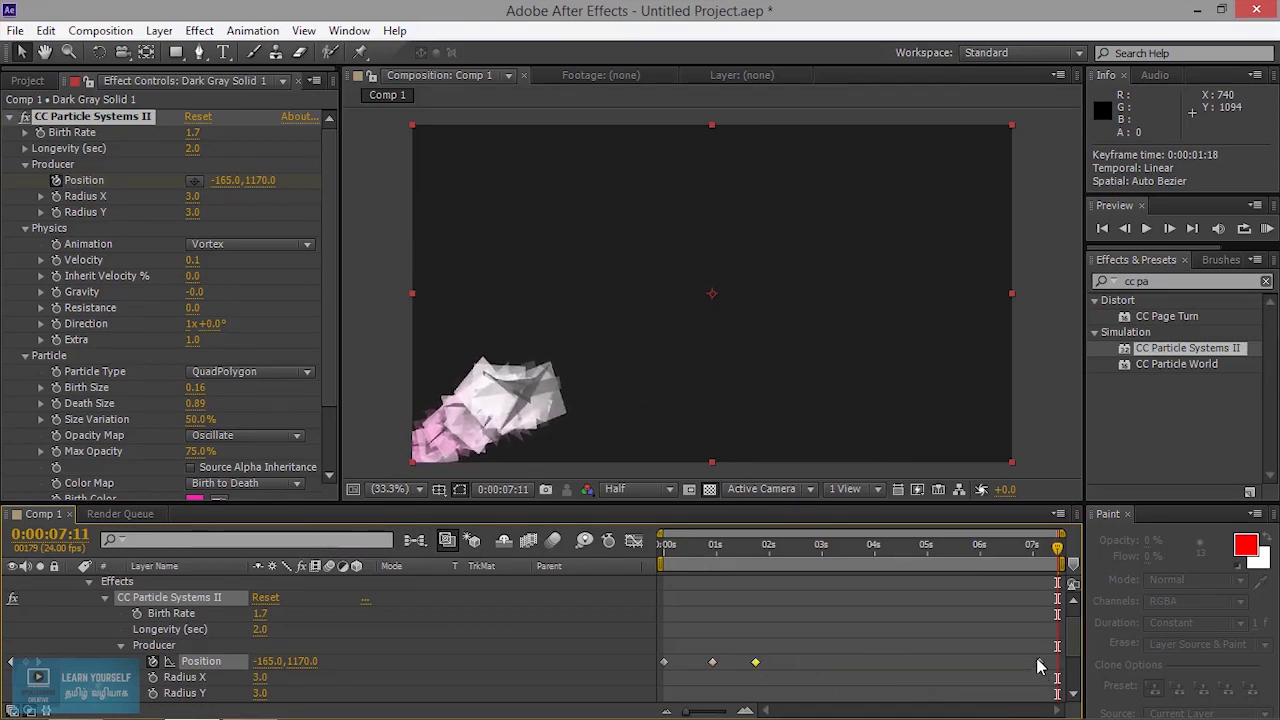
{"action": "left_click_drag", "start_coordinate": [755, 662], "coordinate": [801, 662]}
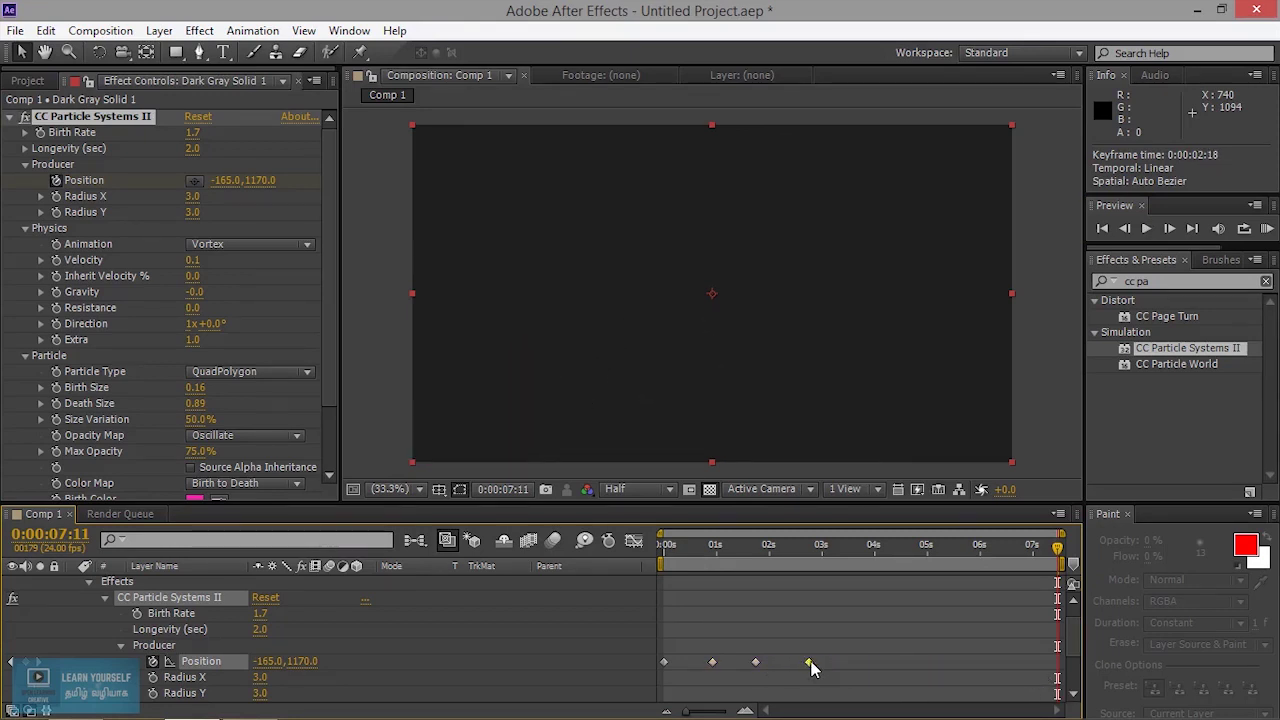
- End the work area around 3 seconds, trim the comp to it, and preview
{"action": "left_click_drag", "start_coordinate": [1058, 563], "coordinate": [833, 563]}
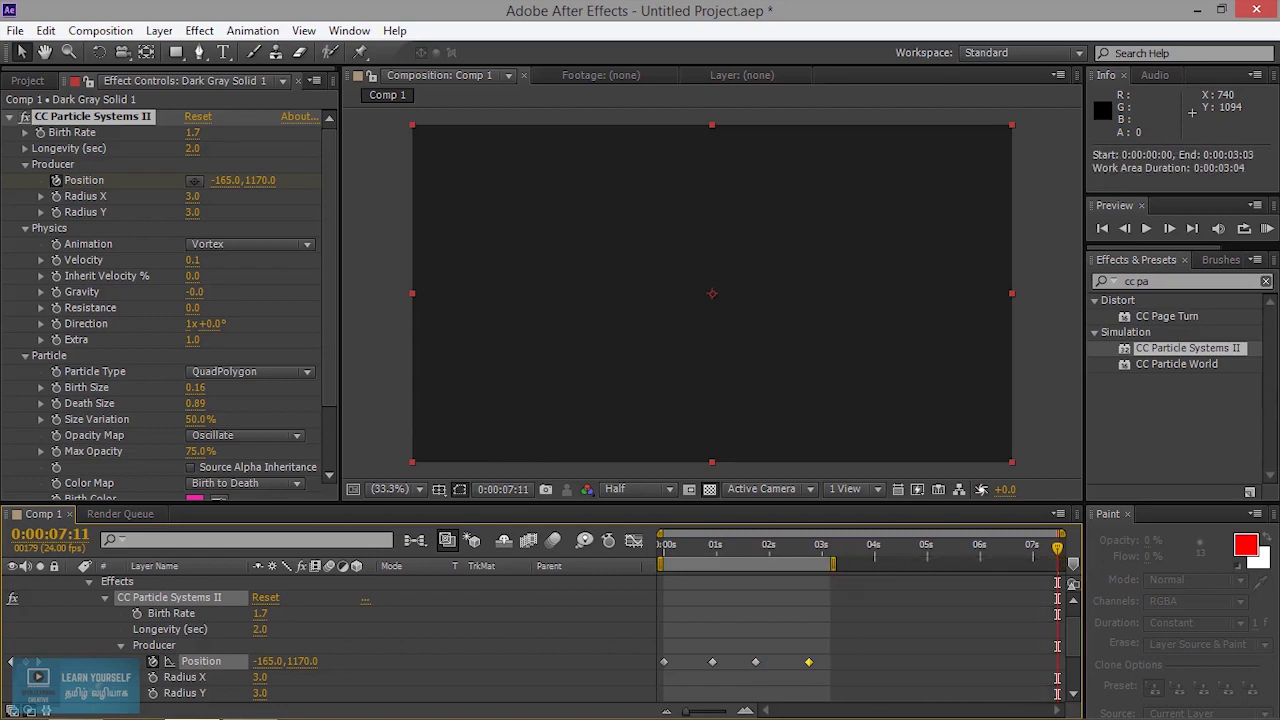
{"action": "right_click", "coordinate": [810, 563]}
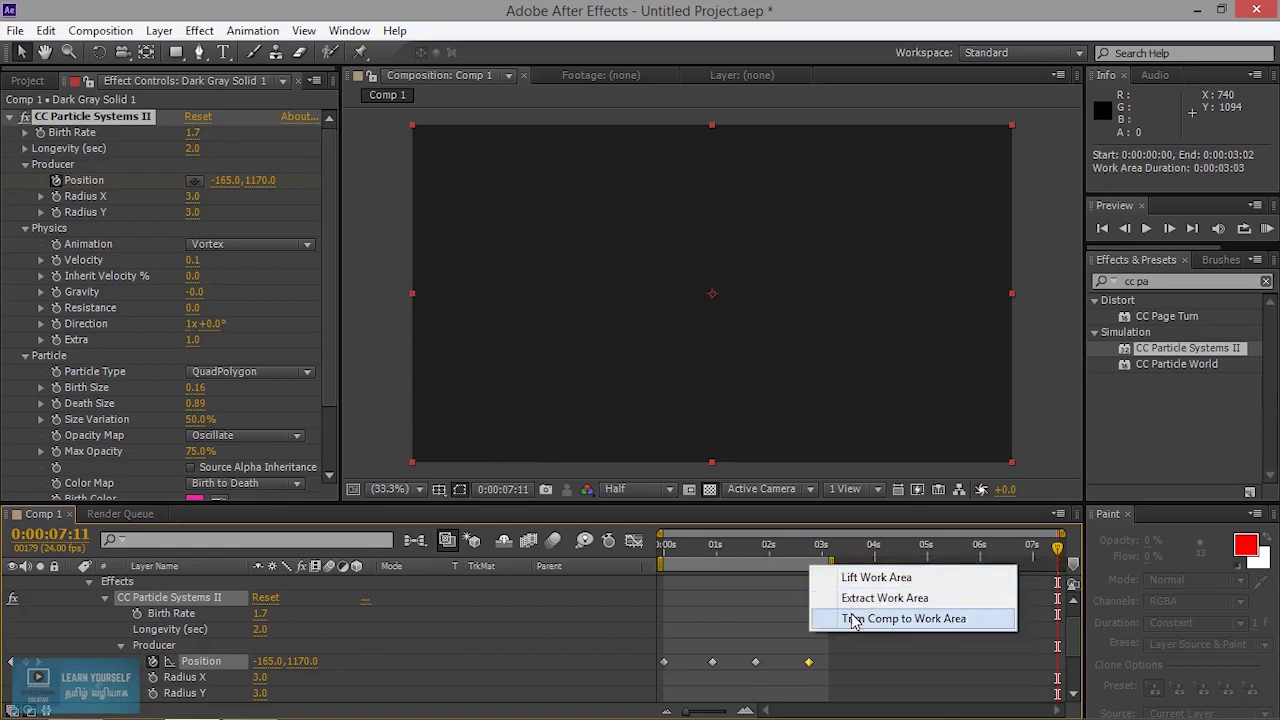
{"action": "left_click", "coordinate": [852, 617]}
{"action": "left_click", "coordinate": [1150, 229]}
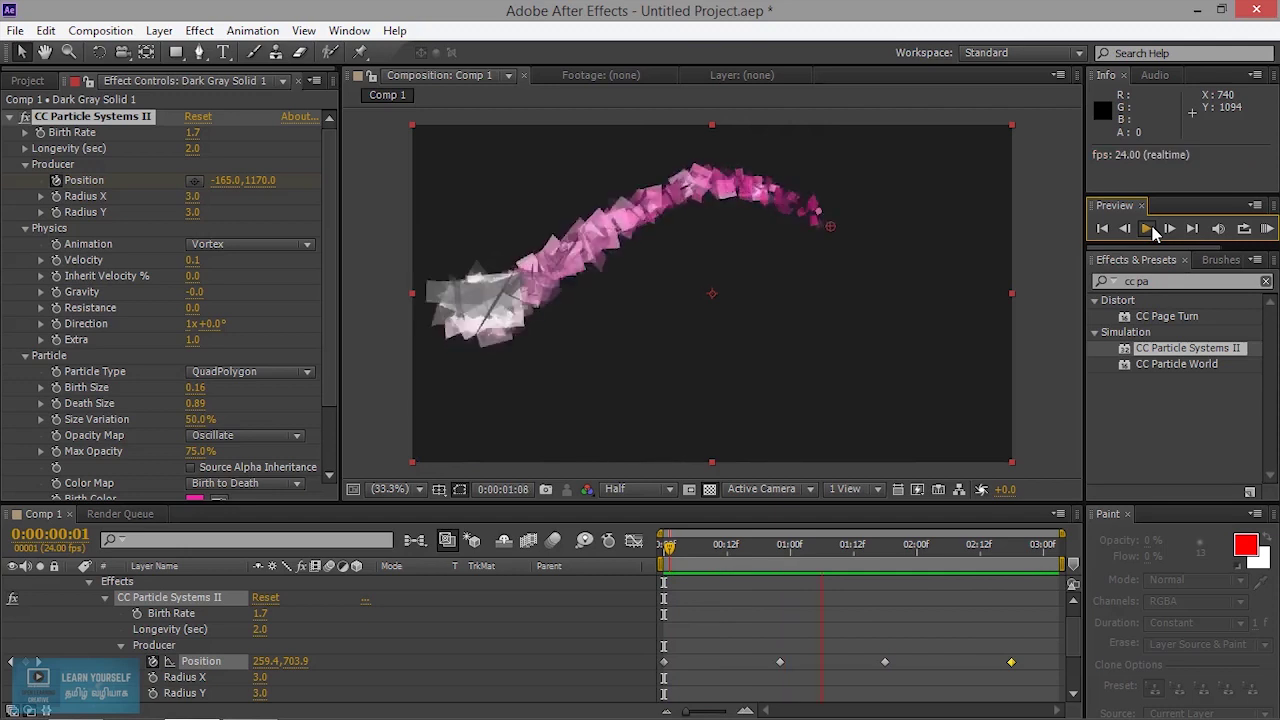
- Set Particle Type to Shaded & Faded Sphere and preview the soft trail
{"action": "key", "text": "space"}
{"action": "left_click", "coordinate": [228, 372]}
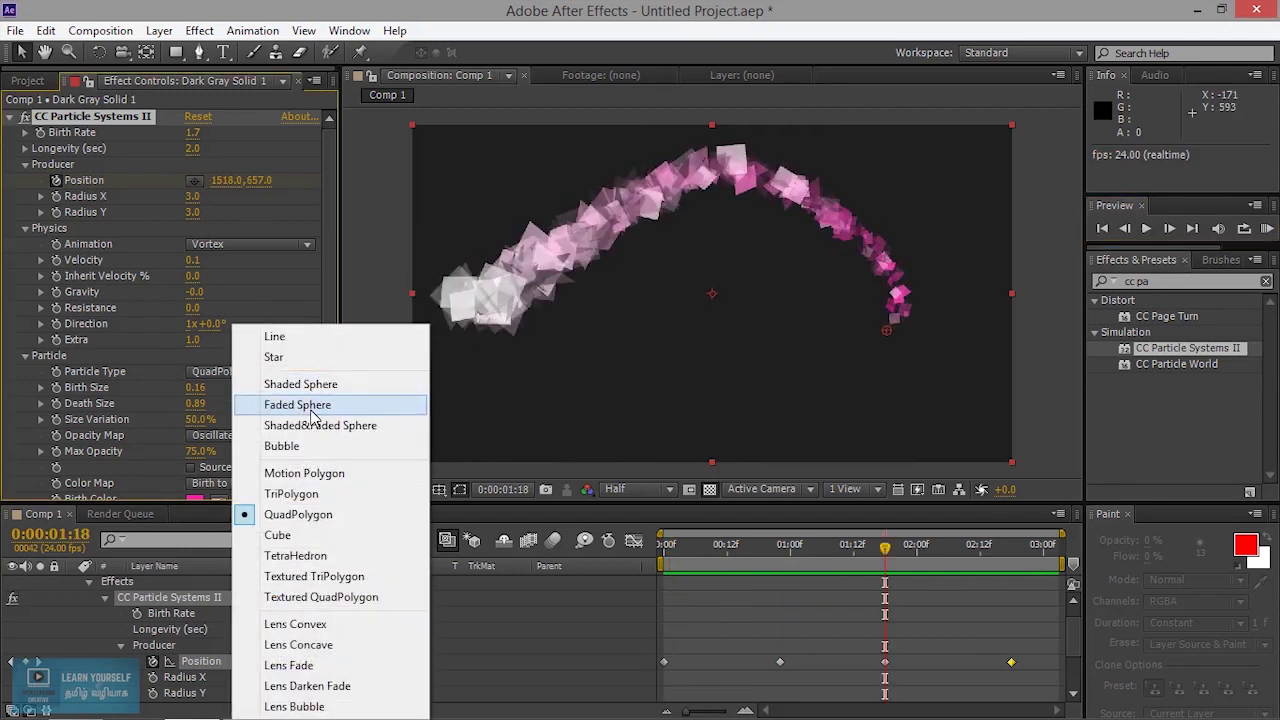
{"action": "left_click", "coordinate": [312, 425]}
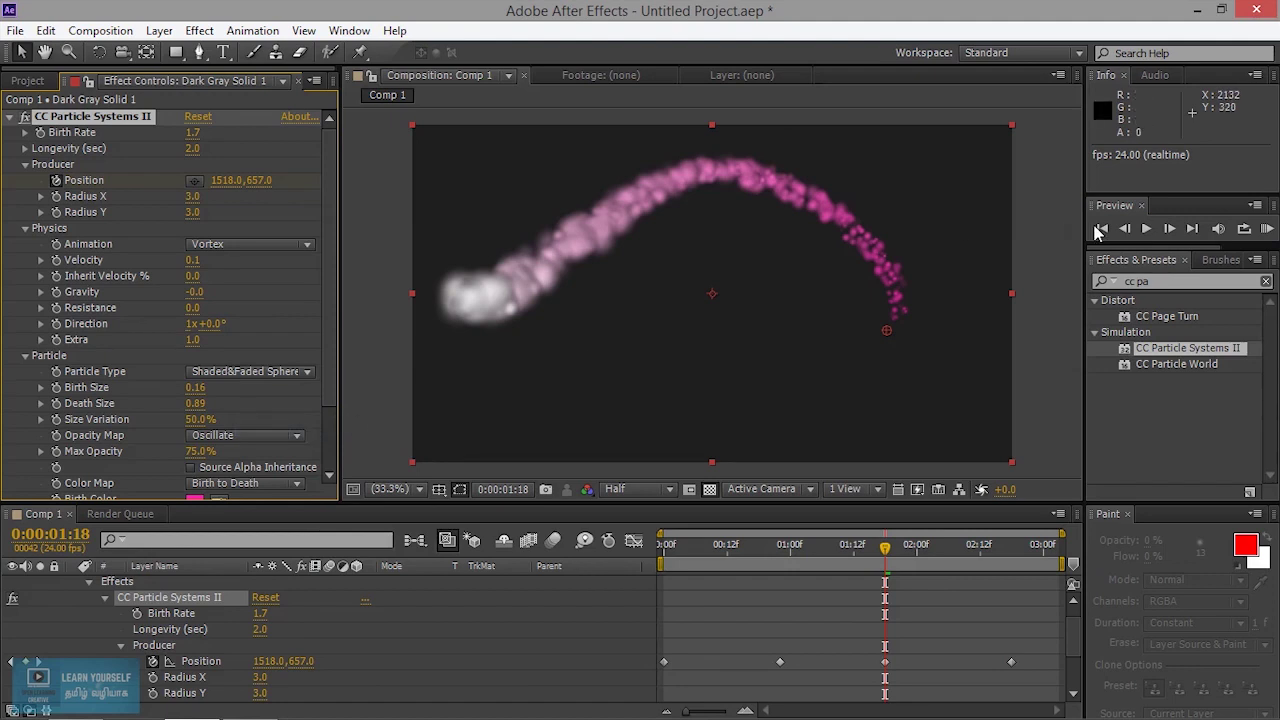
{"action": "left_click", "coordinate": [1146, 228]}
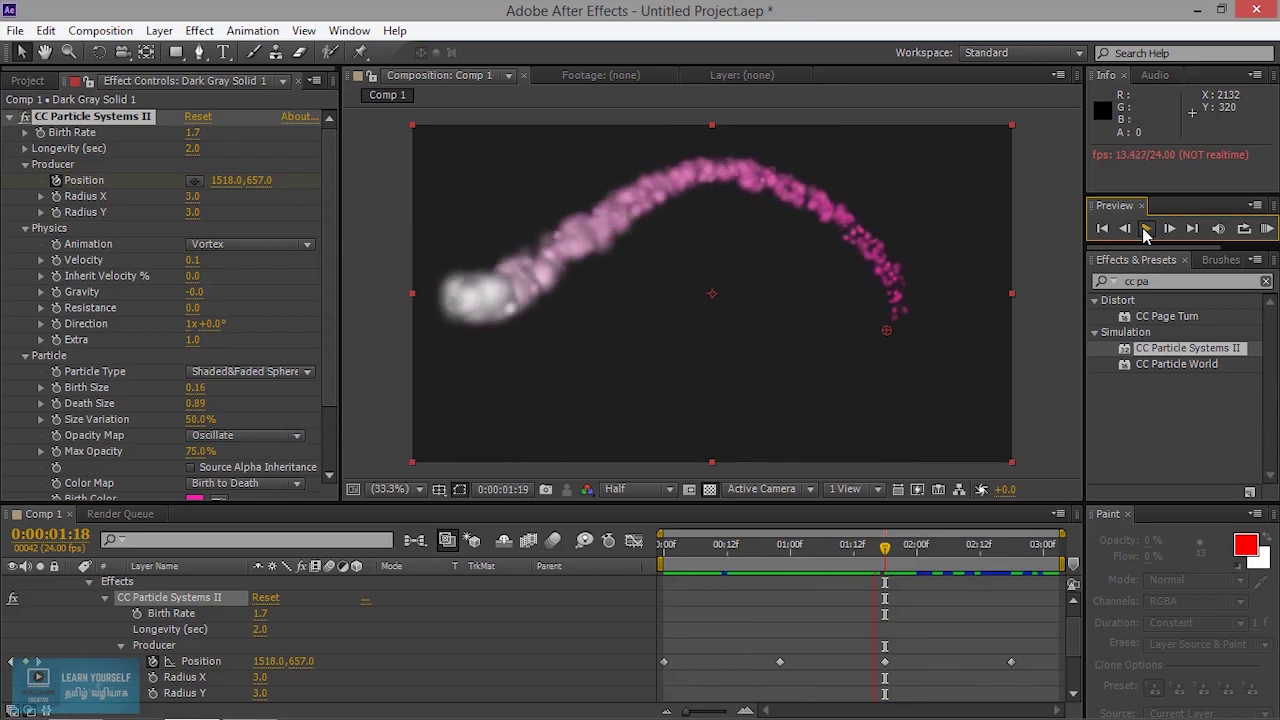
{"action": "left_click", "coordinate": [1144, 228]}
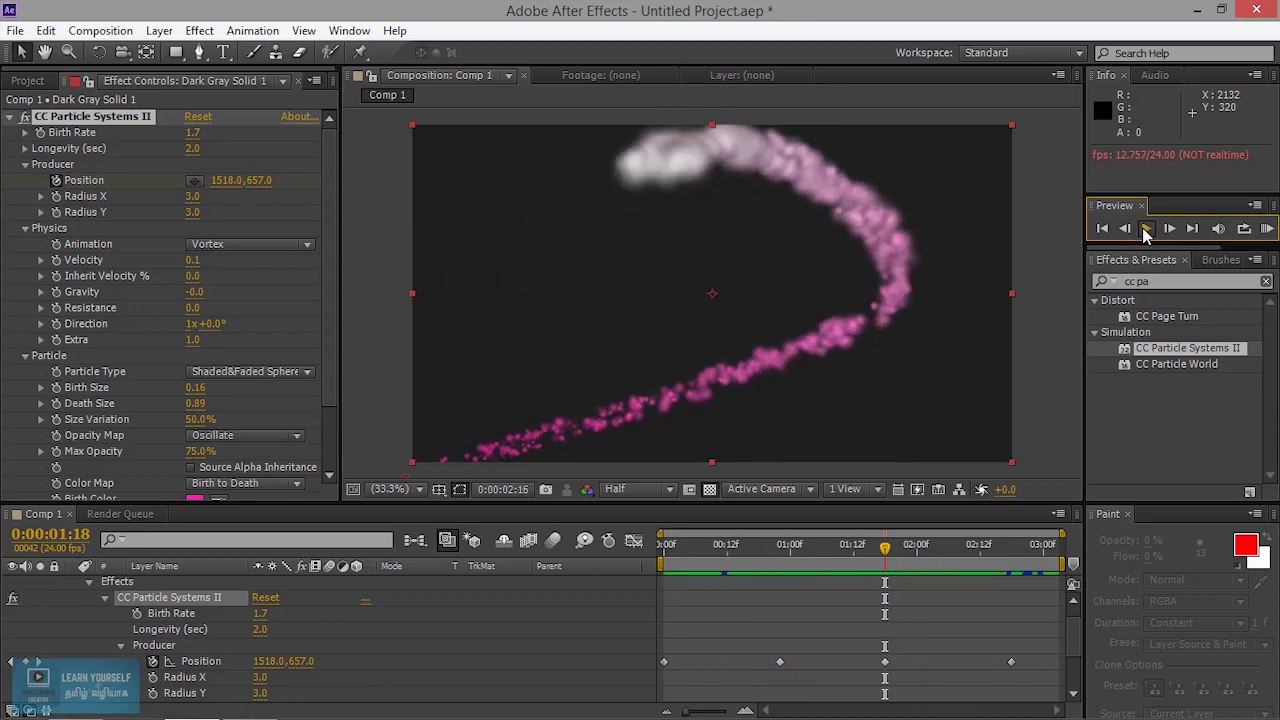
- Raise Inherit Velocity % to 13 and keep Direction at 1x+0.0° after undoing a change
{"action": "mouse_move", "coordinate": [192, 276]}
{"action": "left_mouse_down"}
{"action": "mouse_move", "coordinate": [207, 276]}
{"action": "mouse_move", "coordinate": [190, 276]}
{"action": "mouse_move", "coordinate": [195, 292]}
{"action": "left_mouse_up"}
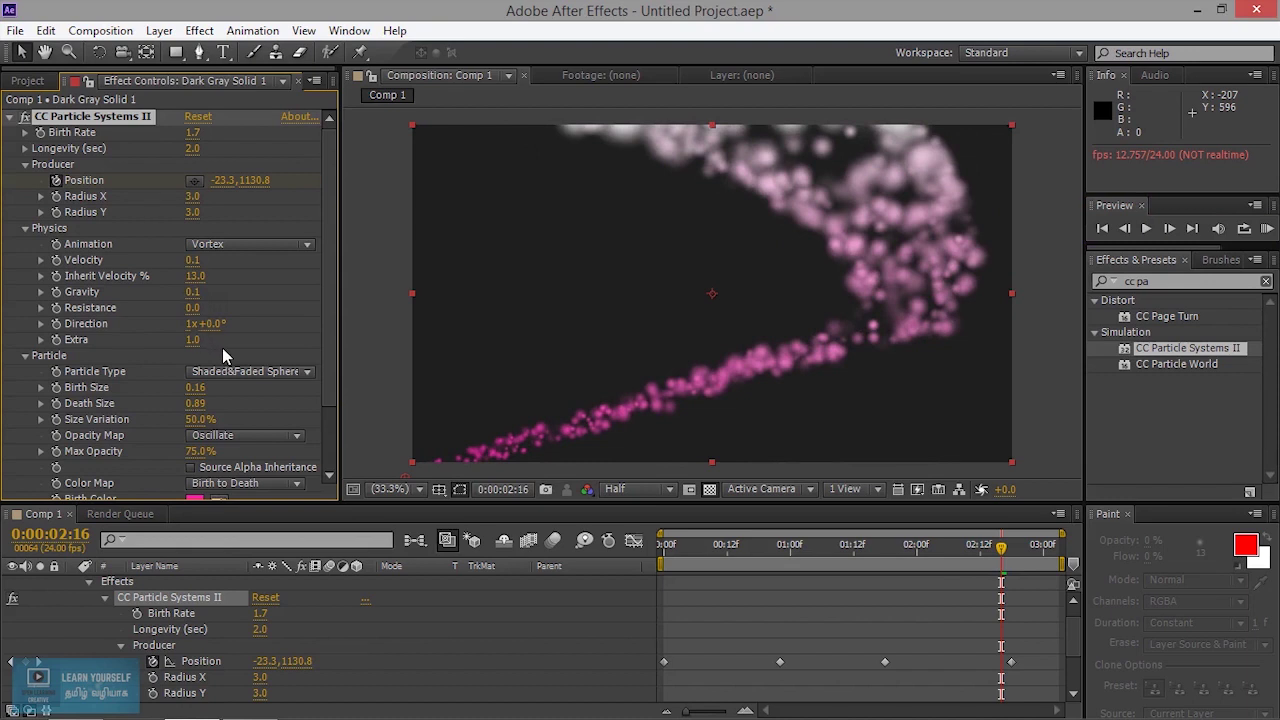
{"action": "left_click_drag", "start_coordinate": [205, 324], "coordinate": [215, 324]}
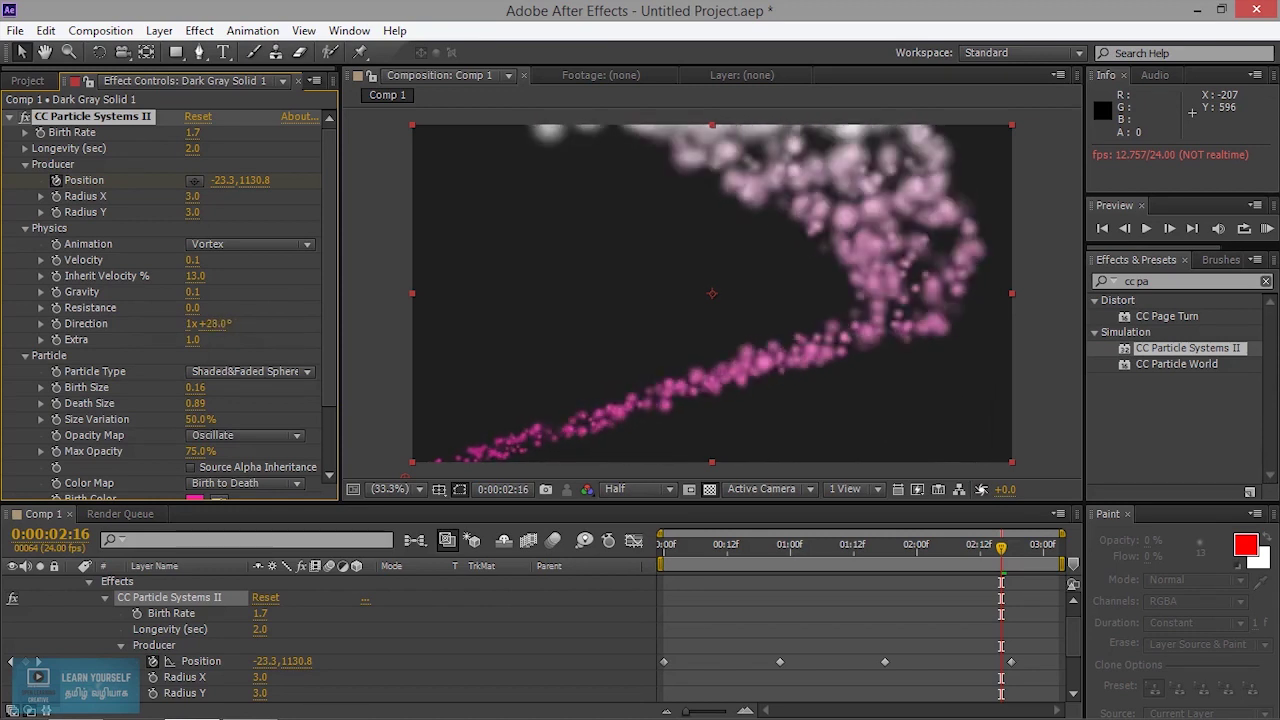
{"action": "key", "text": "ctrl+z"}
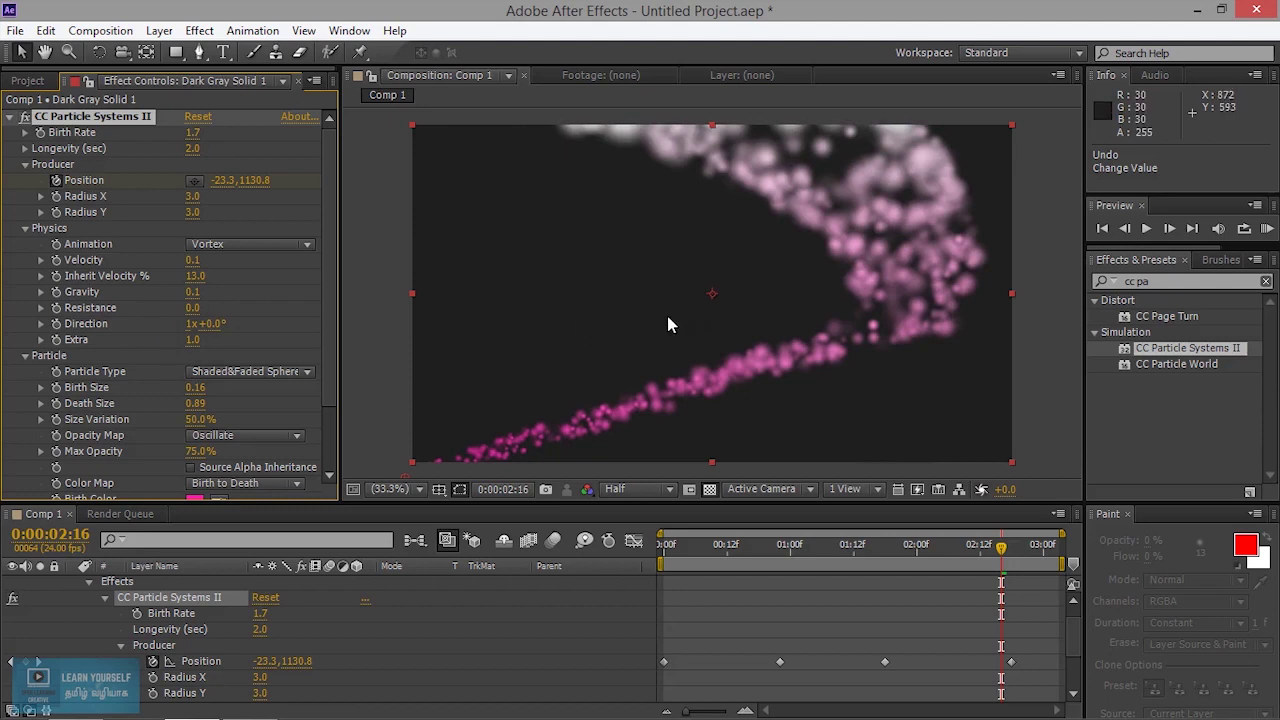
{"action": "scroll", "coordinate": [281, 406], "scroll_direction": "down", "scroll_amount": 2}
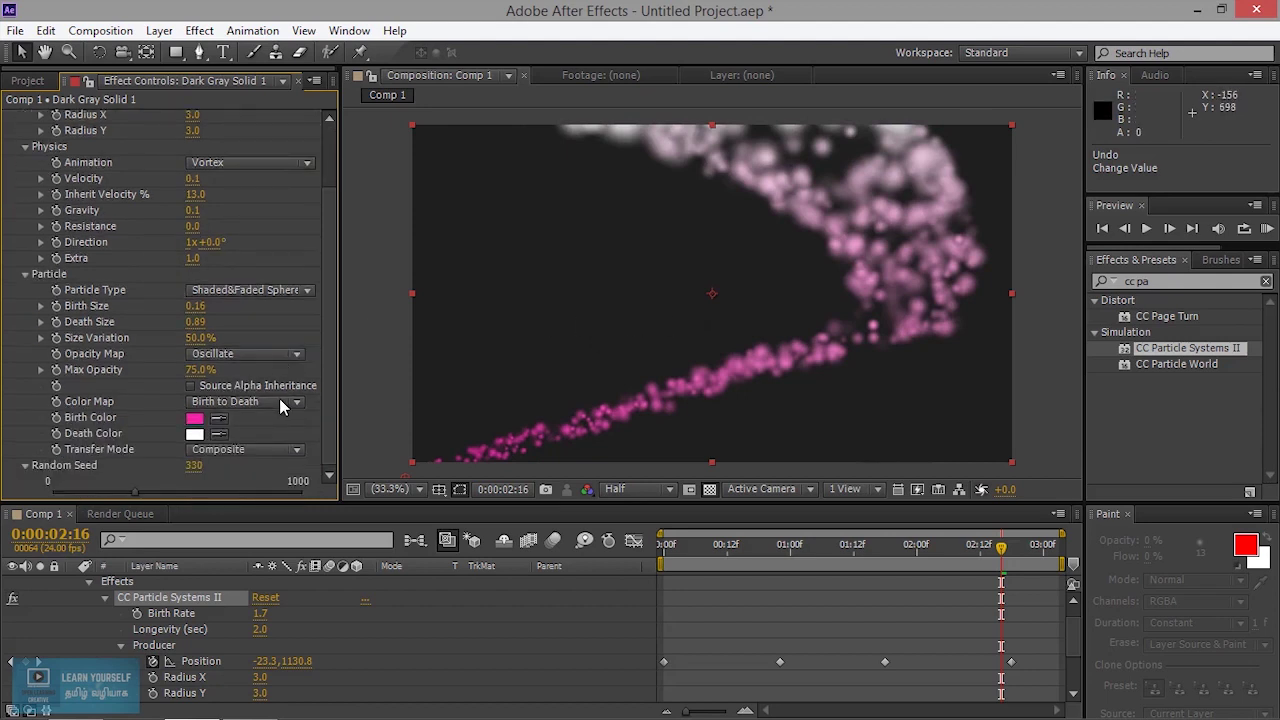
- Change the Birth Color from pink to a dark red
{"action": "left_click", "coordinate": [203, 419]}
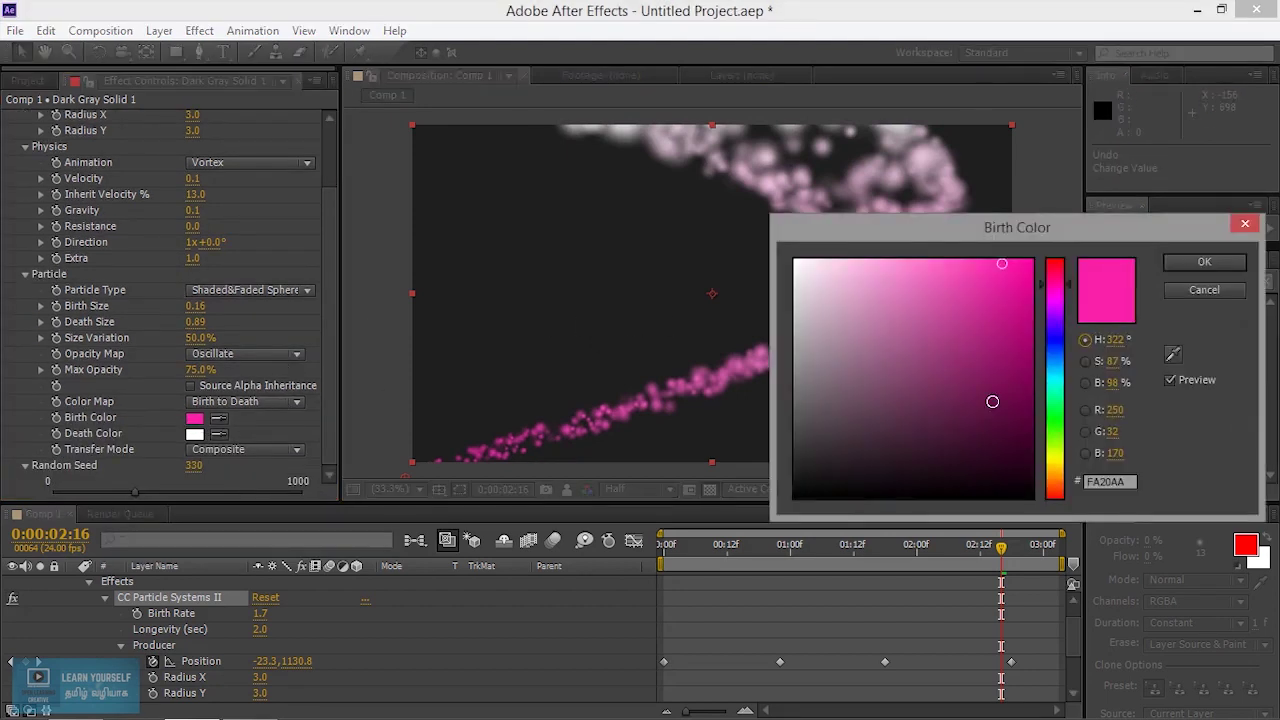
{"action": "left_click_drag", "start_coordinate": [1055, 372], "coordinate": [1062, 316]}
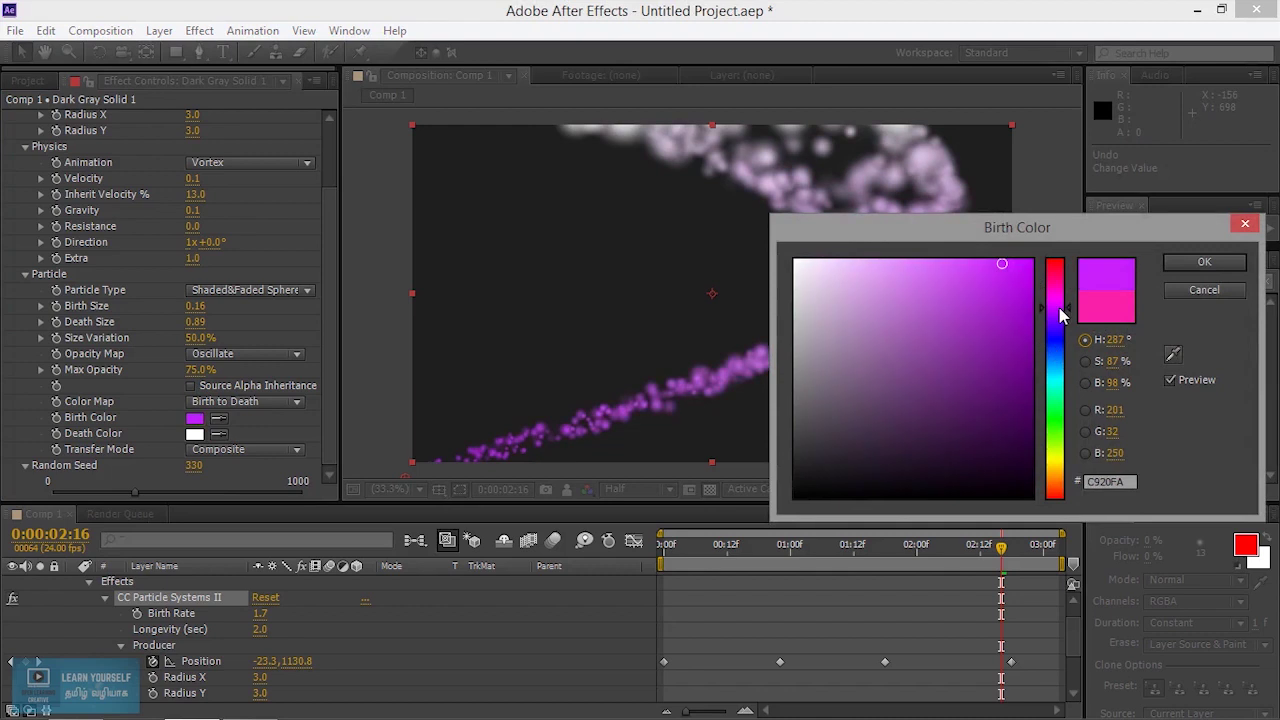
{"action": "left_click_drag", "start_coordinate": [974, 352], "coordinate": [921, 412]}
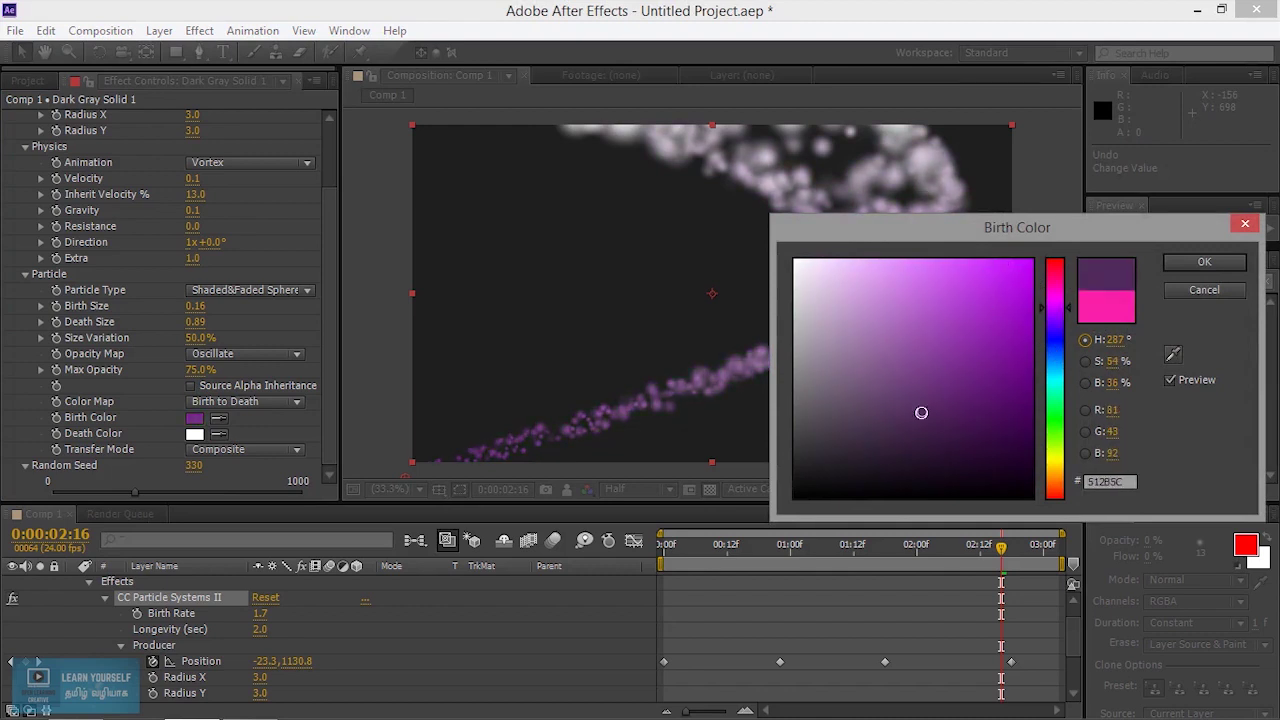
{"action": "left_click_drag", "start_coordinate": [1043, 416], "coordinate": [1060, 518]}
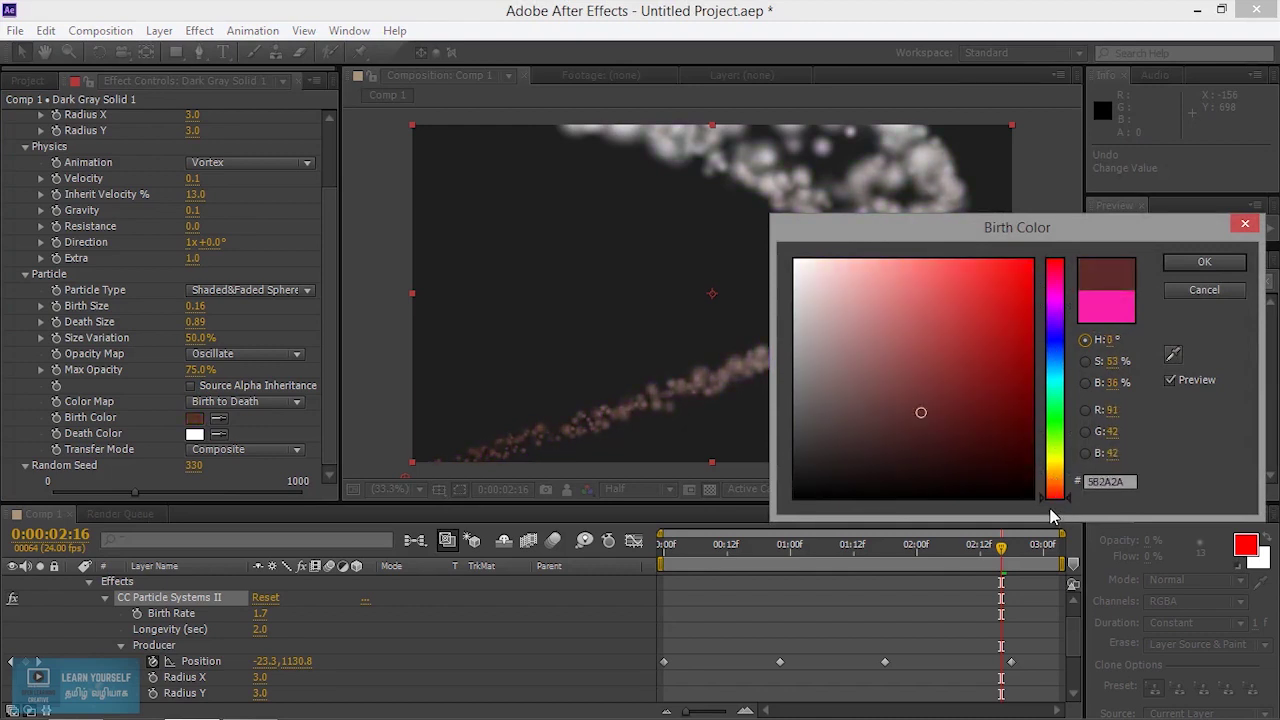
{"action": "left_click_drag", "start_coordinate": [920, 413], "coordinate": [899, 435]}
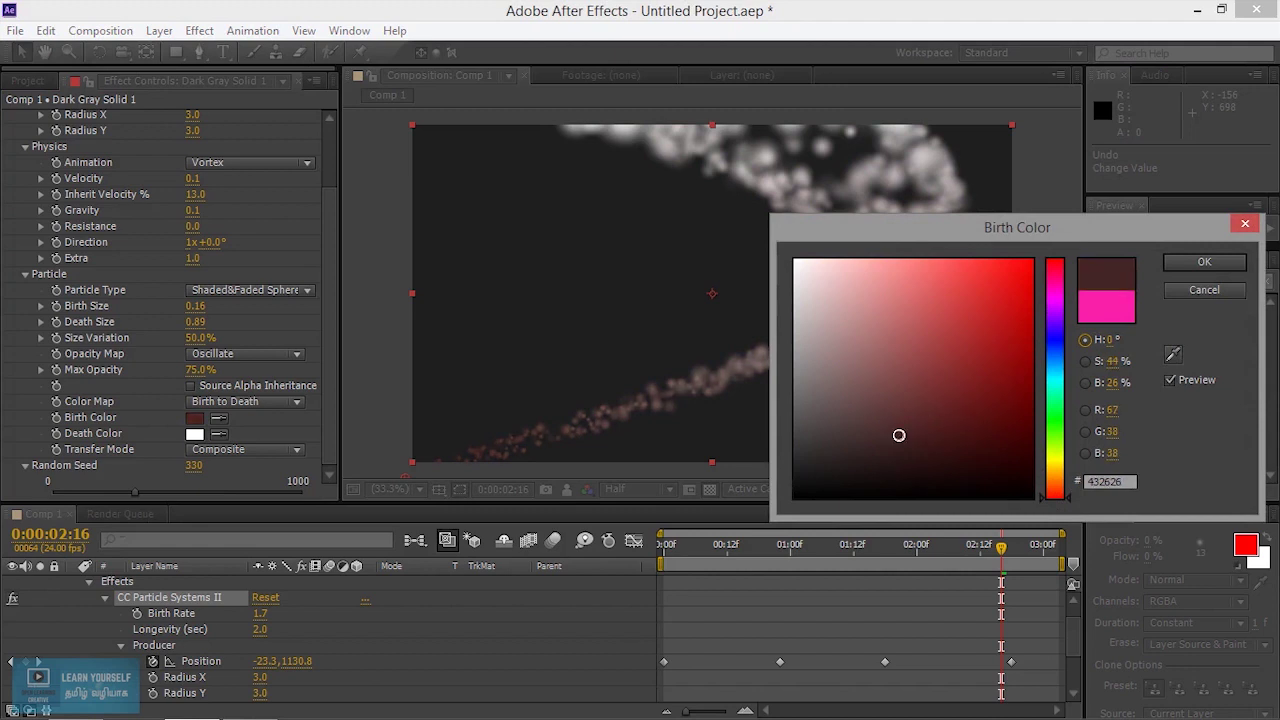
{"action": "left_click", "coordinate": [1191, 266]}
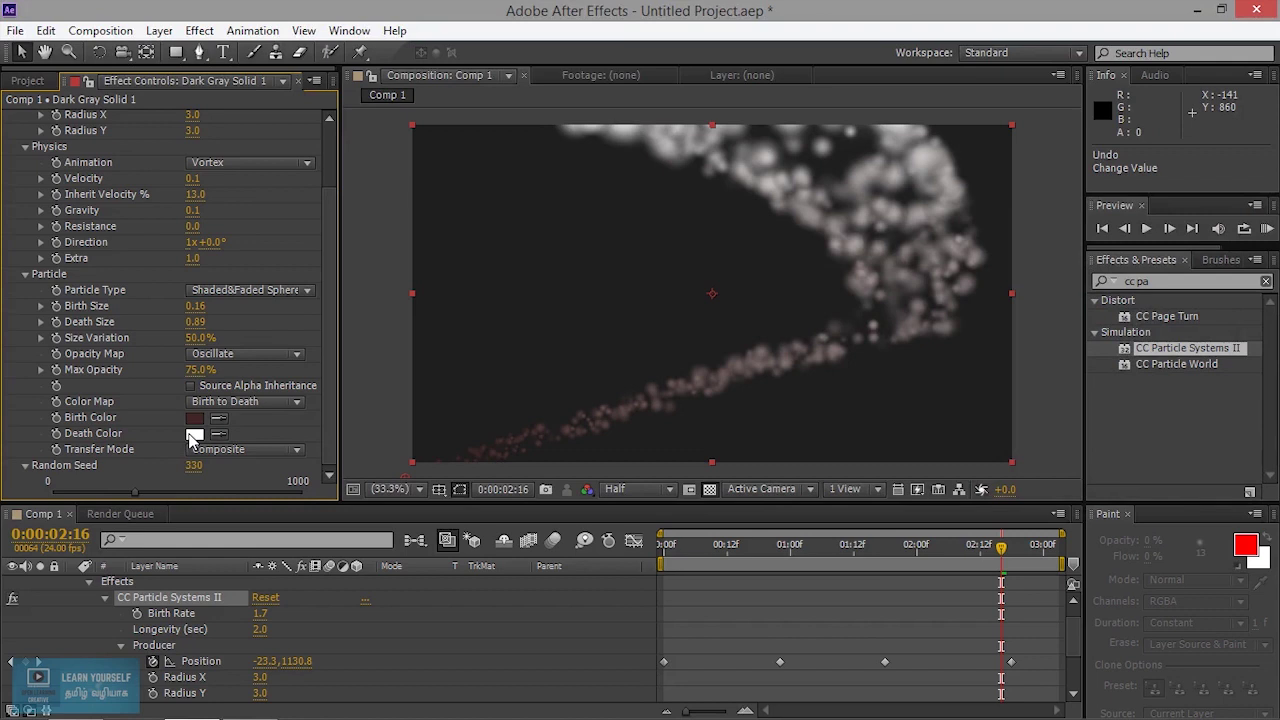
- Keep the Death Color white, refine Birth Color to 891313, and preview the trail
{"action": "left_click", "coordinate": [193, 436]}
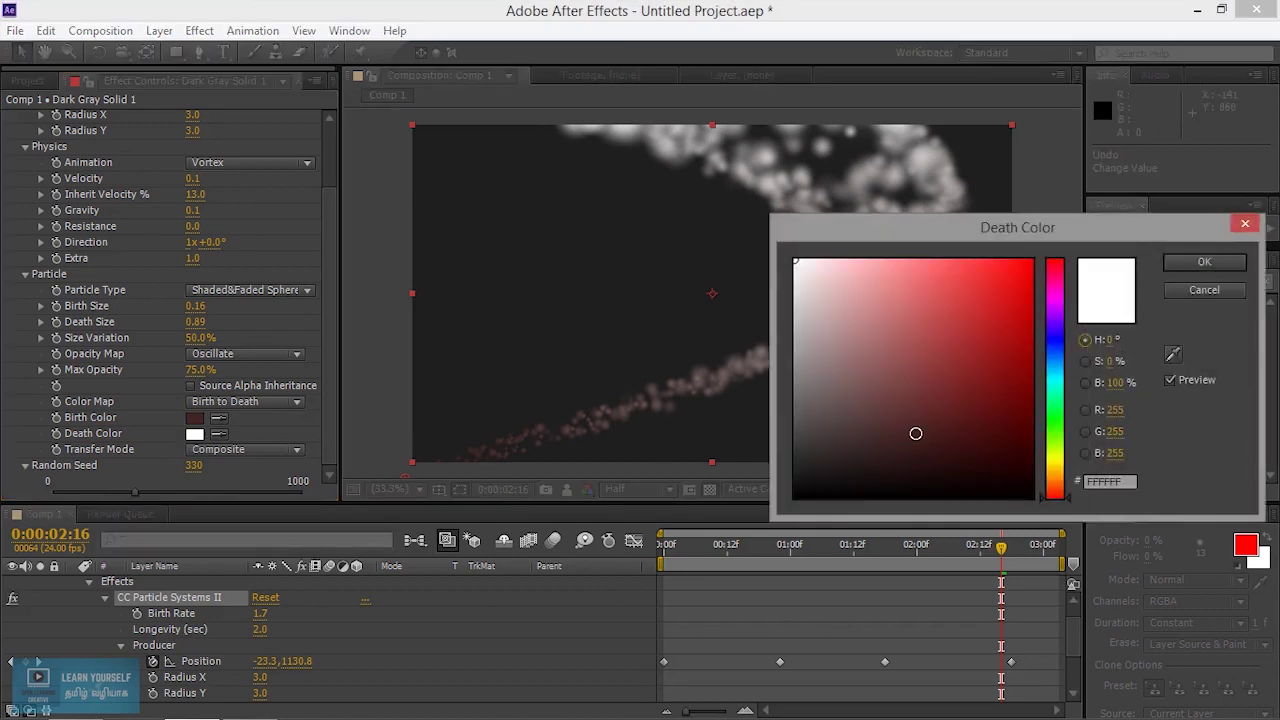
{"action": "left_click", "coordinate": [1204, 263]}
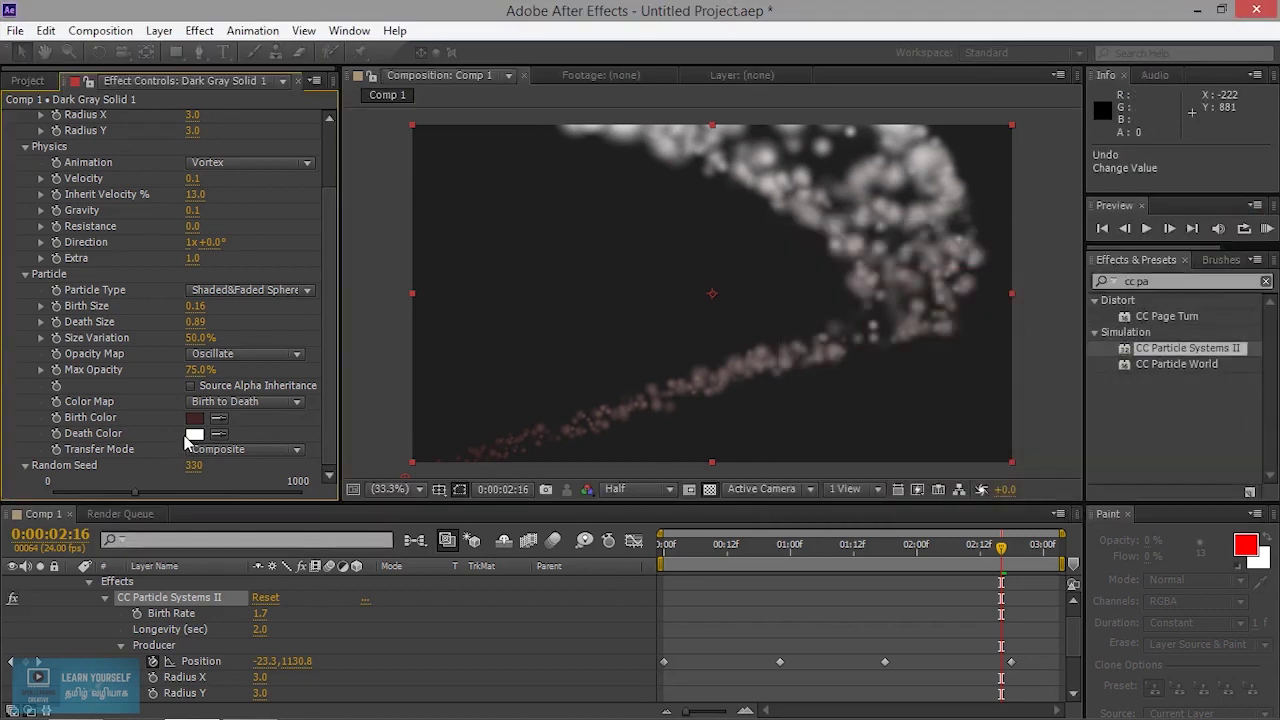
{"action": "left_click", "coordinate": [194, 418]}
{"action": "left_click_drag", "start_coordinate": [992, 419], "coordinate": [1000, 374]}
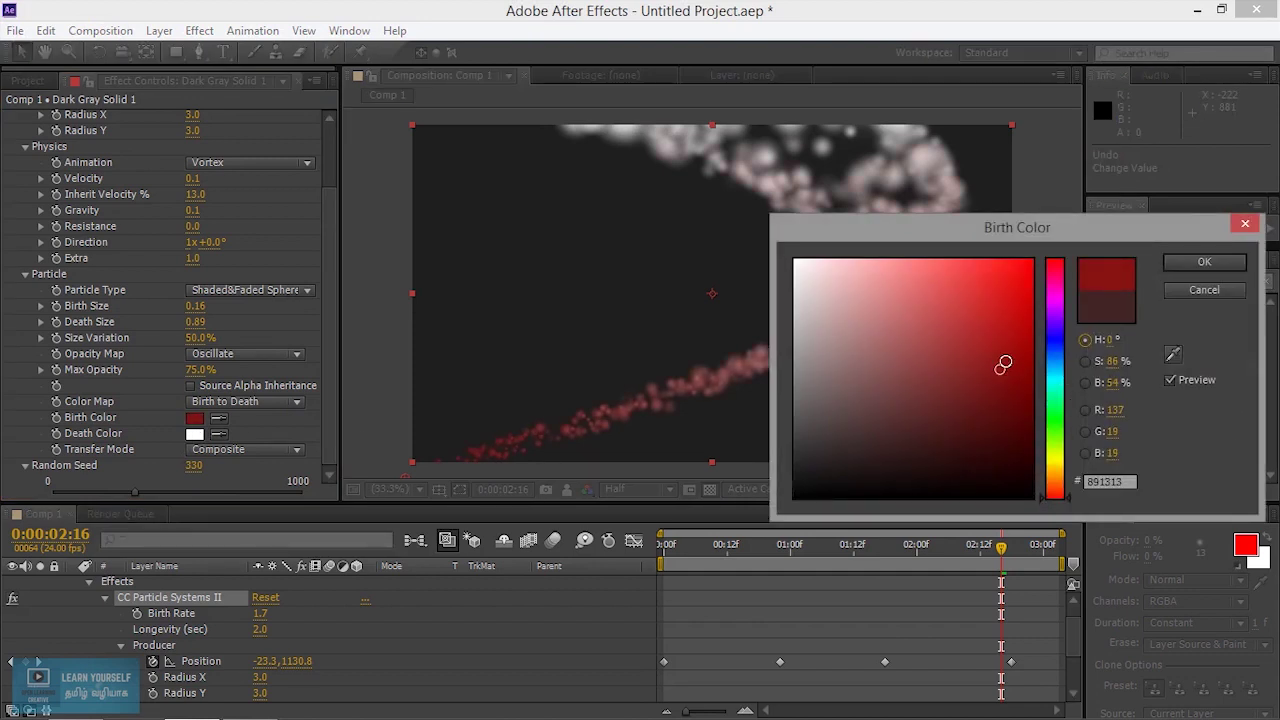
{"action": "left_click", "coordinate": [1200, 263]}
{"action": "left_click", "coordinate": [1146, 229]}
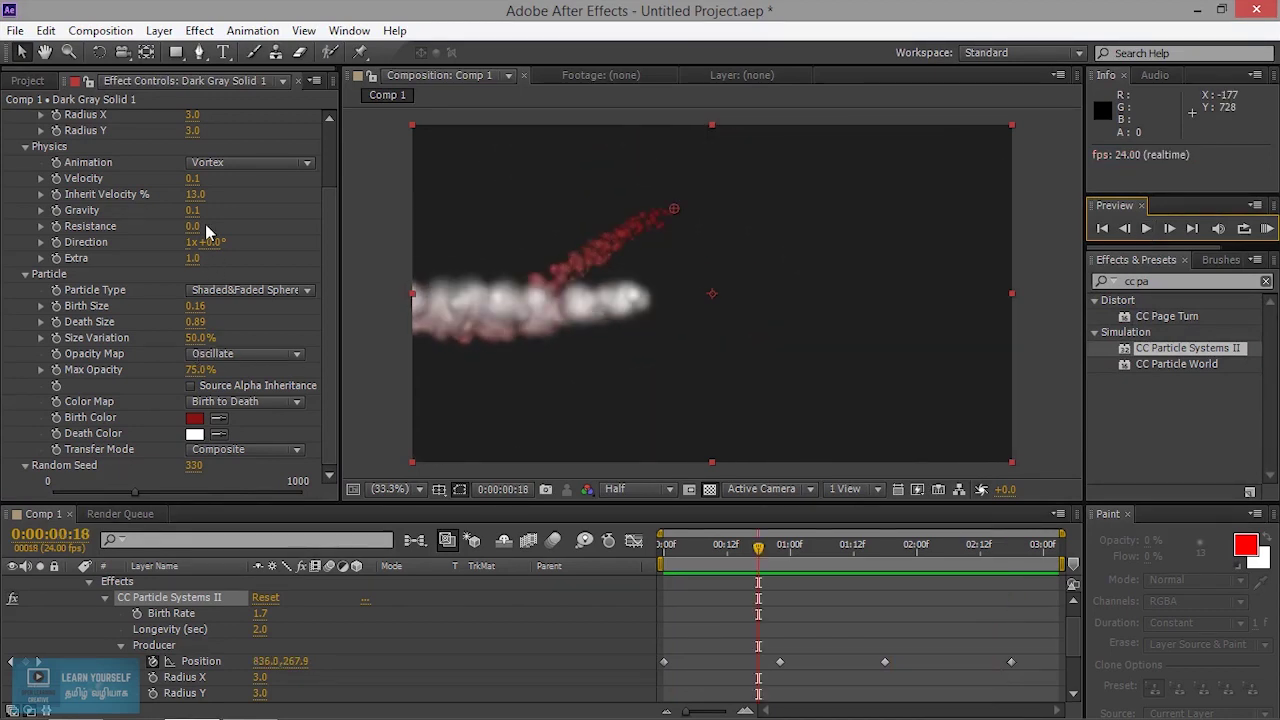
- Reset Inherit Velocity % to 0 and preview the particle trail
{"action": "right_click", "coordinate": [113, 195]}
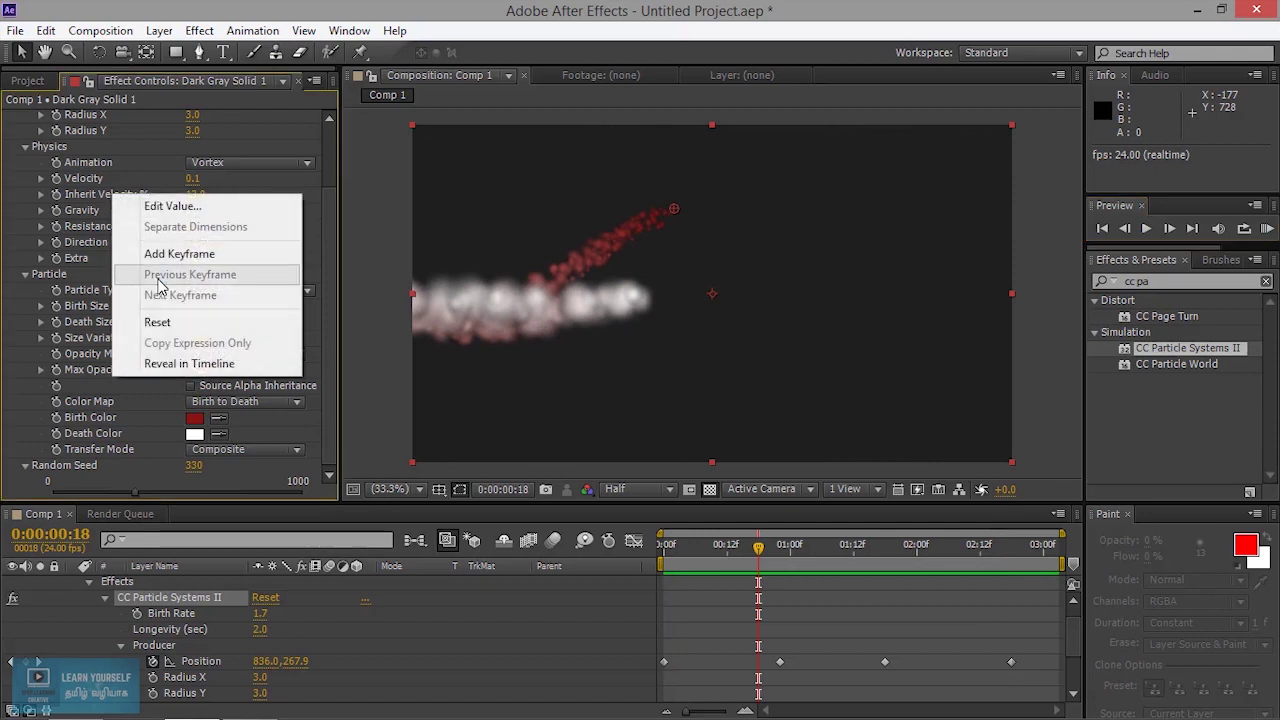
{"action": "left_click", "coordinate": [168, 321]}
{"action": "left_click", "coordinate": [1147, 228]}
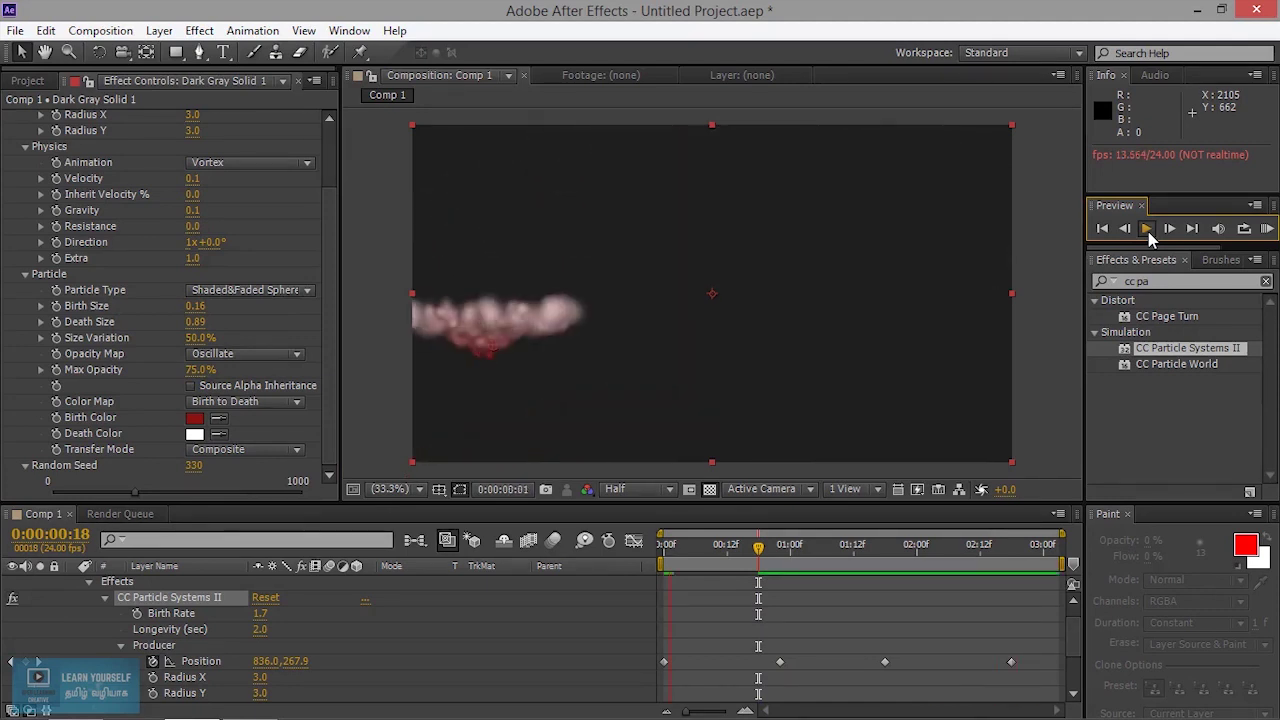
{"action": "left_click", "coordinate": [1147, 228]}
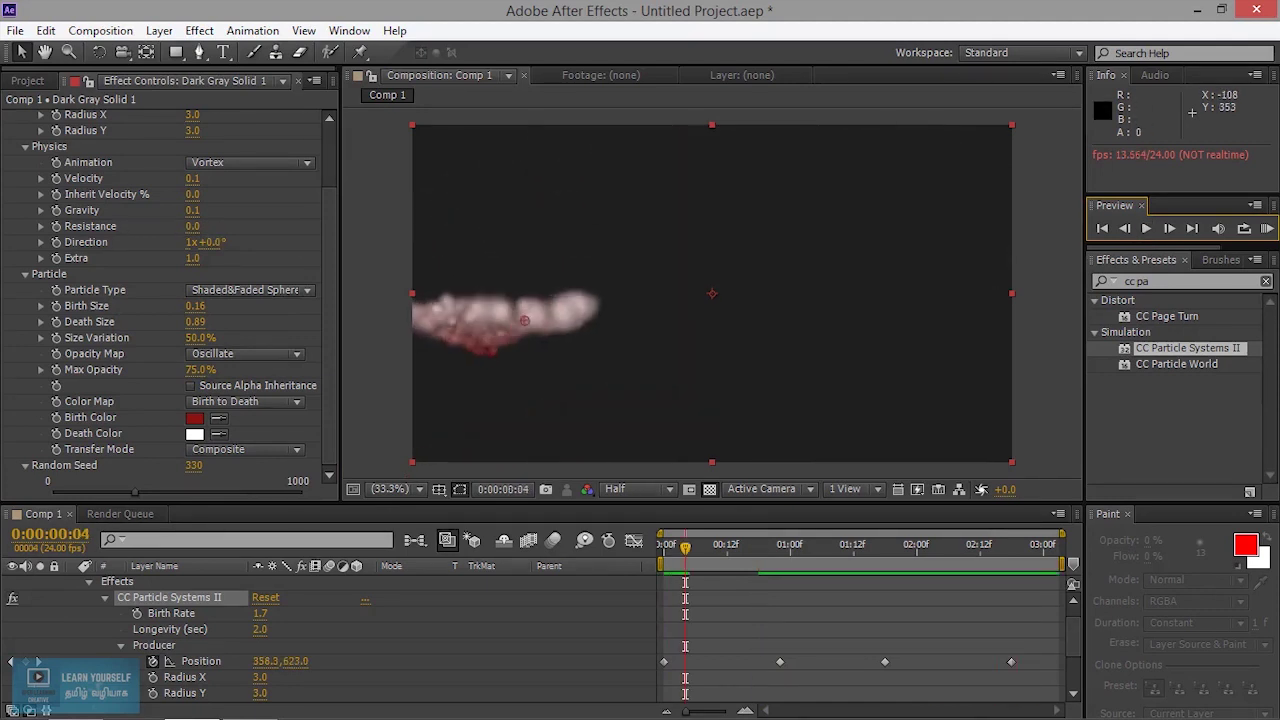
- Set Gravity to 0.0 and play the red-to-white sphere trail along the path
{"action": "left_click", "coordinate": [84, 214]}
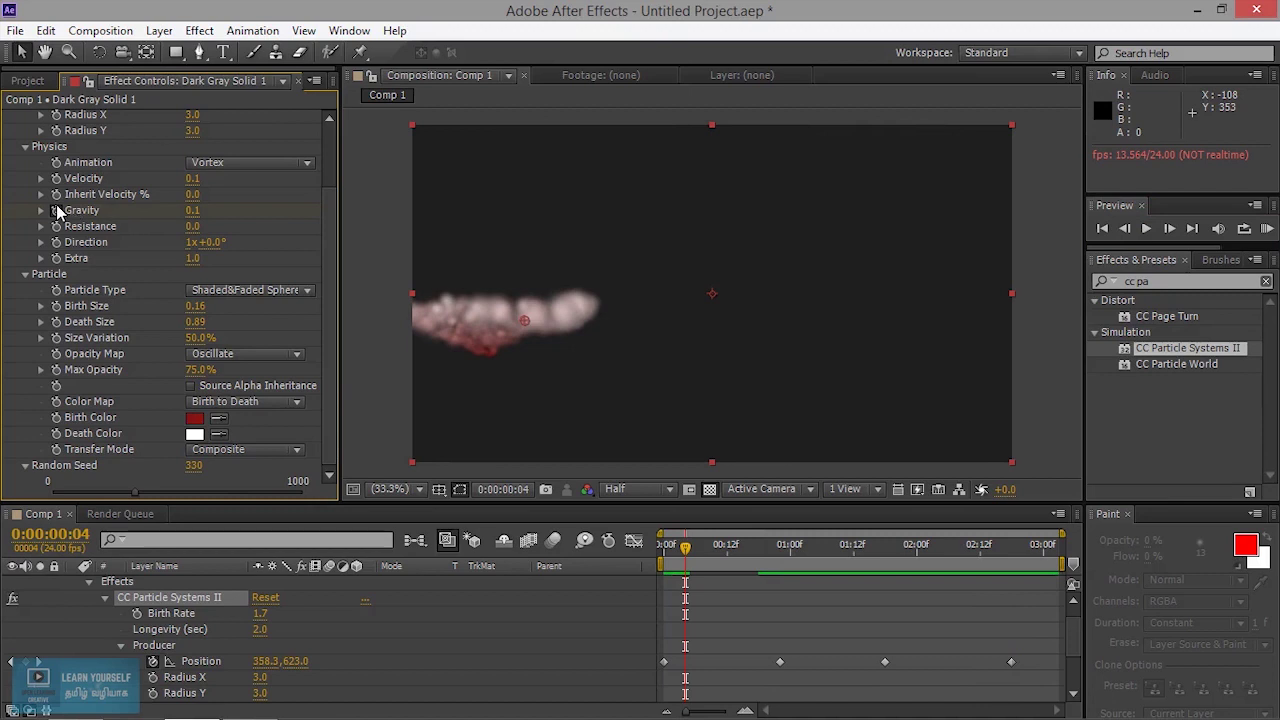
{"action": "mouse_move", "coordinate": [192, 210]}
{"action": "left_mouse_down"}
{"action": "mouse_move", "coordinate": [180, 210]}
{"action": "mouse_move", "coordinate": [192, 210]}
{"action": "left_mouse_up"}
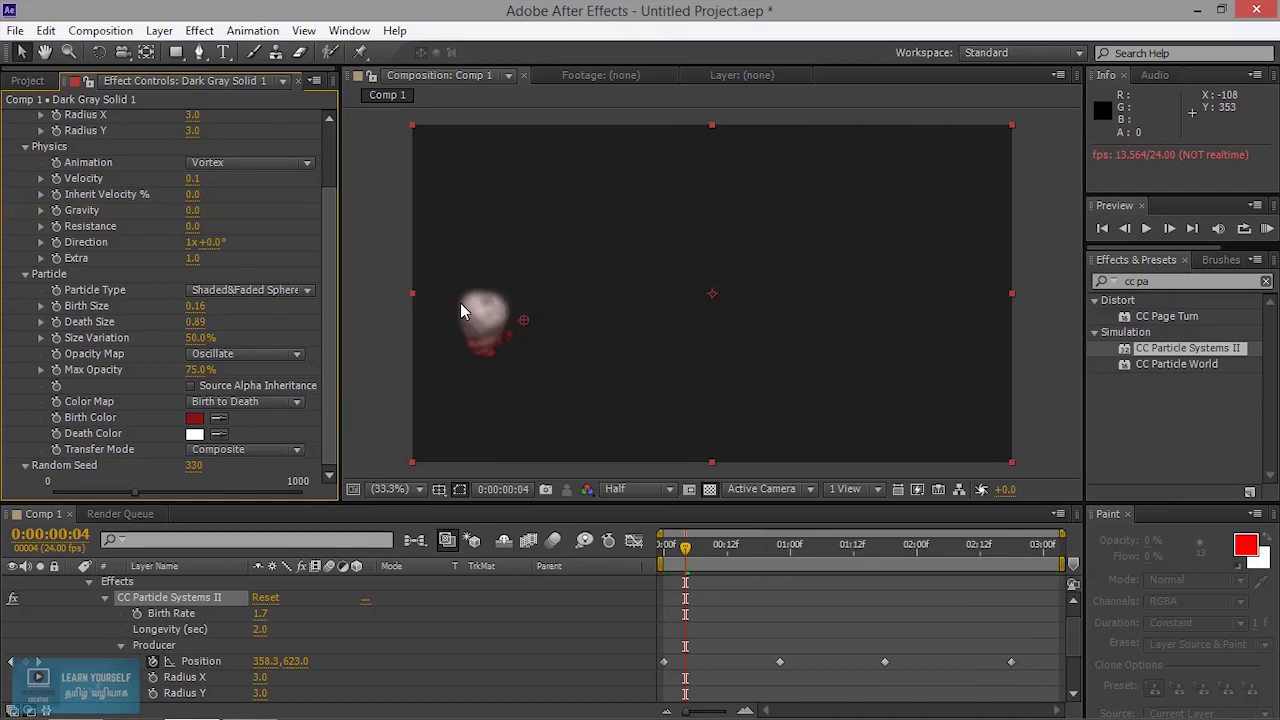
{"action": "left_click", "coordinate": [1147, 228]}
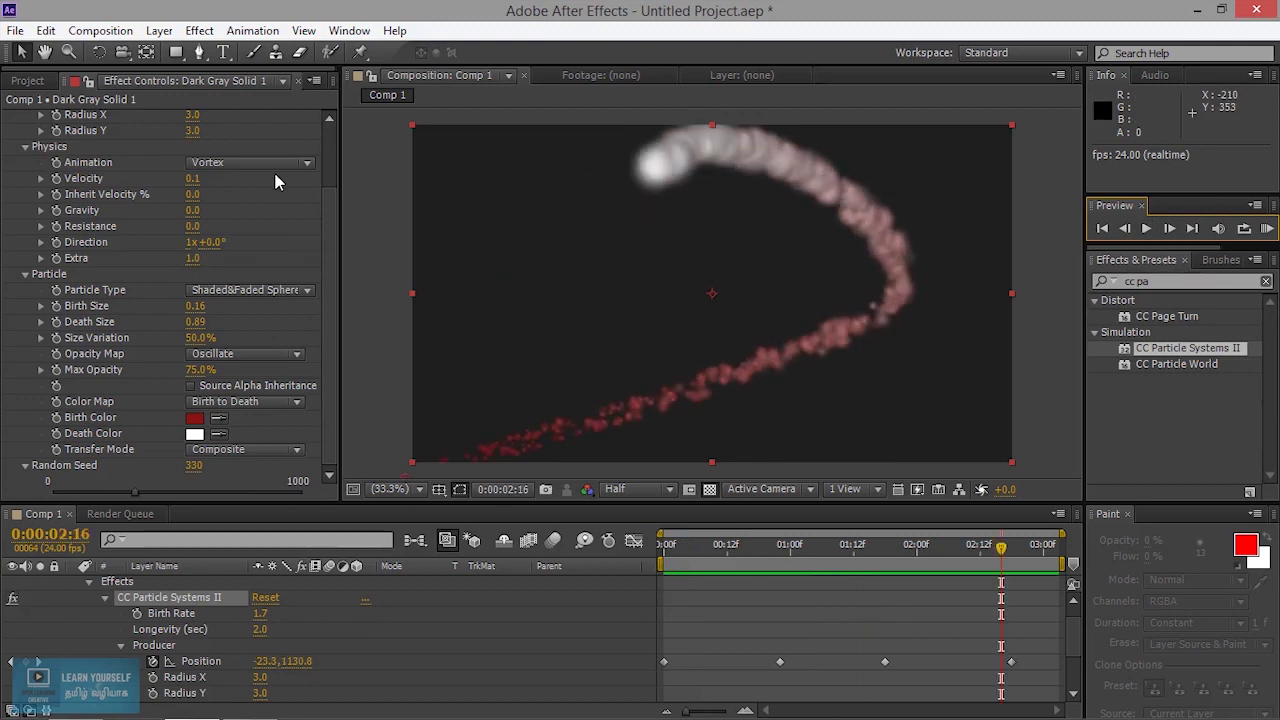
{"action": "left_click_drag", "start_coordinate": [326, 253], "coordinate": [336, 168]}
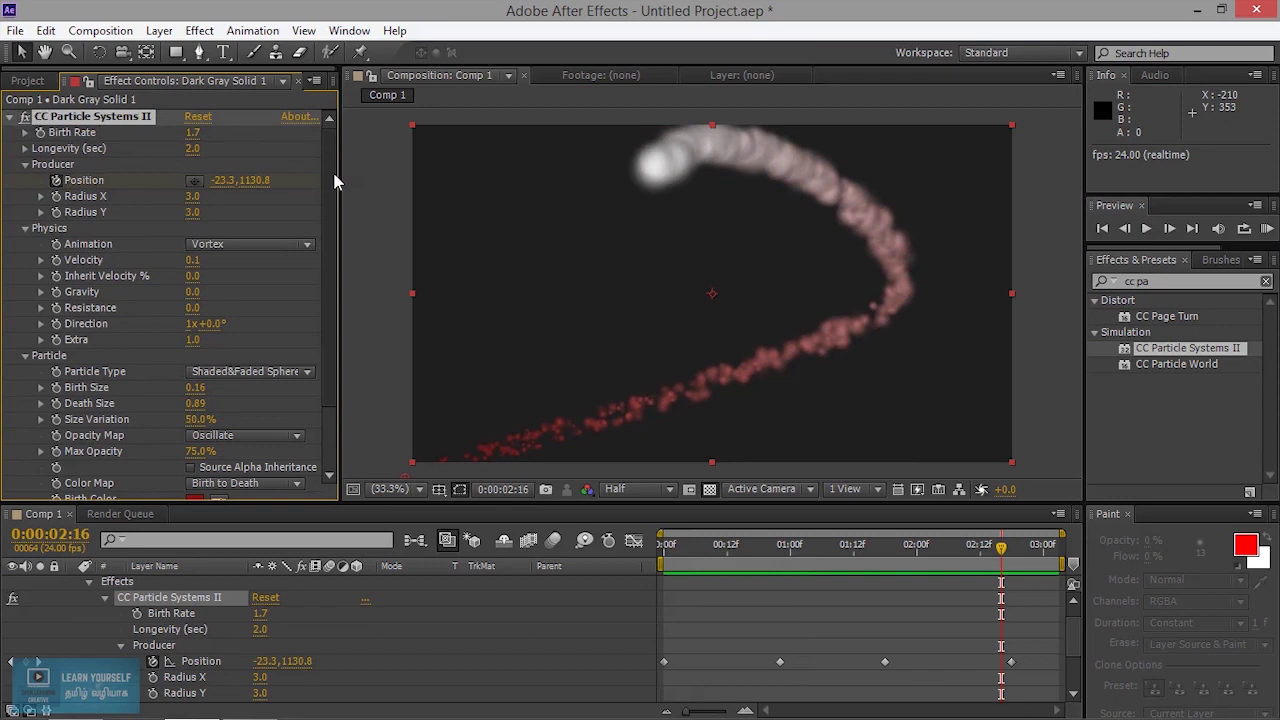
{"action": "left_click_drag", "start_coordinate": [336, 168], "coordinate": [336, 280]}
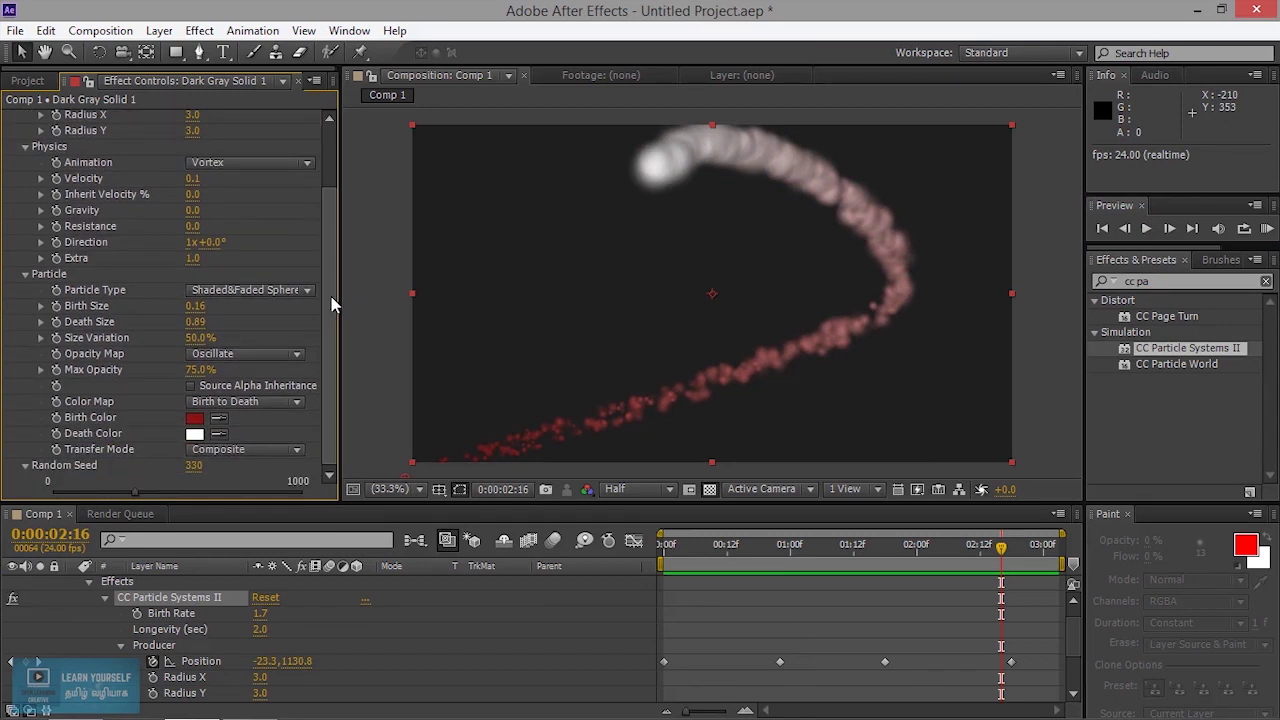